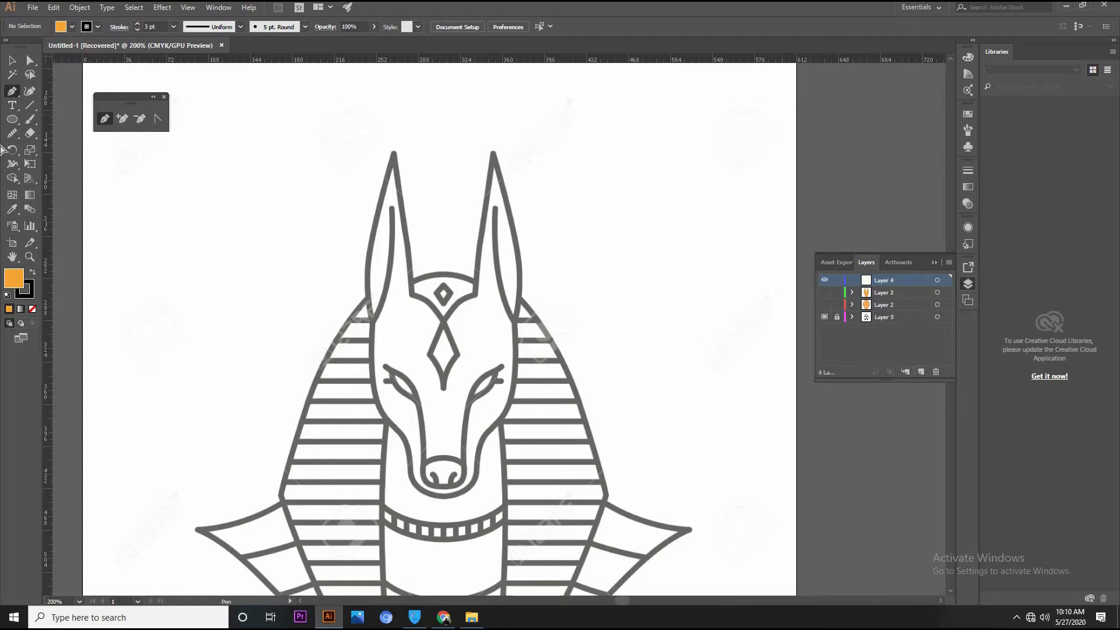
# Draw a square about 32.75 pt wide over the forehead diamond and remove its fill
pyautogui.click(13, 120)
pyautogui.moveTo(17, 120); pyautogui.dragTo(64, 117)
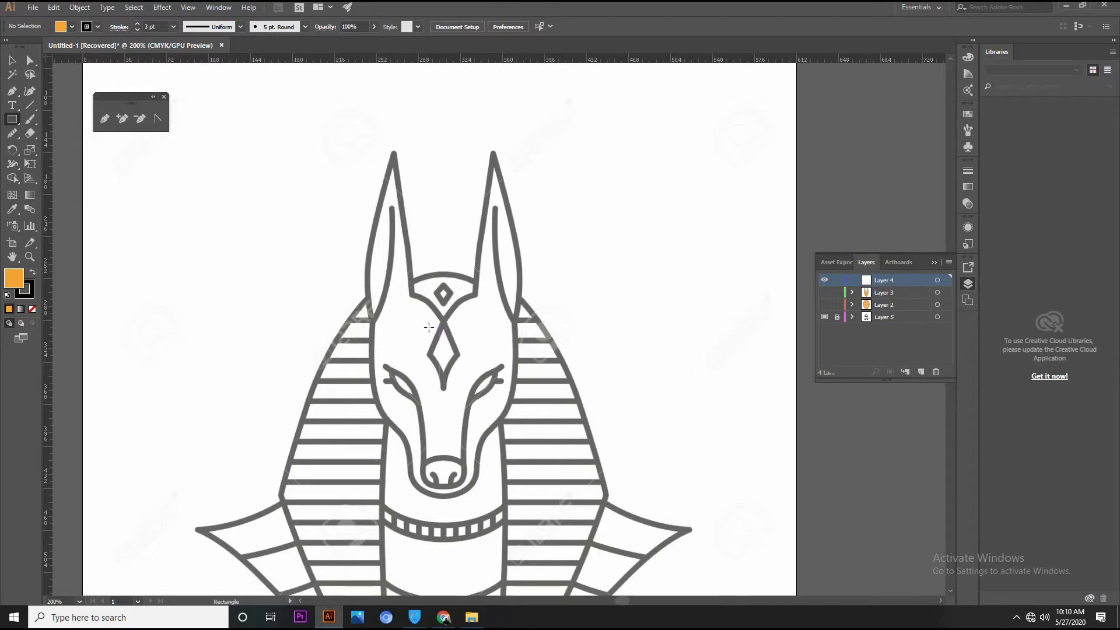
pyautogui.moveTo(444, 352); pyautogui.dragTo(464, 368)
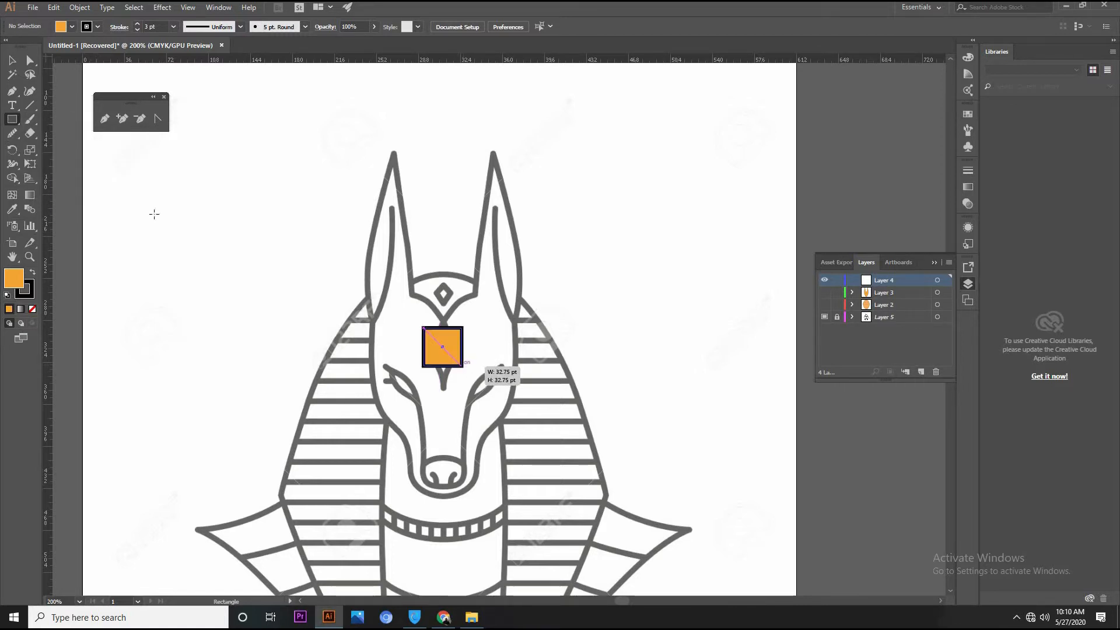
pyautogui.click(12, 61)
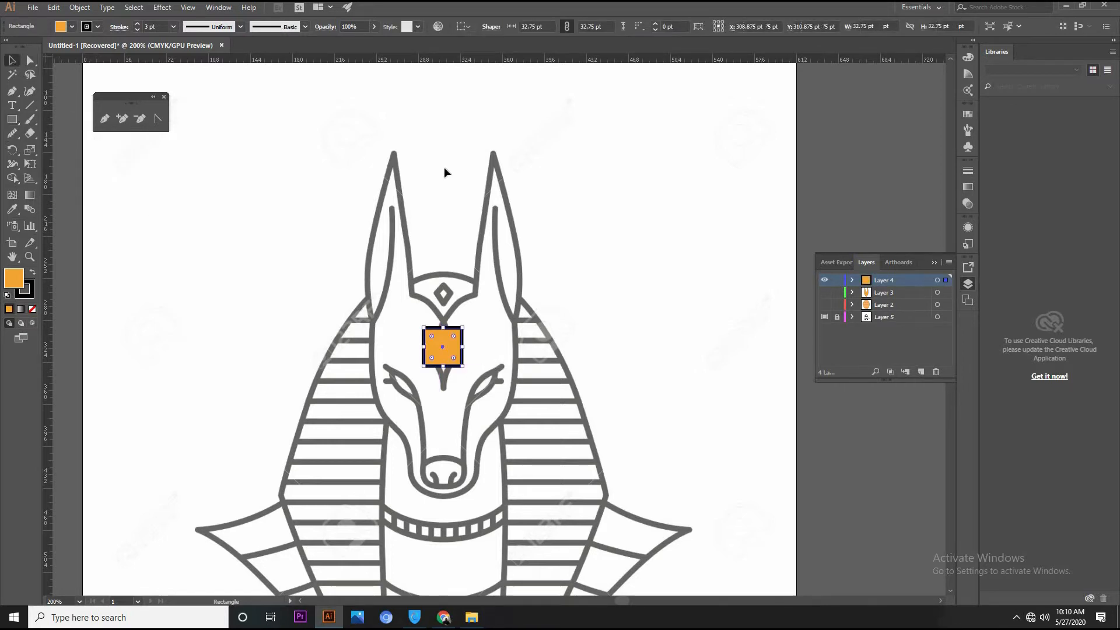
pyautogui.click(32, 310)
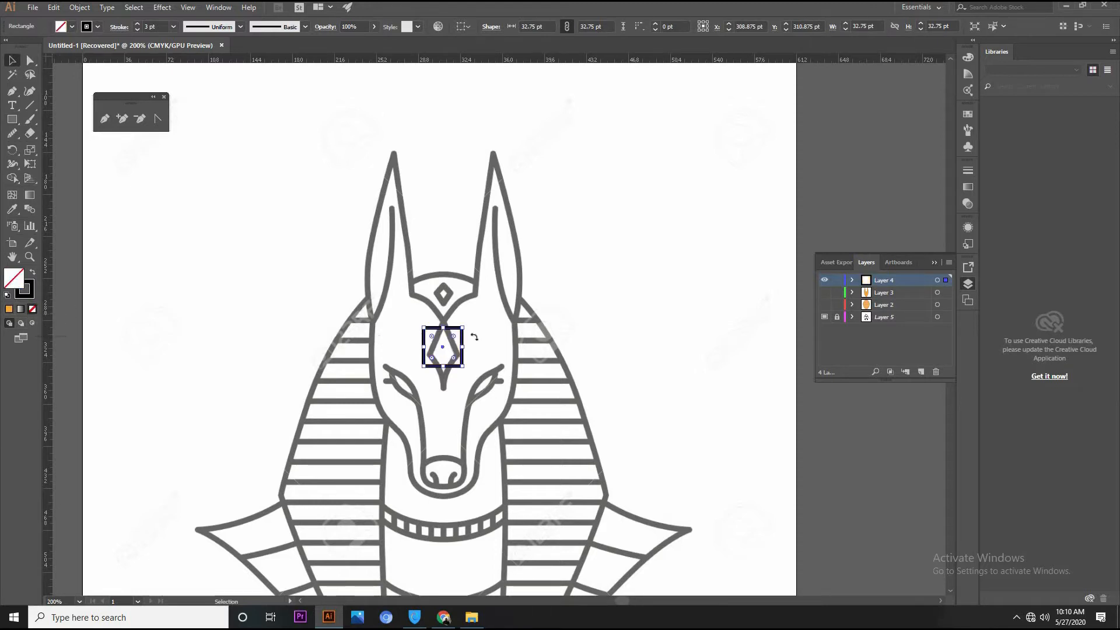
# Rotate the square 45° into a diamond and align its upper corner with the top of the traced forehead diamond
pyautogui.click(30, 61)
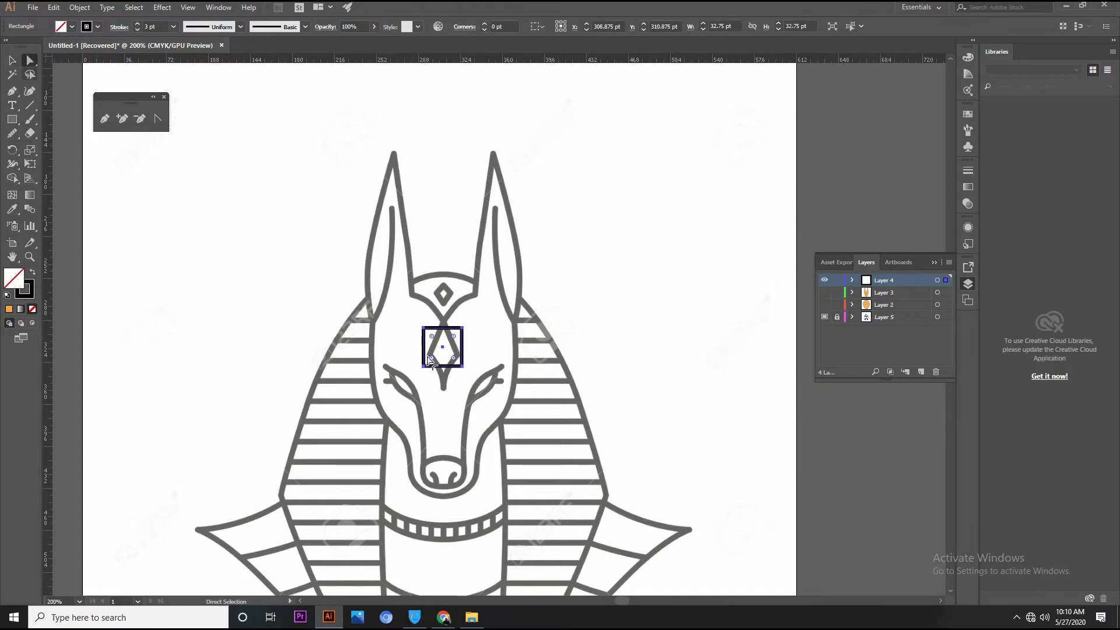
pyautogui.moveTo(466, 370)
pyautogui.mouseDown()
pyautogui.moveTo(450, 380)
pyautogui.moveTo(458, 354)
pyautogui.mouseUp()
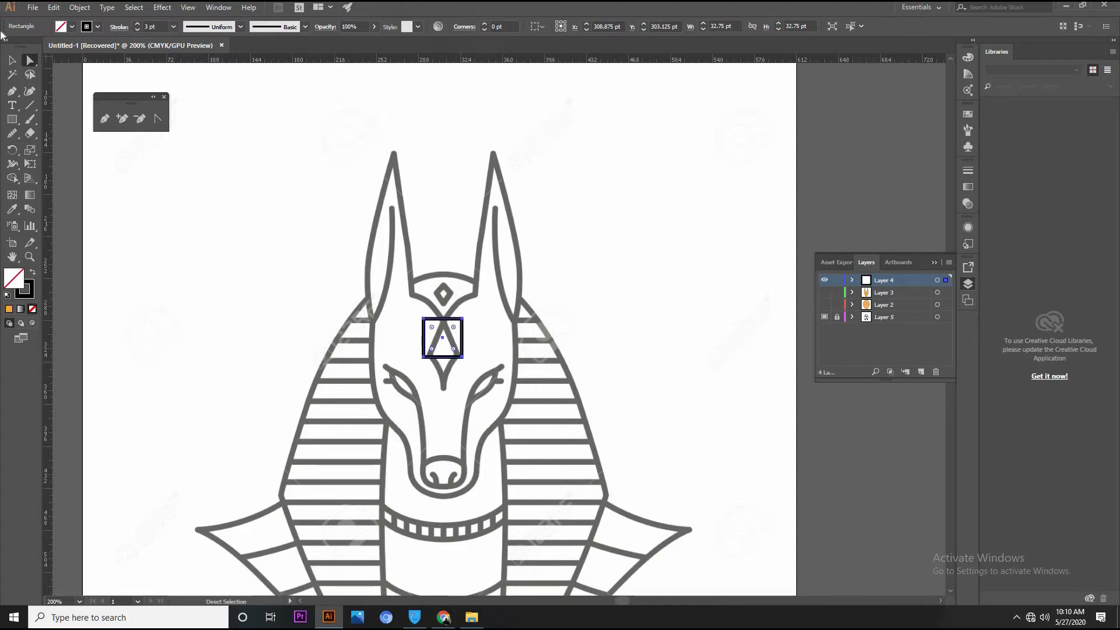
pyautogui.click(12, 63)
pyautogui.moveTo(466, 314); pyautogui.dragTo(478, 336)
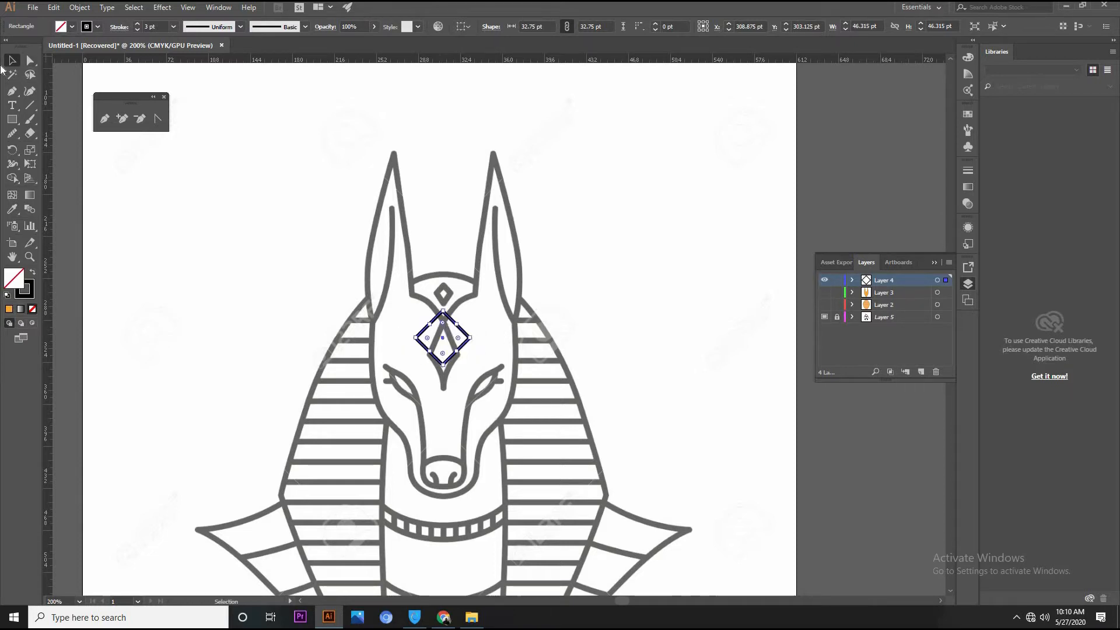
pyautogui.moveTo(445, 363); pyautogui.dragTo(445, 374)
# Stretch the diamond's bottom point down and pull its side points inward to match the traced forehead diamond
pyautogui.click(30, 60)
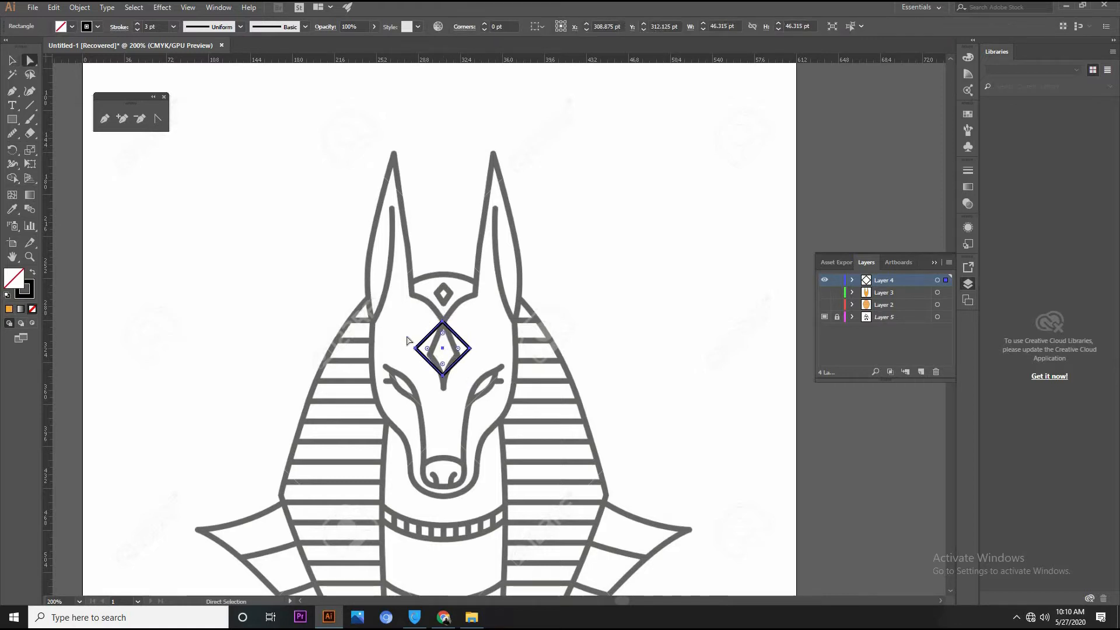
pyautogui.moveTo(443, 374); pyautogui.dragTo(444, 394)
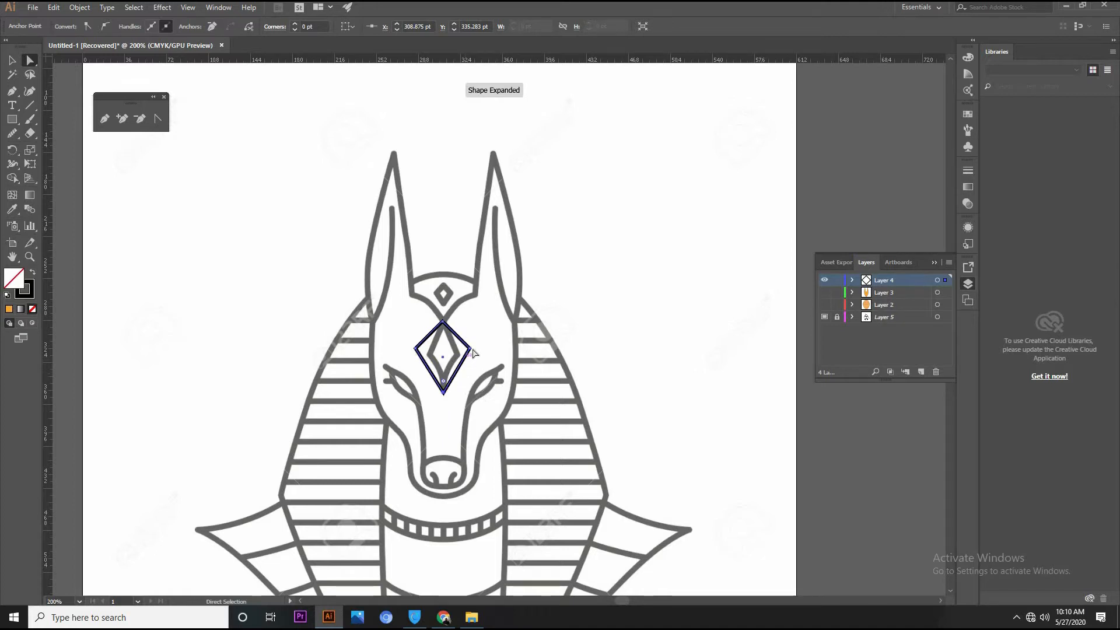
pyautogui.moveTo(469, 350); pyautogui.dragTo(441, 362)
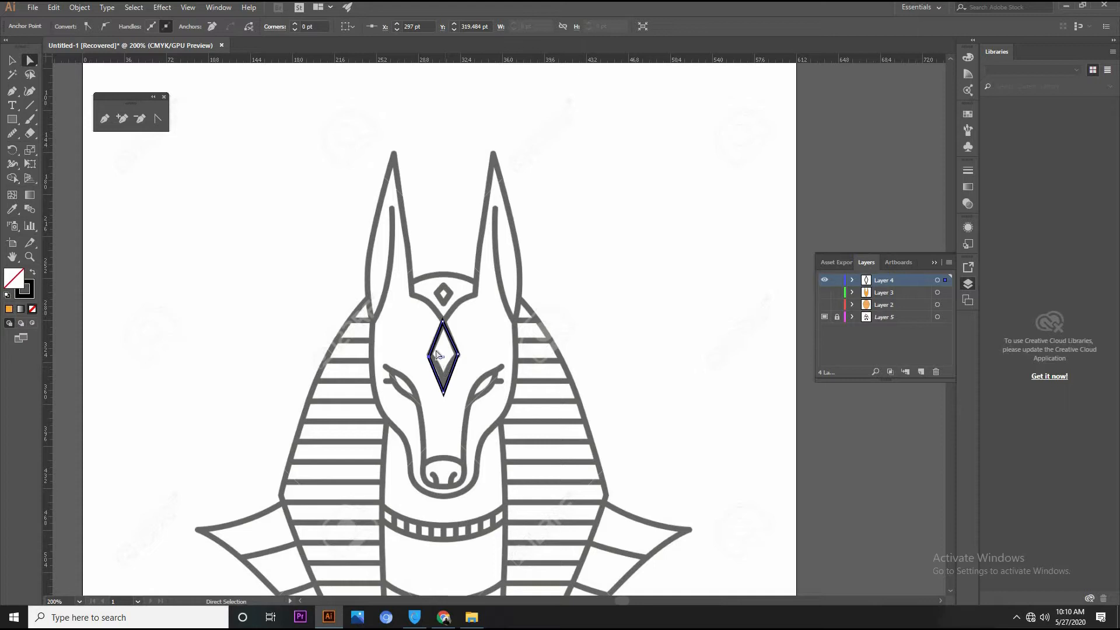
# Delete the diamond's left corner point and bend the lower edge of the remaining right half inward
pyautogui.press('Delete')
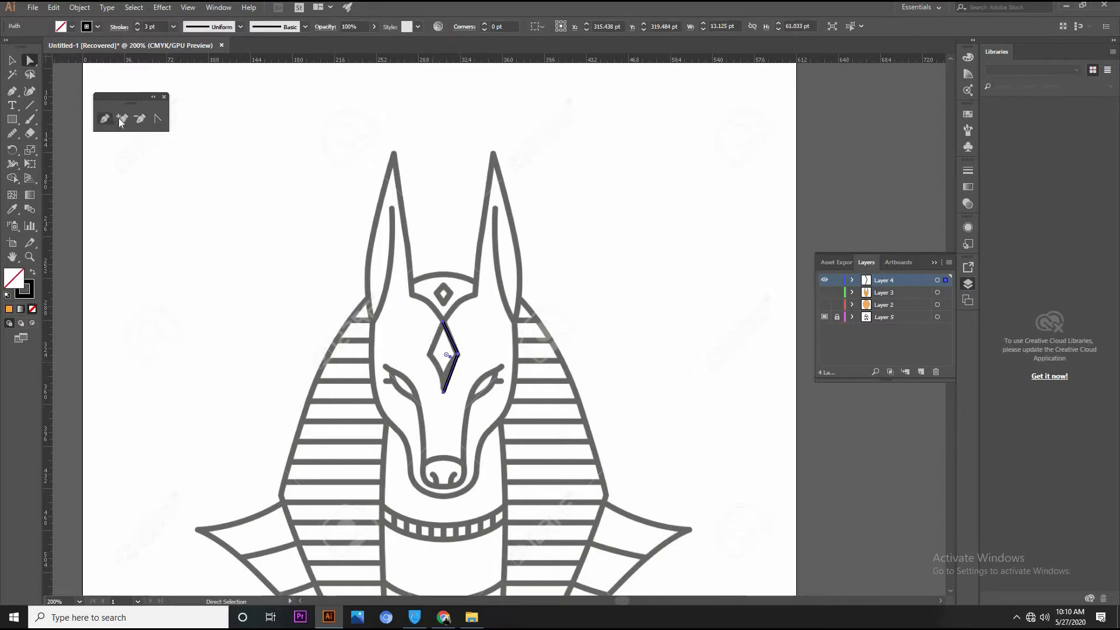
pyautogui.click(158, 119)
pyautogui.click(444, 392)
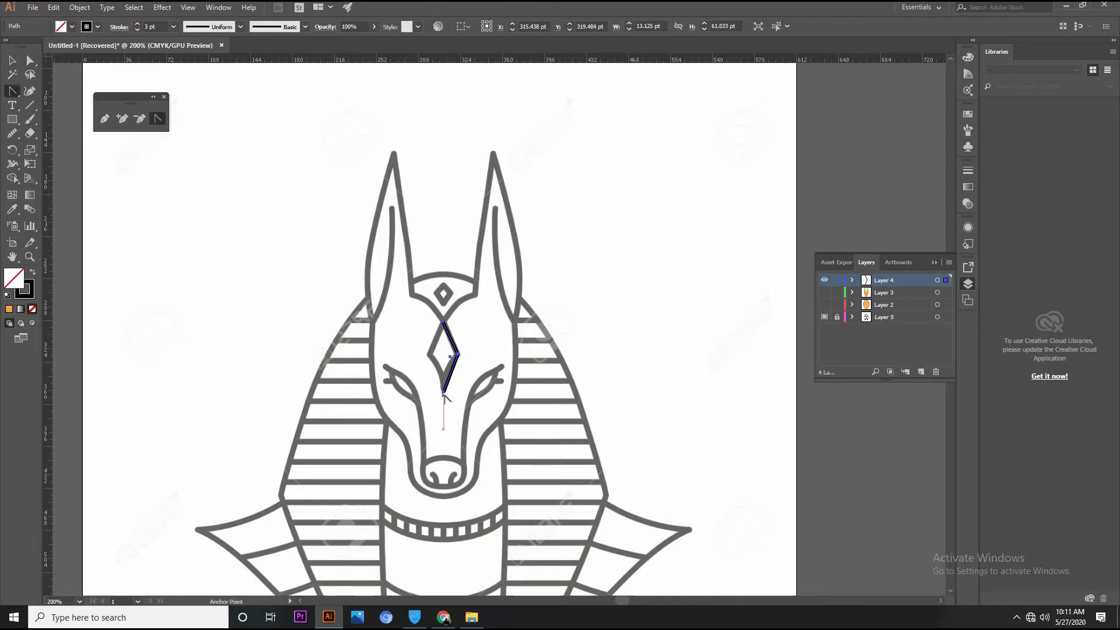
pyautogui.moveTo(444, 392); pyautogui.dragTo(444, 378)
pyautogui.moveTo(441, 423); pyautogui.dragTo(439, 420)
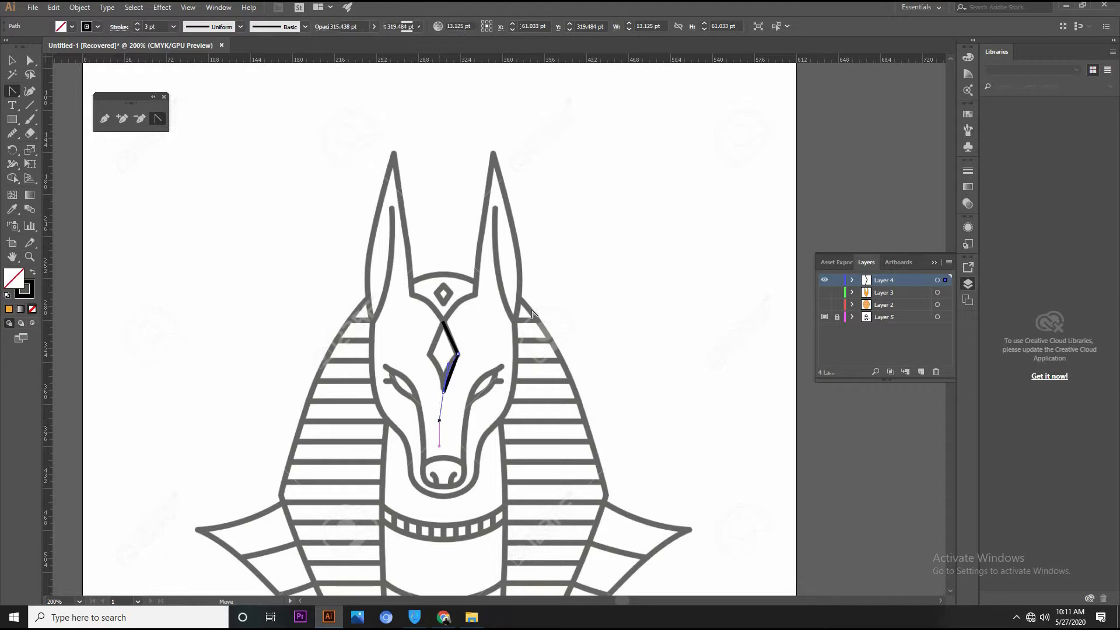
# Duplicate the right half of the forehead diamond and place the copy beside it, over the head's right edge
pyautogui.click(12, 60)
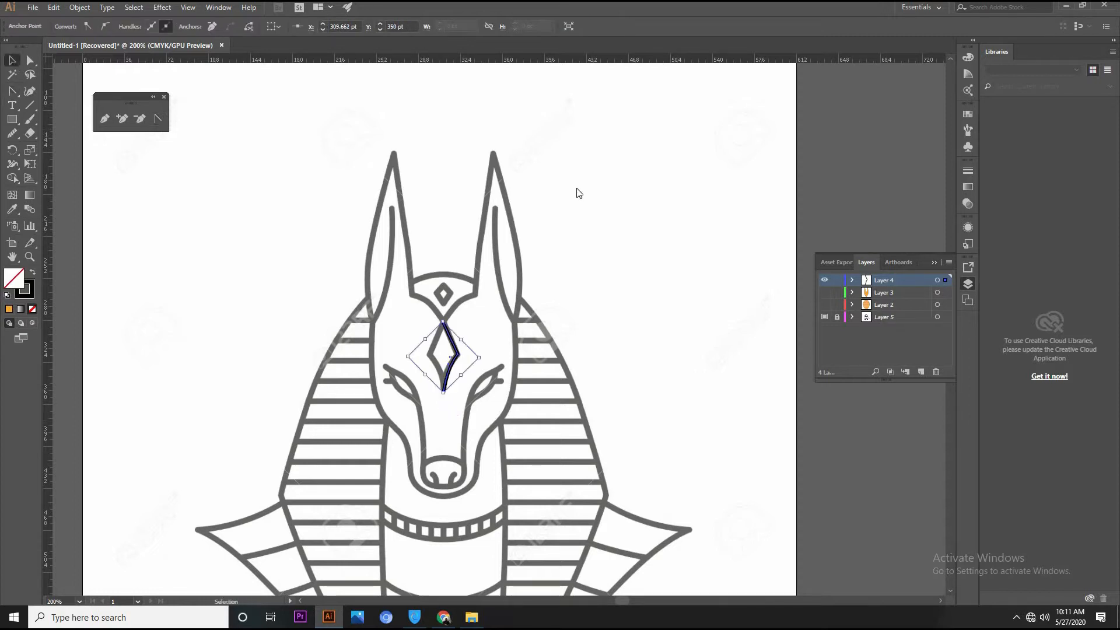
pyautogui.click(433, 355)
pyautogui.click(453, 349)
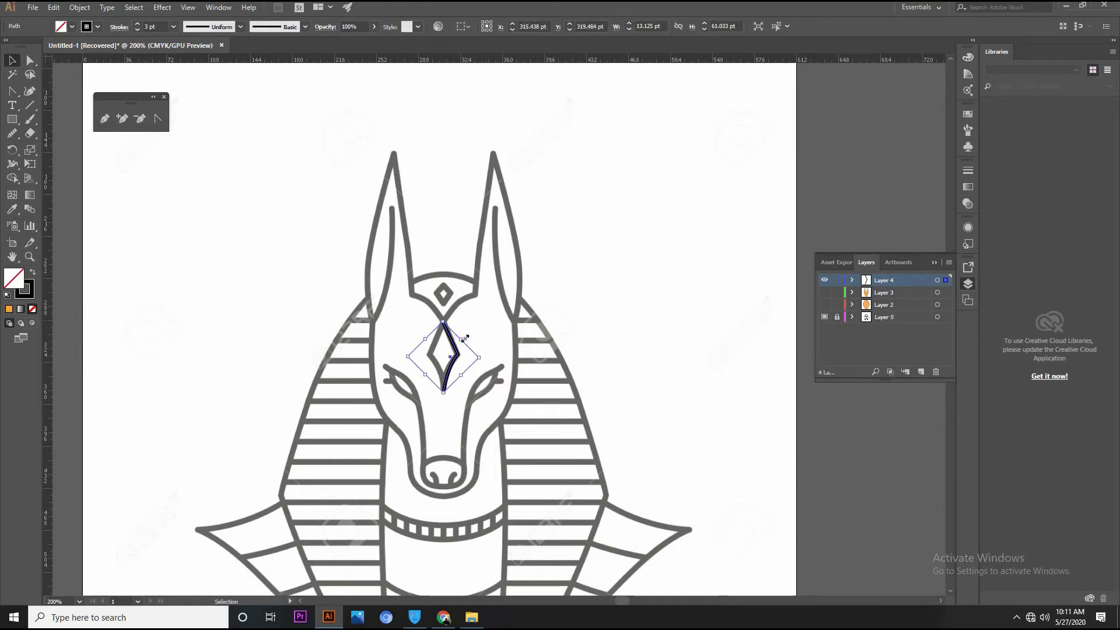
pyautogui.moveTo(455, 350); pyautogui.dragTo(521, 336)
# Reflect the copied half across the vertical axis and fit it against the original as the diamond's left half
pyautogui.rightClick(519, 341)
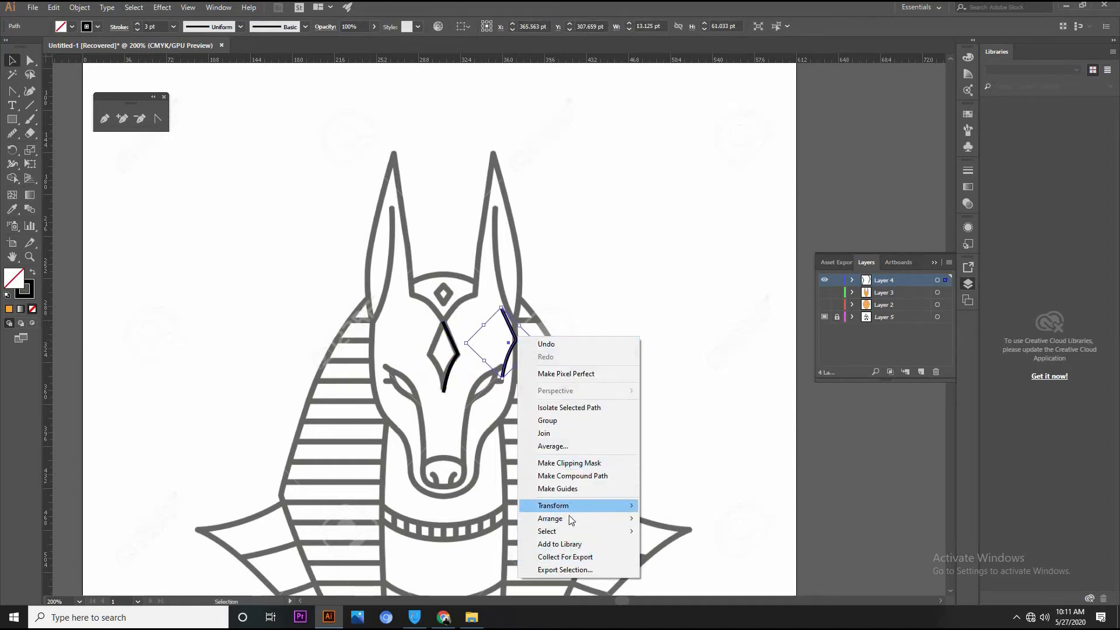
pyautogui.moveTo(569, 503)
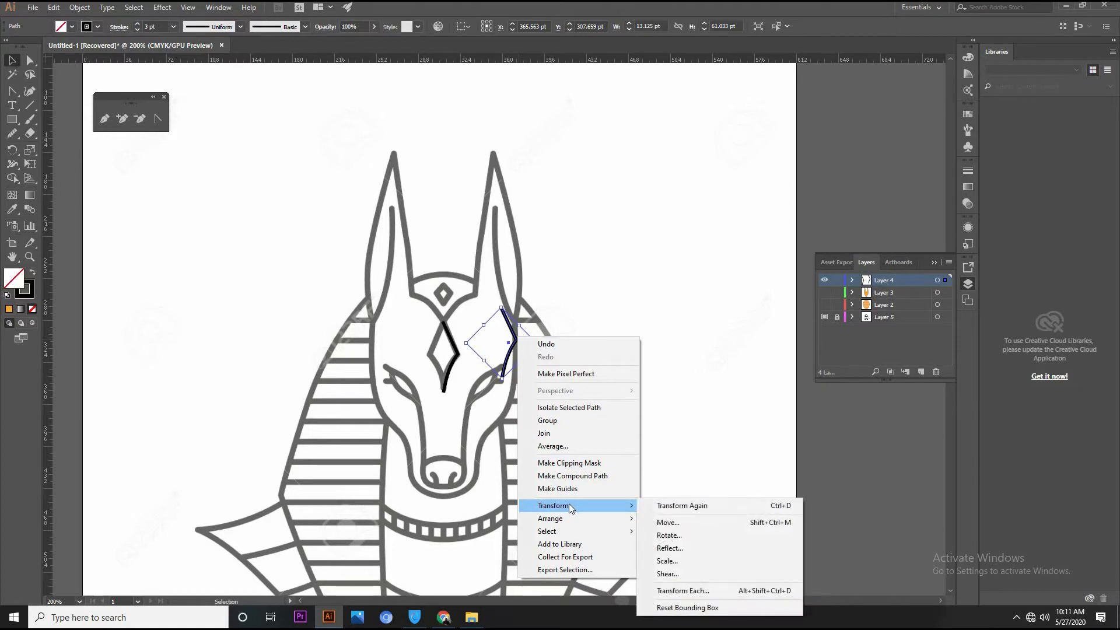
pyautogui.click(671, 549)
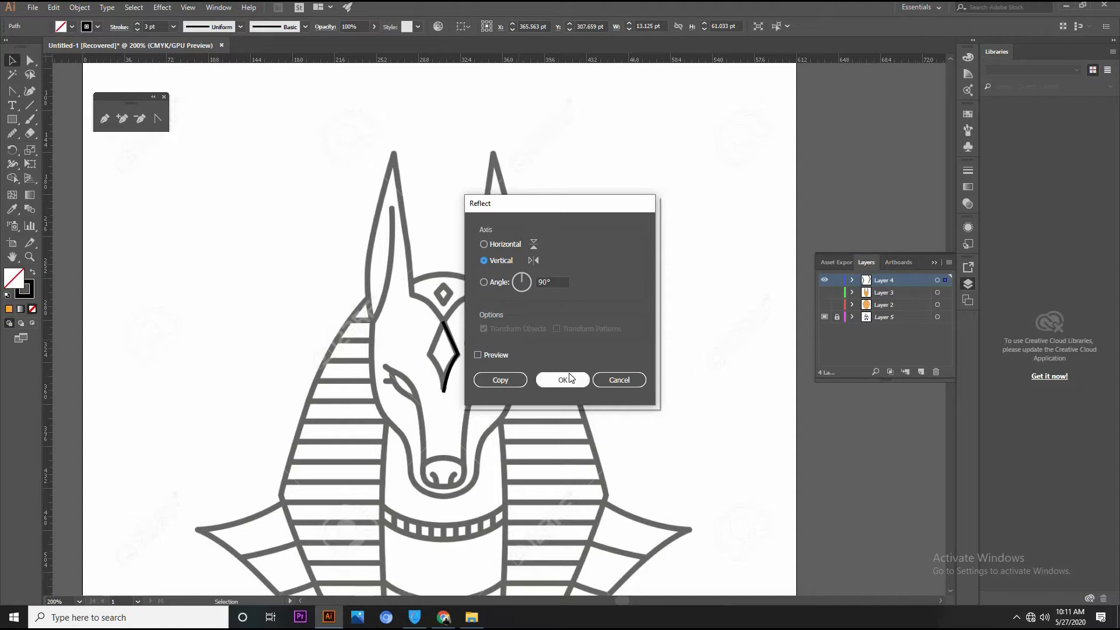
pyautogui.click(569, 383)
pyautogui.click(522, 361)
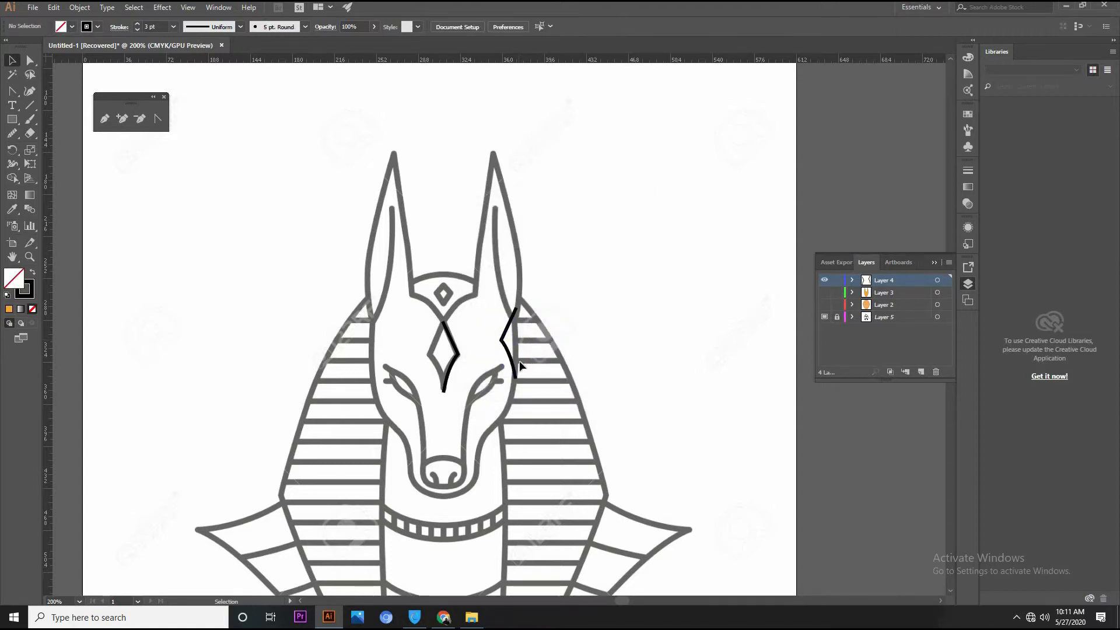
pyautogui.moveTo(517, 372)
pyautogui.mouseDown()
pyautogui.moveTo(455, 368)
pyautogui.moveTo(443, 383)
pyautogui.mouseUp()
pyautogui.click(644, 338)
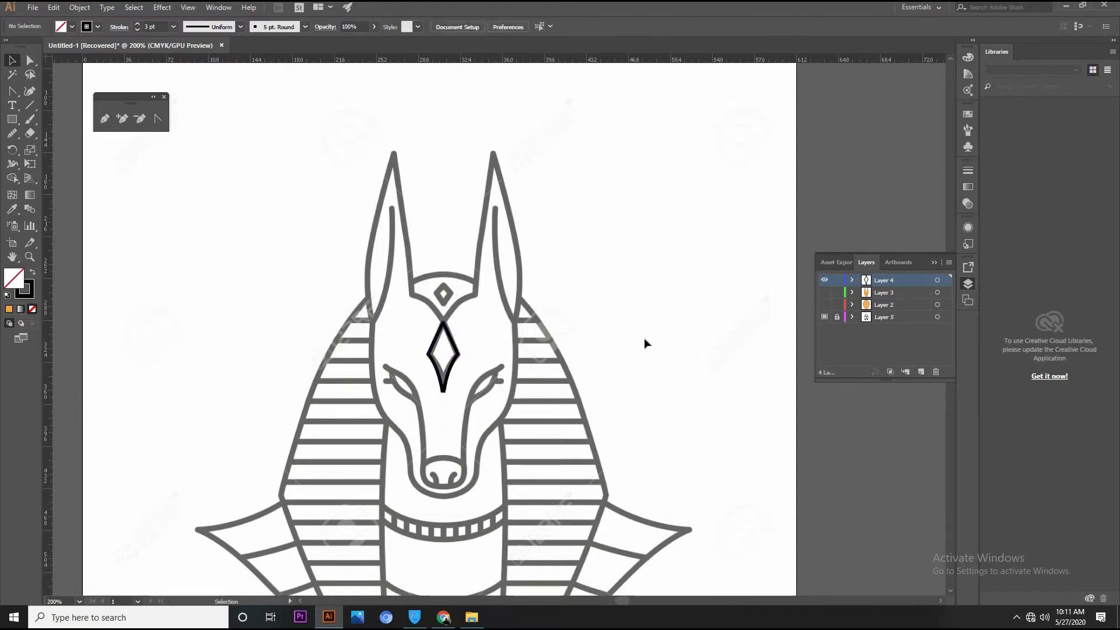
# Join the two diamond halves at their end points into one closed path
pyautogui.click(30, 60)
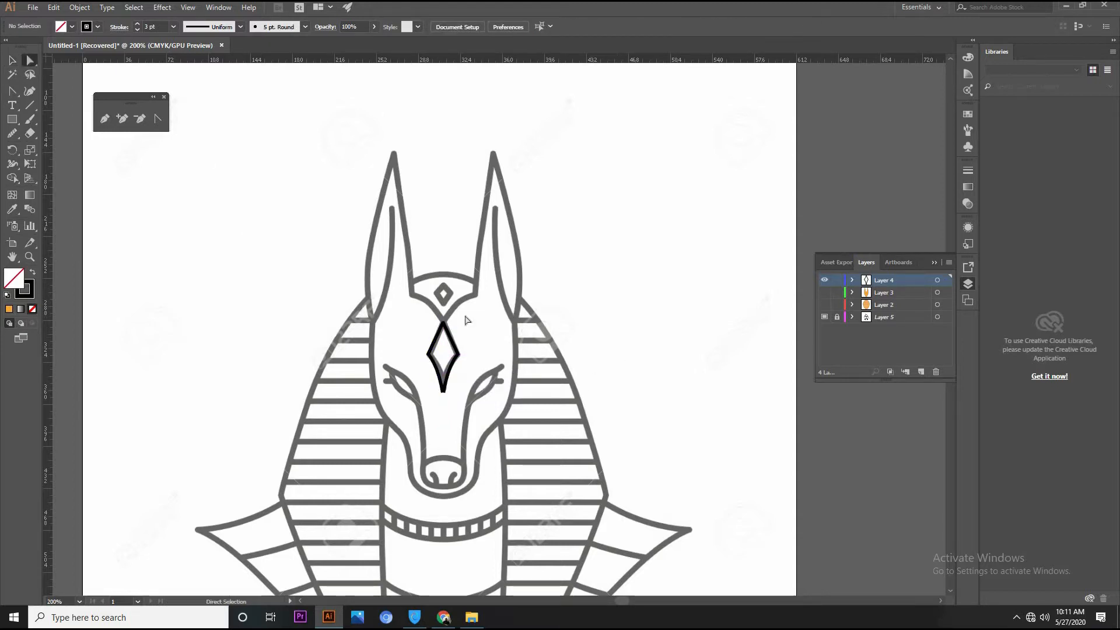
pyautogui.click(444, 322)
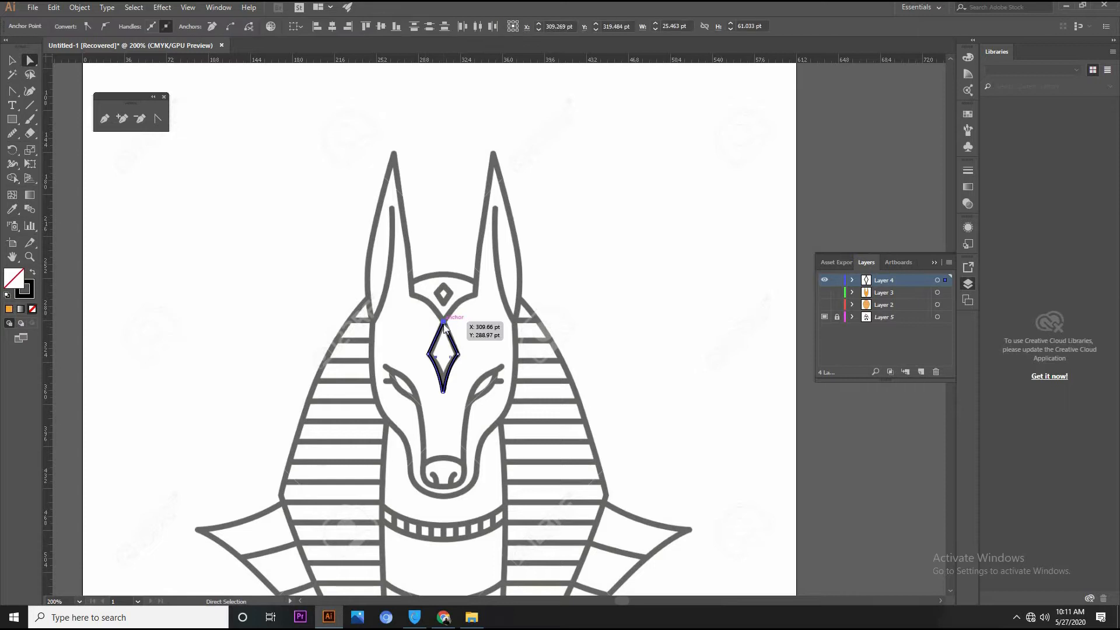
pyautogui.rightClick(443, 323)
pyautogui.click(473, 408)
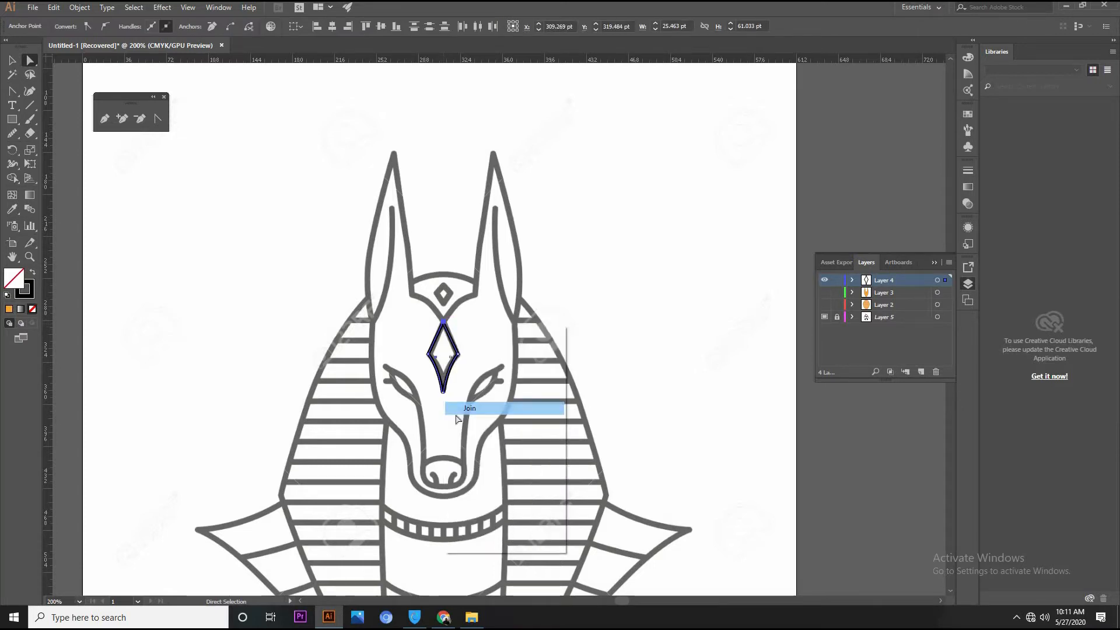
pyautogui.rightClick(461, 375)
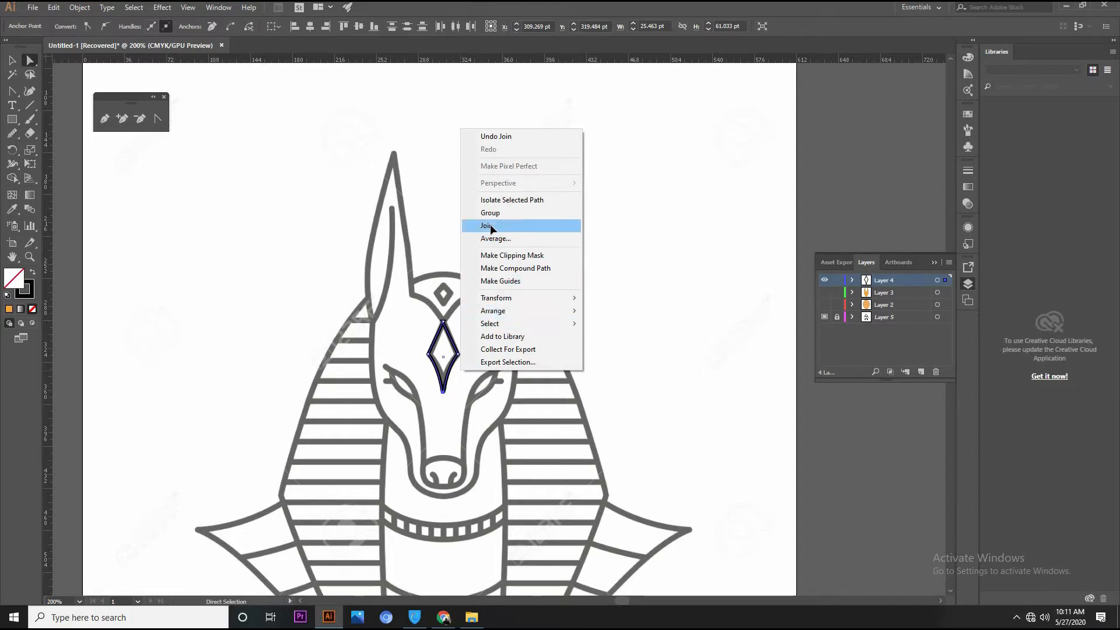
pyautogui.click(489, 226)
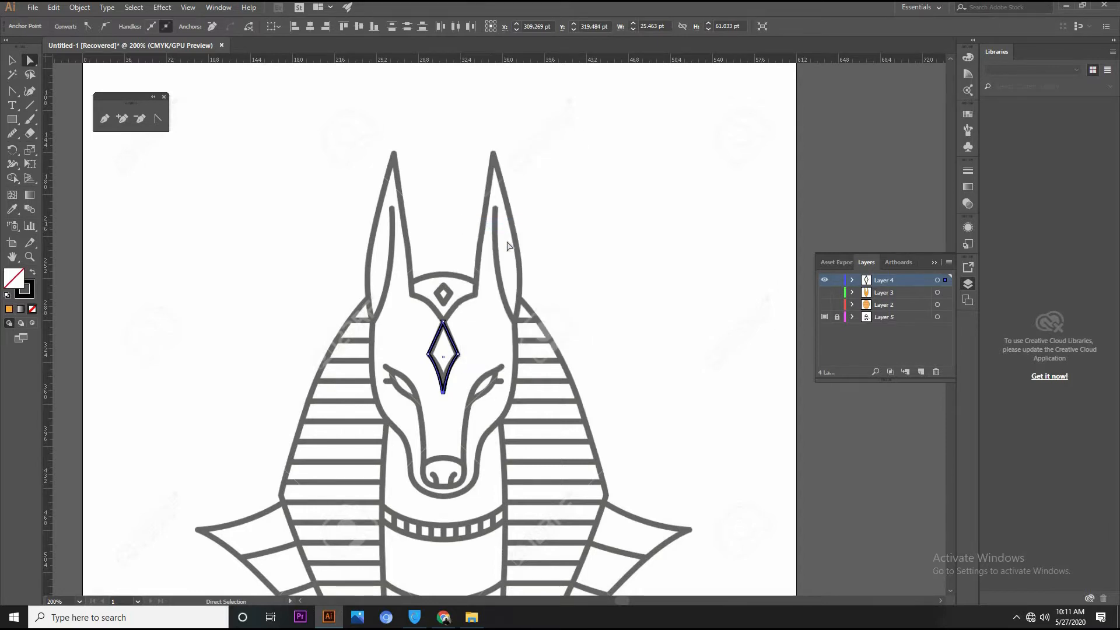
# Show Layer 3 and shift the diamond's top anchor point slightly at the notch of the orange head outline
pyautogui.click(824, 294)
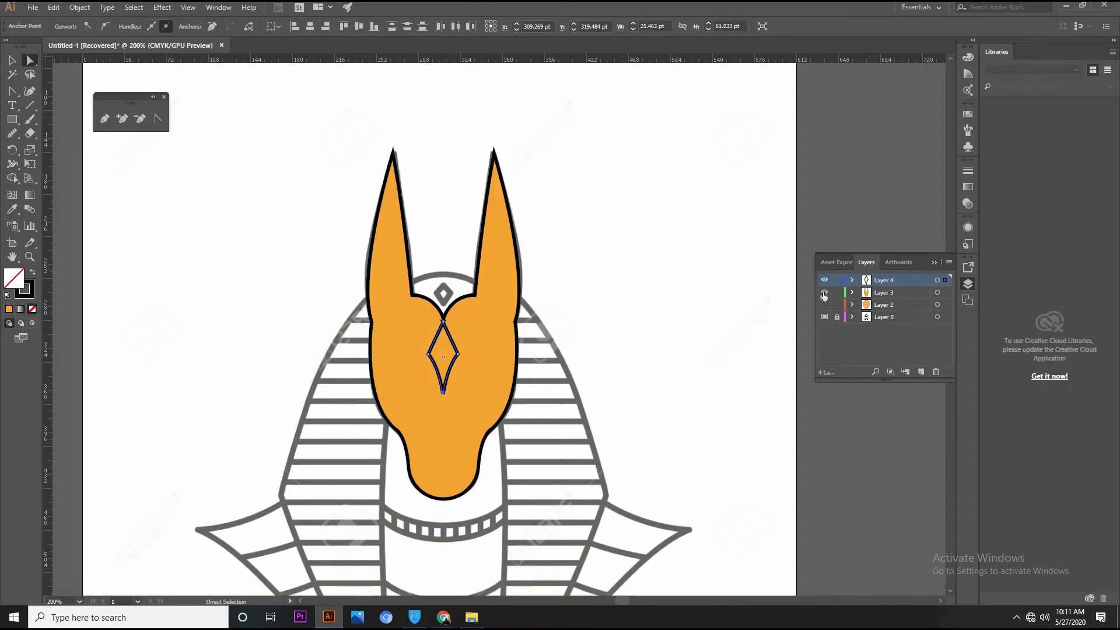
pyautogui.click(561, 230)
pyautogui.scroll(4, 489, 326)
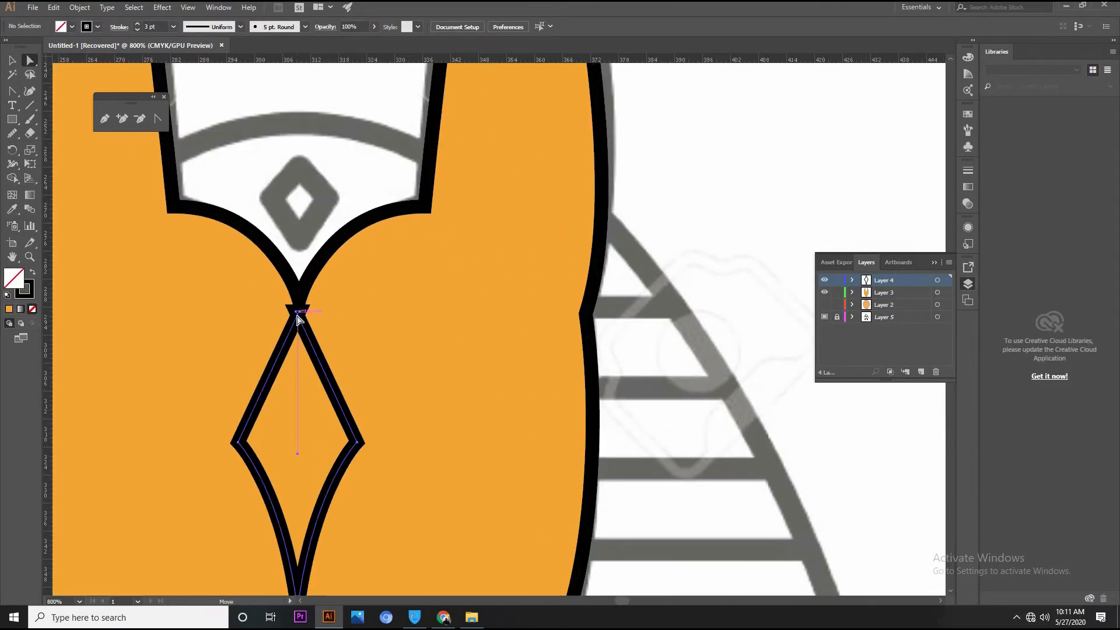
pyautogui.click(297, 315)
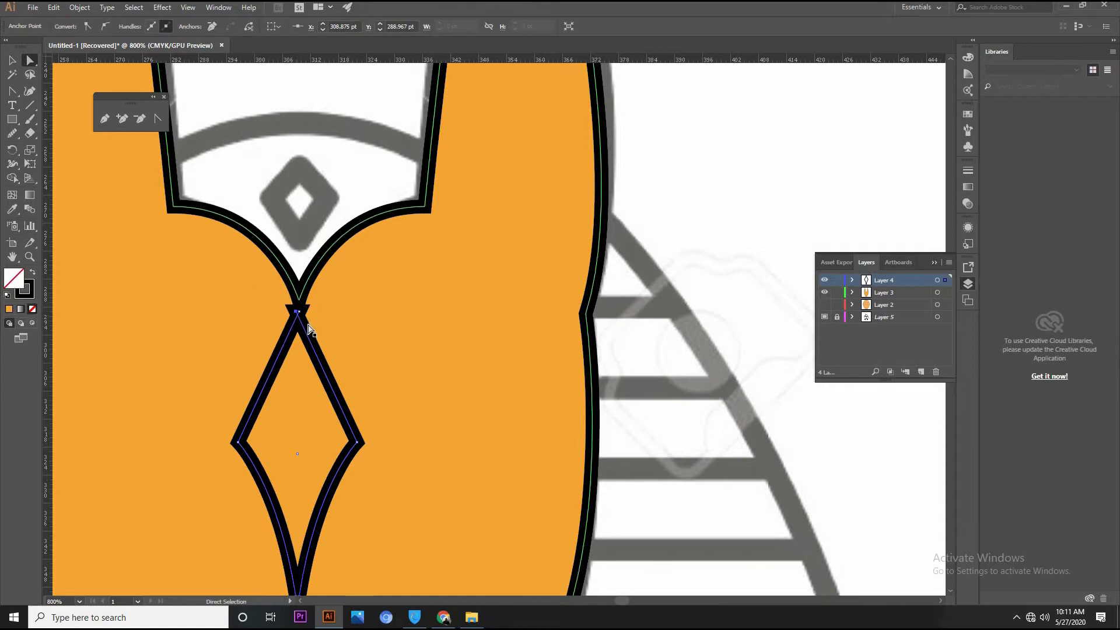
pyautogui.moveTo(297, 313); pyautogui.dragTo(296, 313)
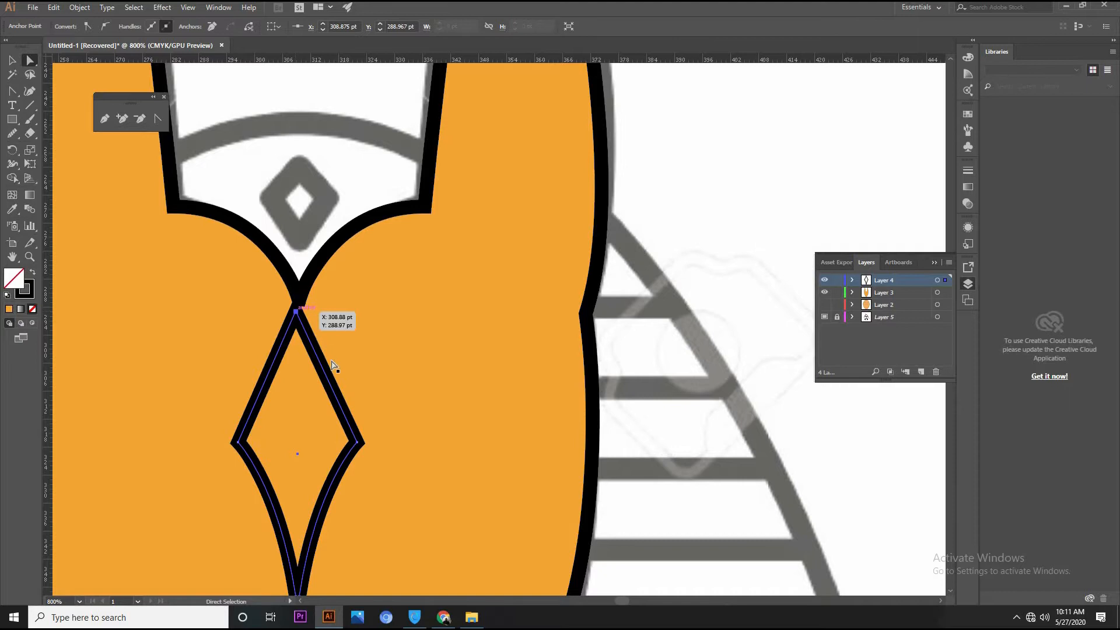
# Reposition the whole diamond so its top point meets the center notch of the orange head outline
pyautogui.click(12, 62)
pyautogui.click(663, 161)
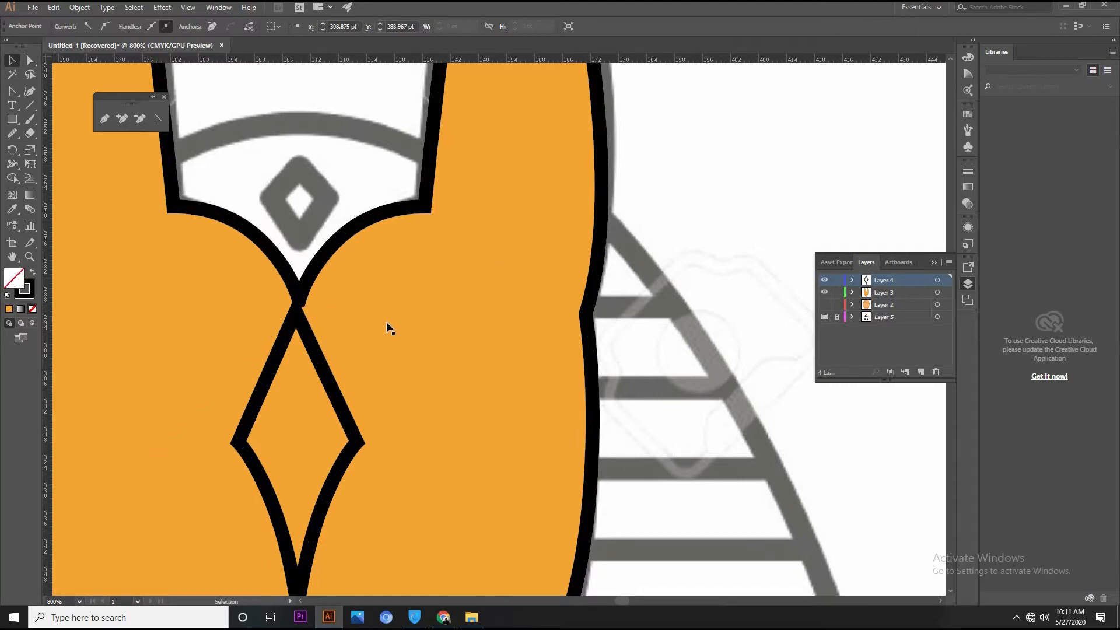
pyautogui.moveTo(294, 317); pyautogui.dragTo(304, 318)
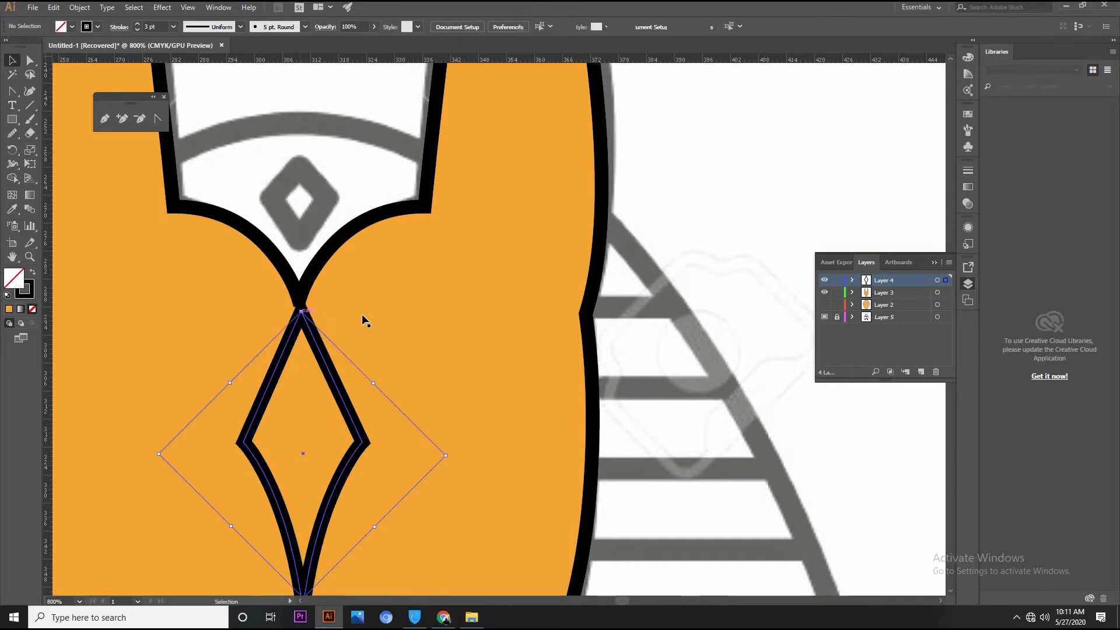
pyautogui.press('Left')
pyautogui.click(301, 313)
pyautogui.hotkey('ctrl', 'z')
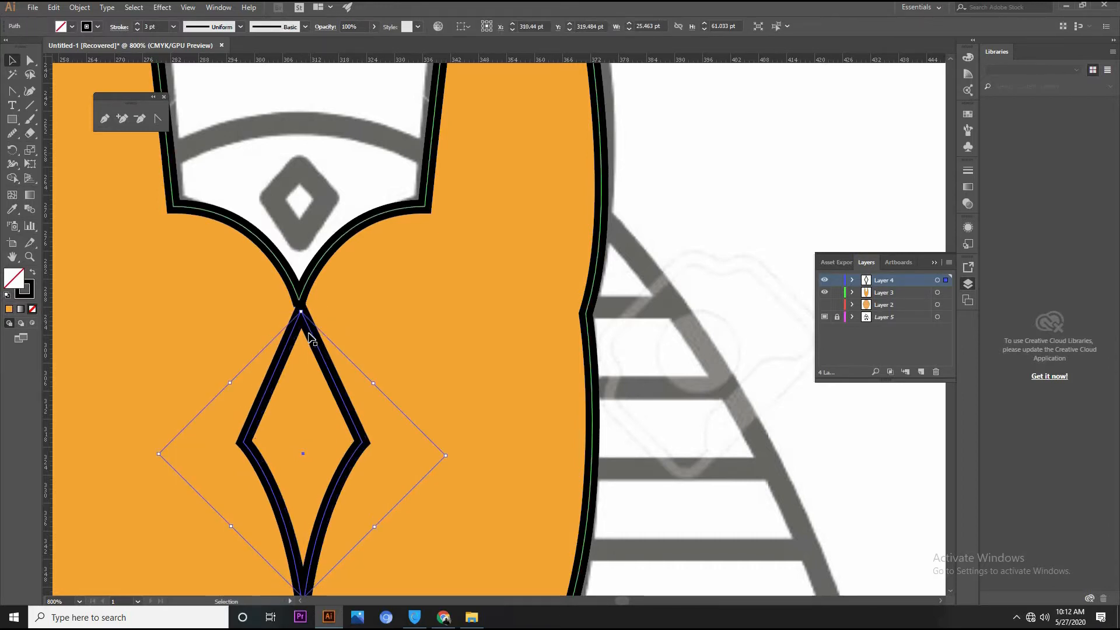
pyautogui.moveTo(309, 337); pyautogui.dragTo(309, 323)
pyautogui.click(665, 219)
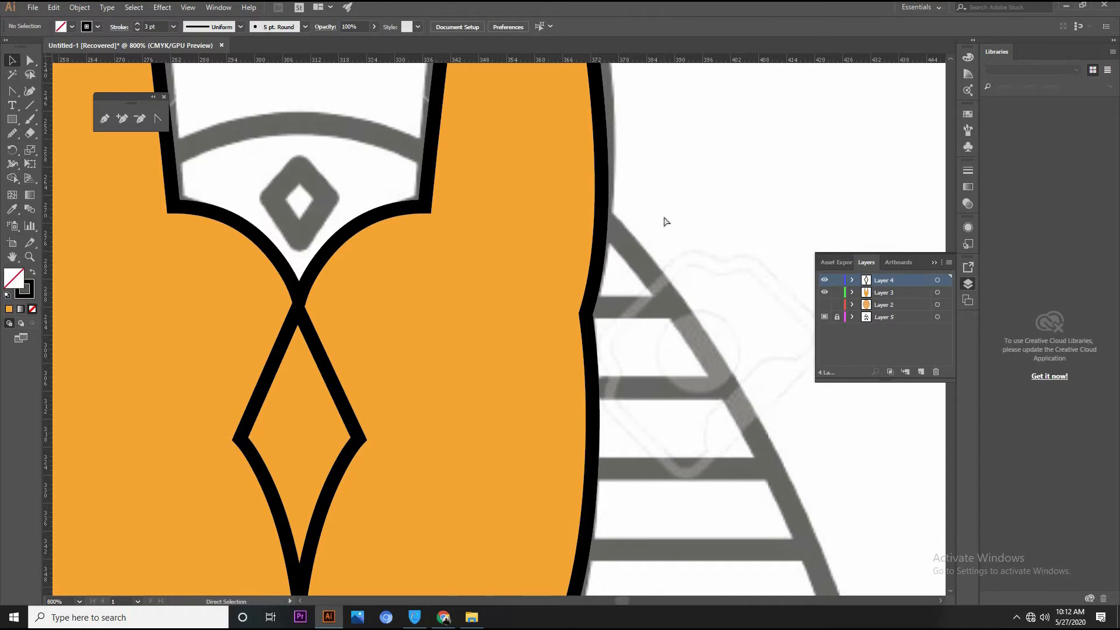
pyautogui.hotkey('ctrl', '-')
pyautogui.hotkey('ctrl', '-')
pyautogui.hotkey('ctrl', '-')
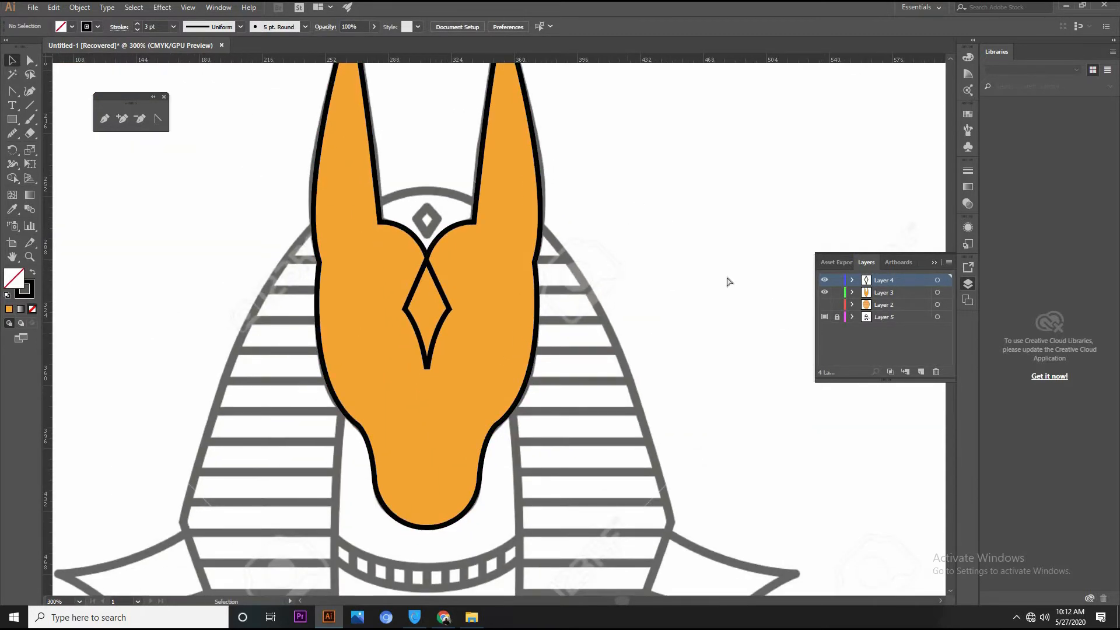
pyautogui.hotkey('ctrl', '-')
pyautogui.hotkey('ctrl', '-')
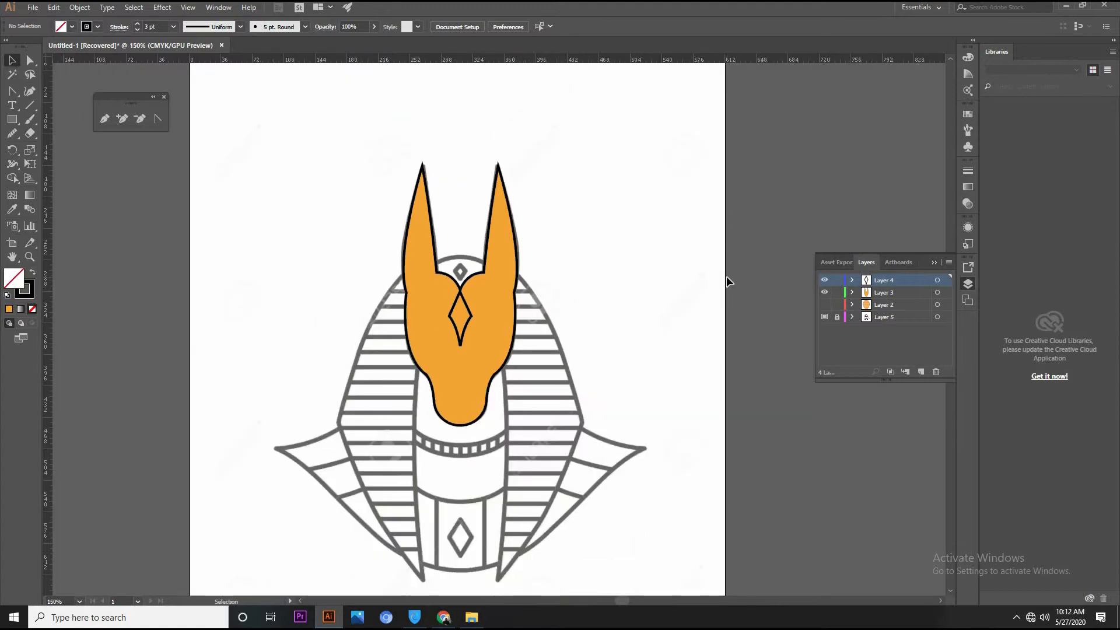
# Place two overlapping copies of the orange head beside the artwork, with the front copy offset slightly to the left
pyautogui.click(824, 304)
pyautogui.moveTo(501, 330); pyautogui.dragTo(707, 272)
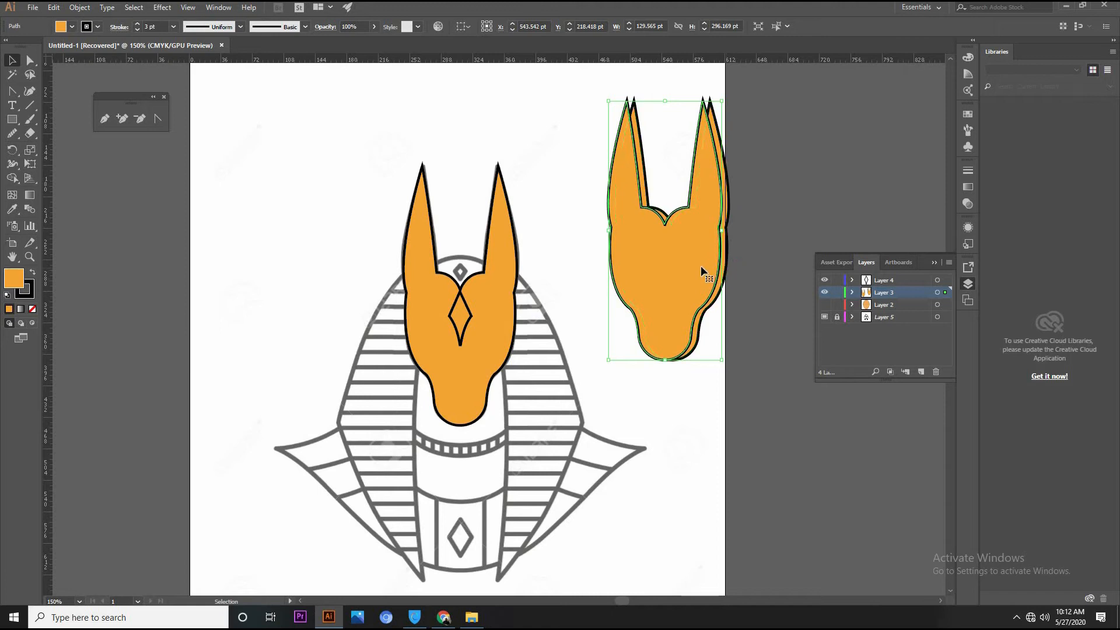
pyautogui.press('Down')
pyautogui.press('Down')
pyautogui.press('Down')
pyautogui.press('Down')
pyautogui.press('Down')
pyautogui.press('Down')
pyautogui.press('Down')
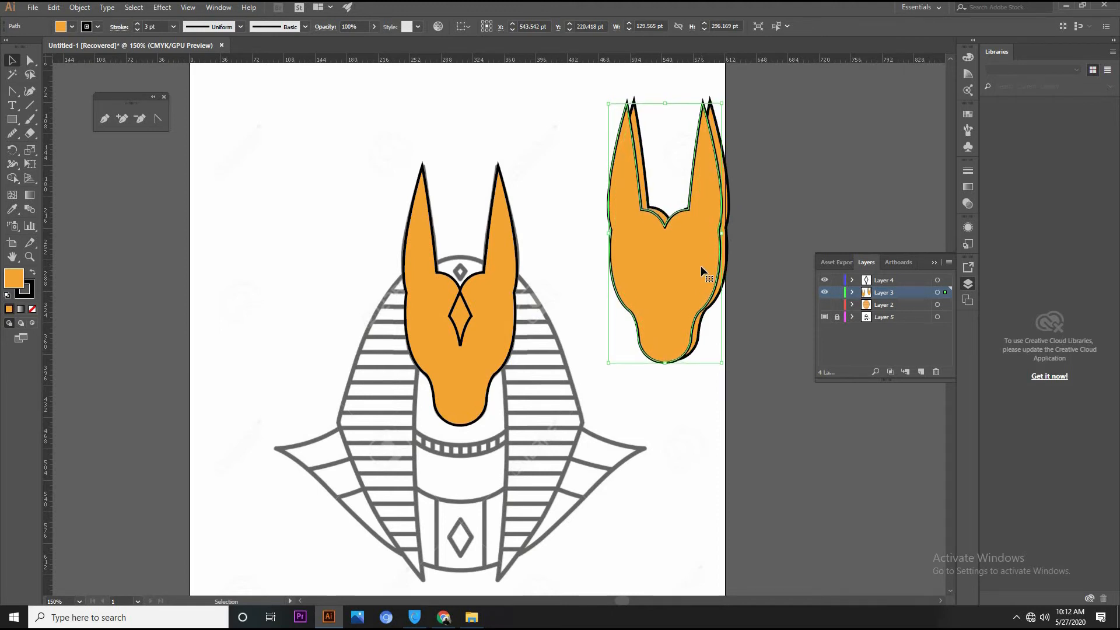
pyautogui.press('Right')
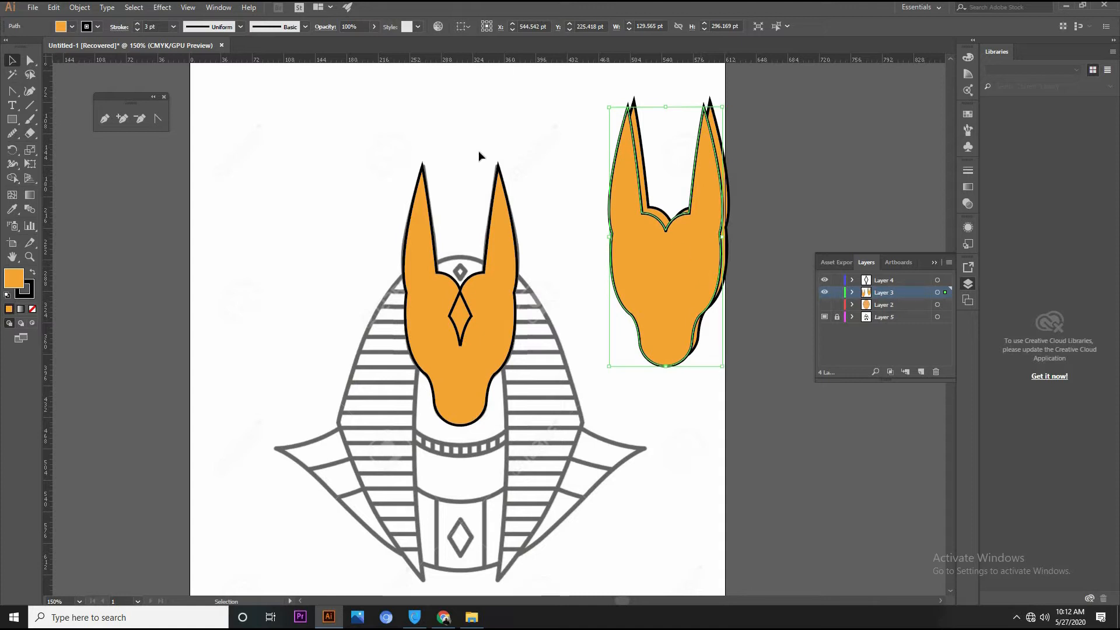
pyautogui.click(733, 232)
pyautogui.click(705, 274)
pyautogui.moveTo(705, 275); pyautogui.dragTo(704, 270)
# Subtract the front head copy from the one behind it with the Pathfinder's Minus Front
pyautogui.moveTo(779, 216); pyautogui.dragTo(717, 256)
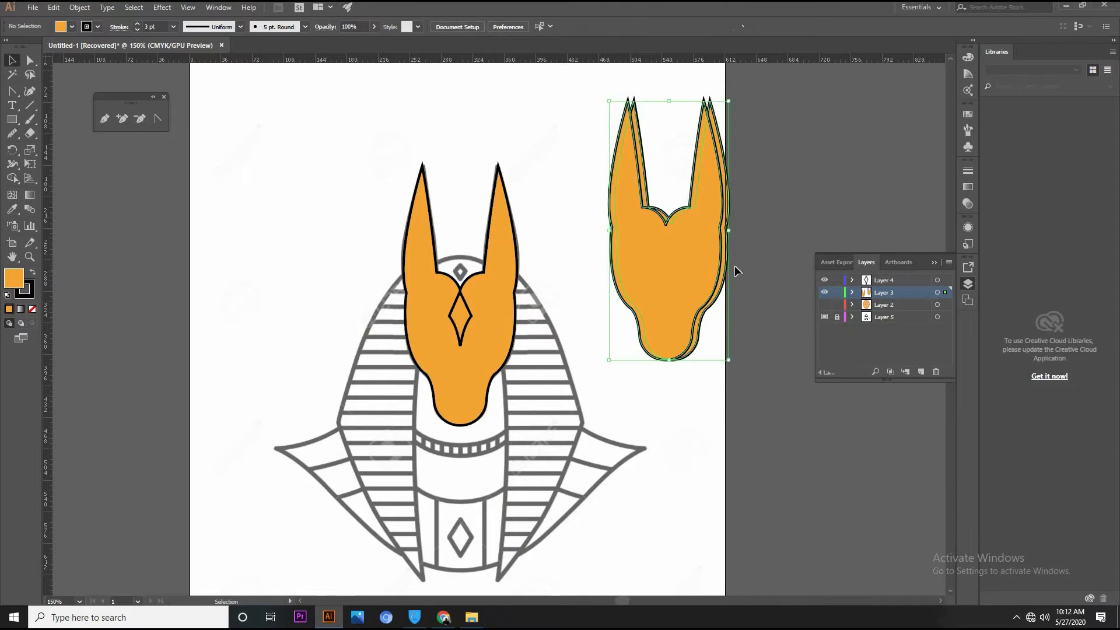
pyautogui.click(219, 8)
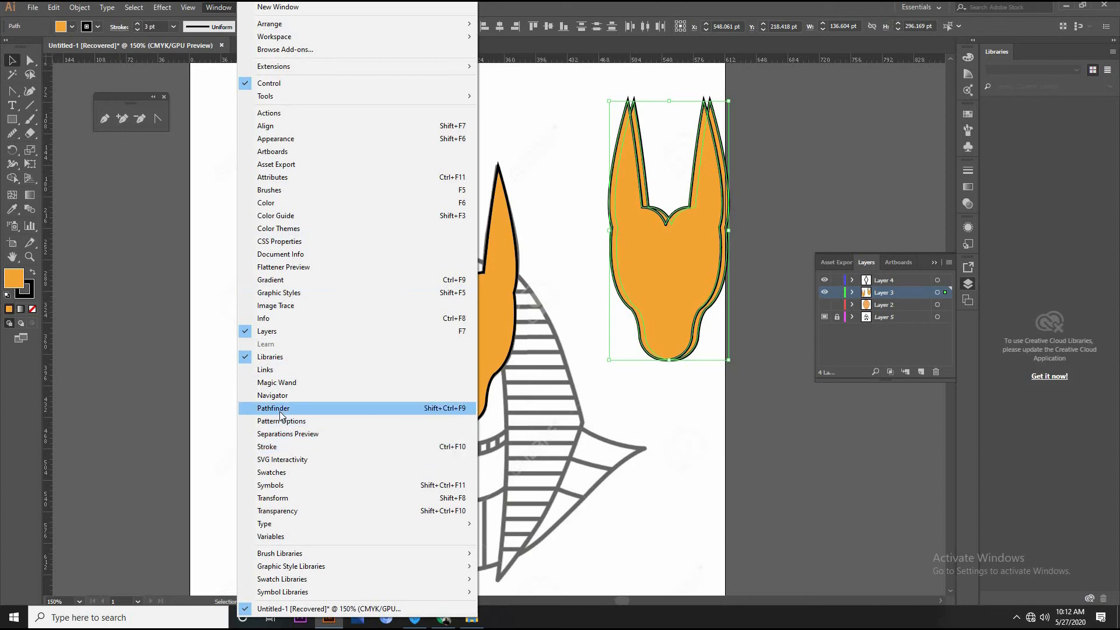
pyautogui.click(303, 408)
pyautogui.click(459, 108)
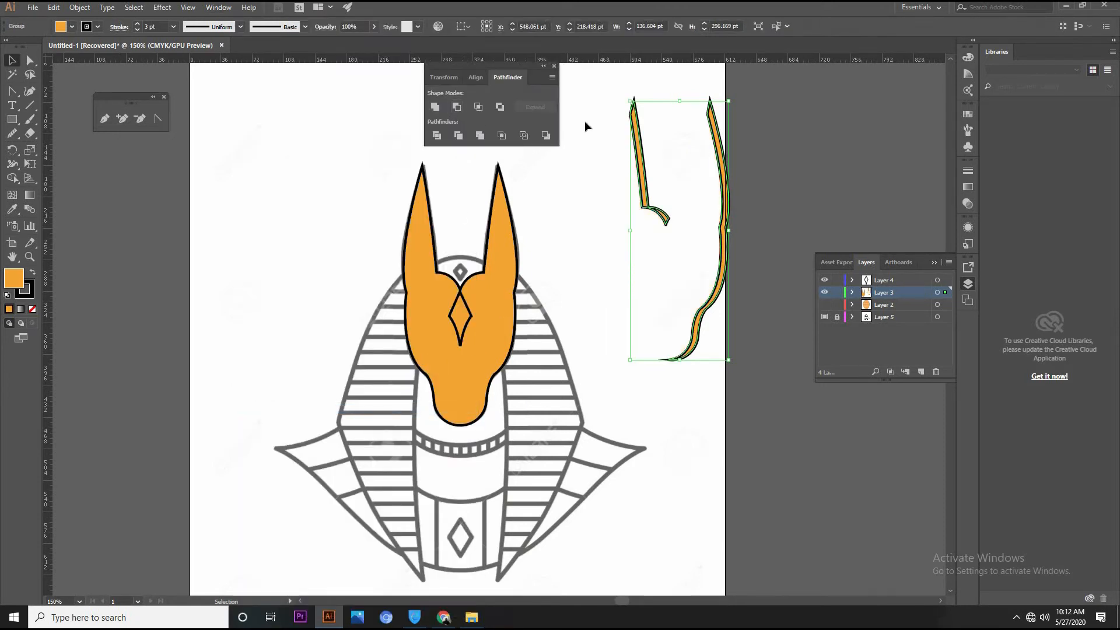
# Delete the inner-ear sliver from the subtracted group, keeping the long right-hand sliver
pyautogui.click(707, 246)
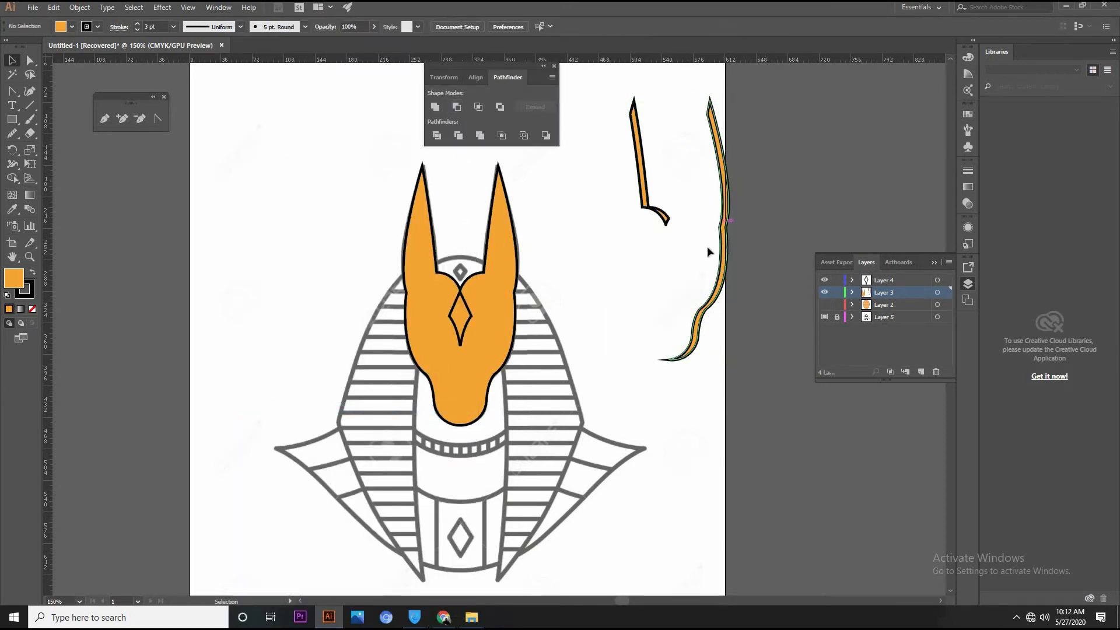
pyautogui.click(655, 211)
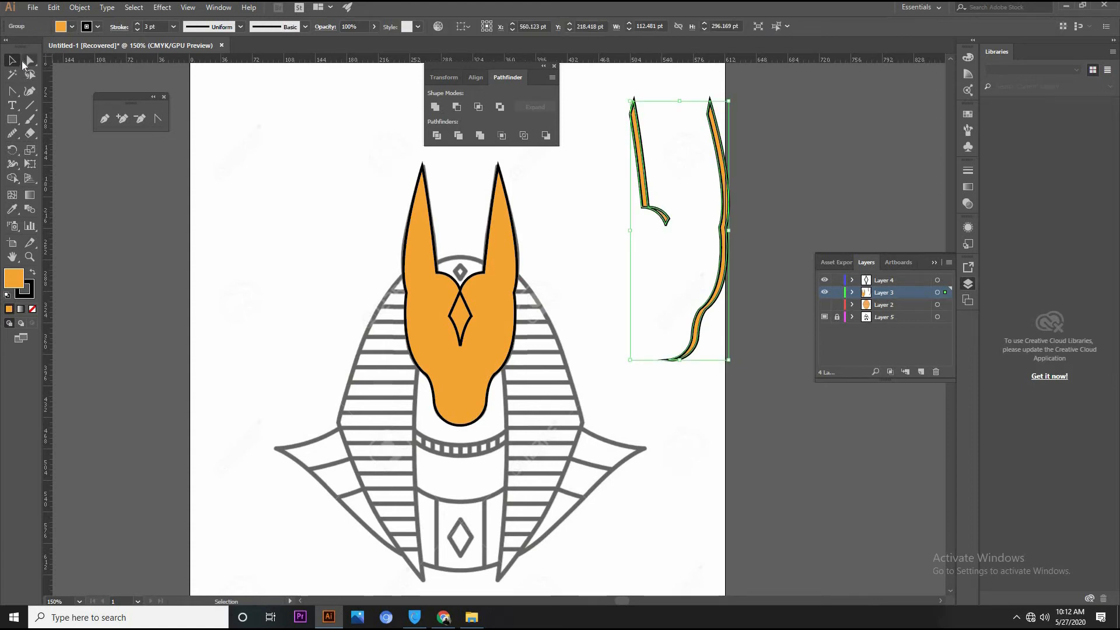
pyautogui.click(29, 60)
pyautogui.click(647, 175)
pyautogui.click(642, 168)
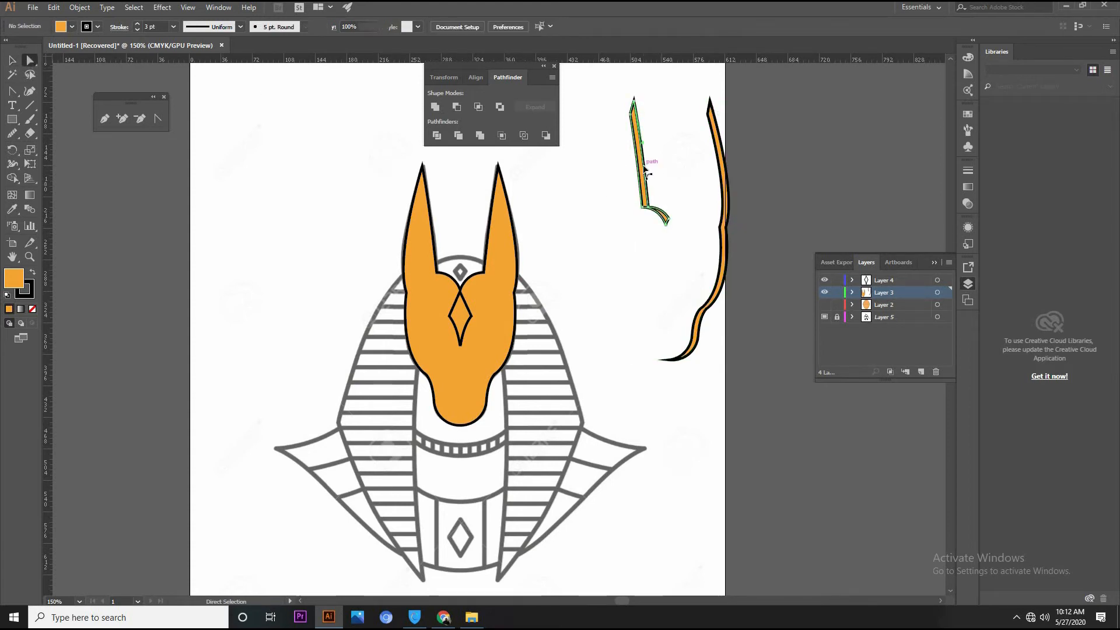
pyautogui.press('Delete')
# Remove the stroke from the long right-hand sliver and fit it along the right edge of the orange head
pyautogui.click(728, 181)
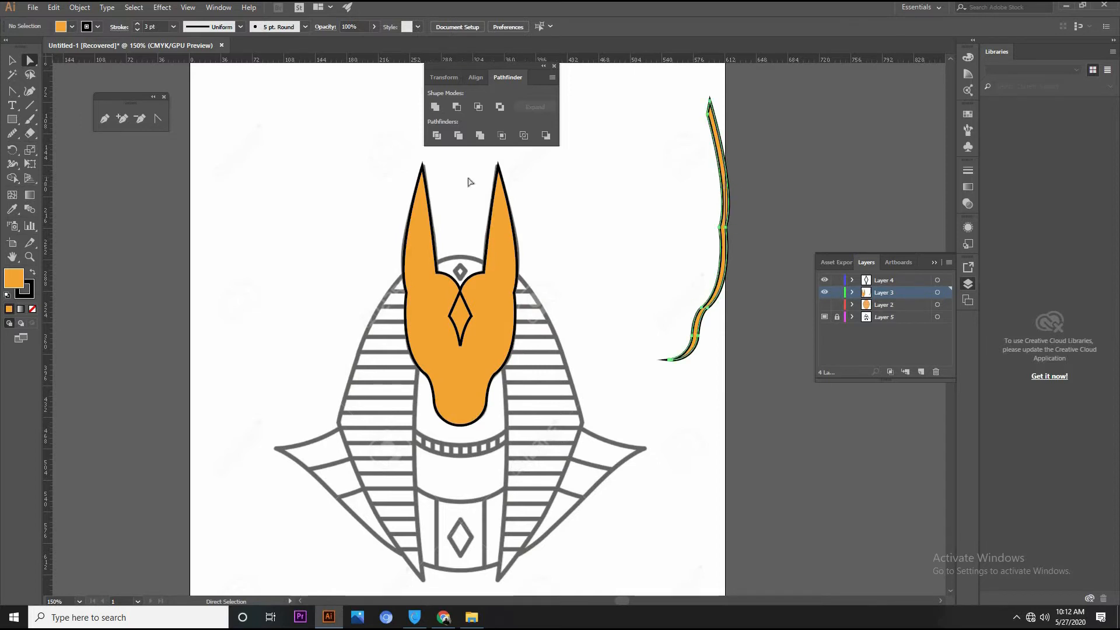
pyautogui.press('v')
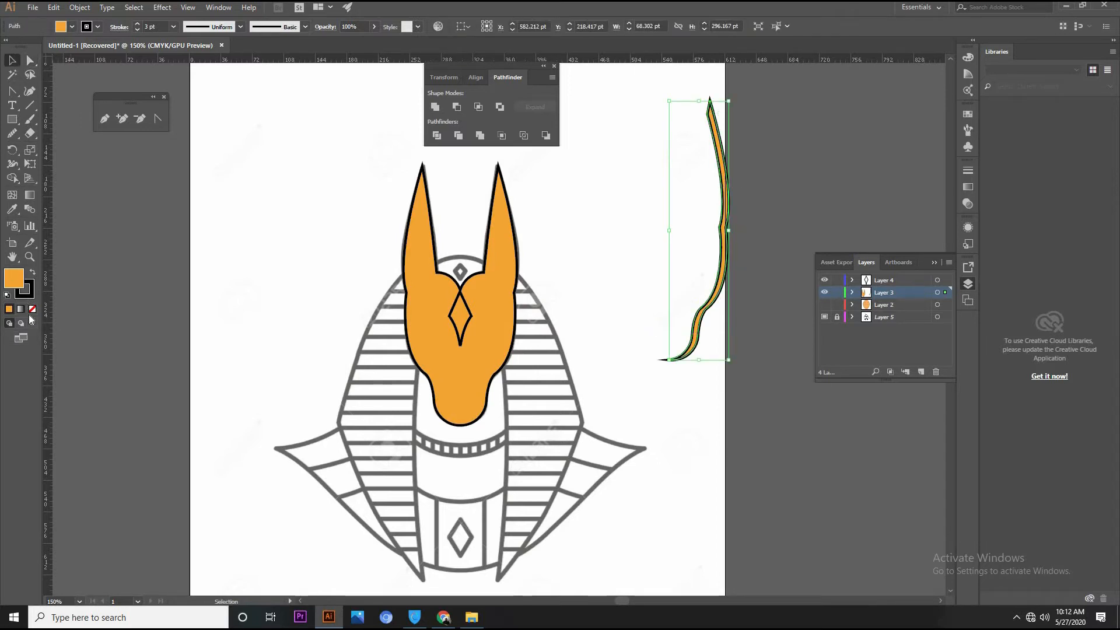
pyautogui.click(33, 310)
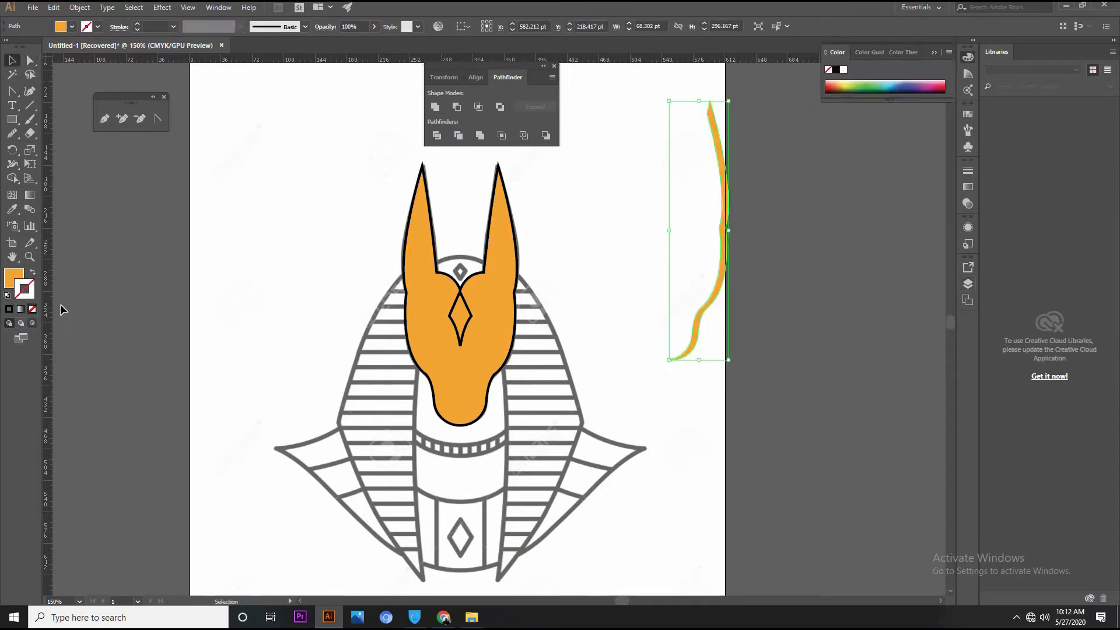
pyautogui.moveTo(718, 249); pyautogui.dragTo(514, 317)
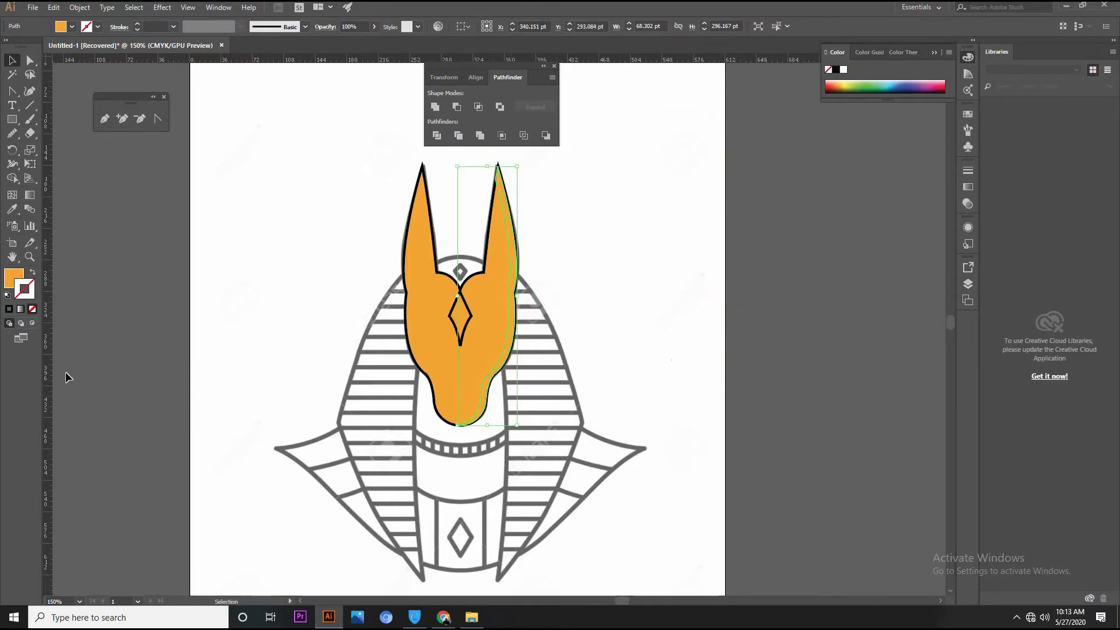
# Fill the right-edge sliver with light orange F7C97F
pyautogui.click(13, 281)
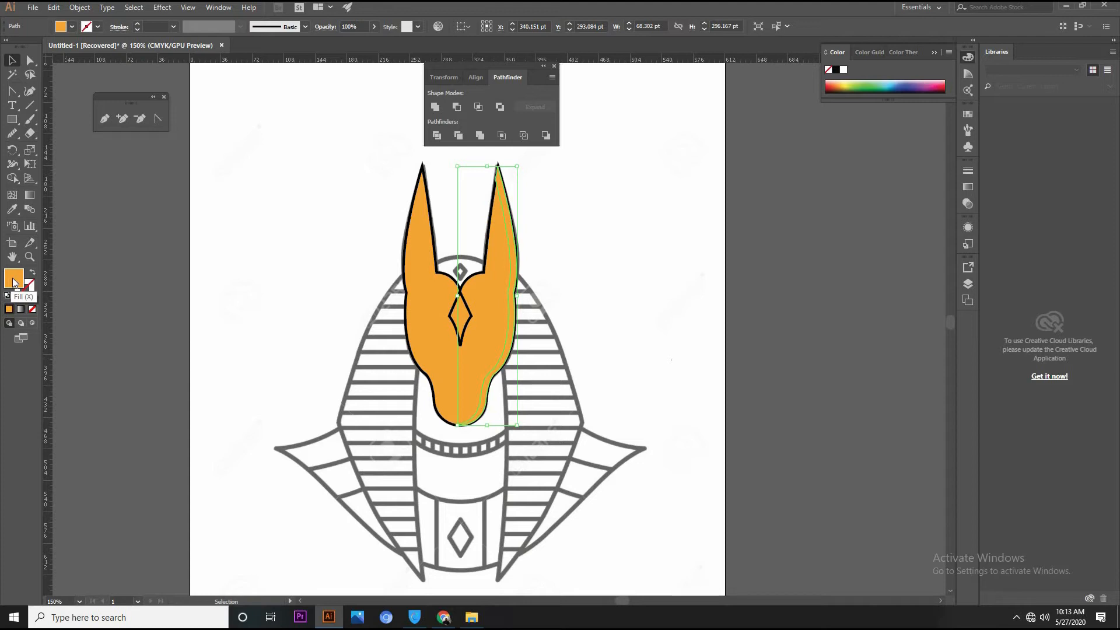
pyautogui.doubleClick(13, 282)
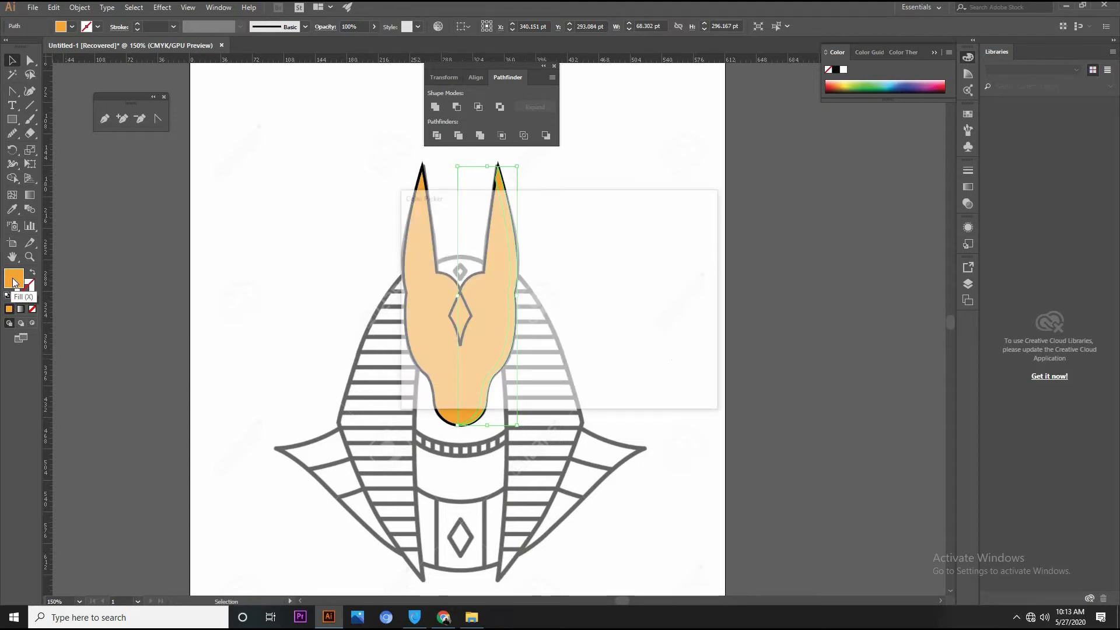
pyautogui.click(481, 234)
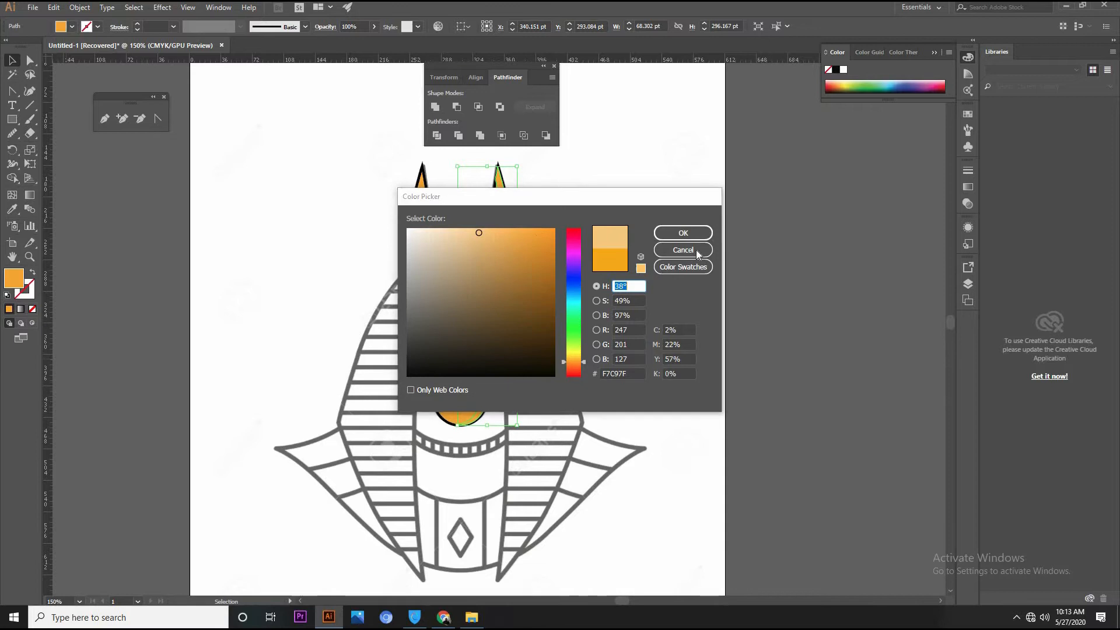
pyautogui.click(679, 233)
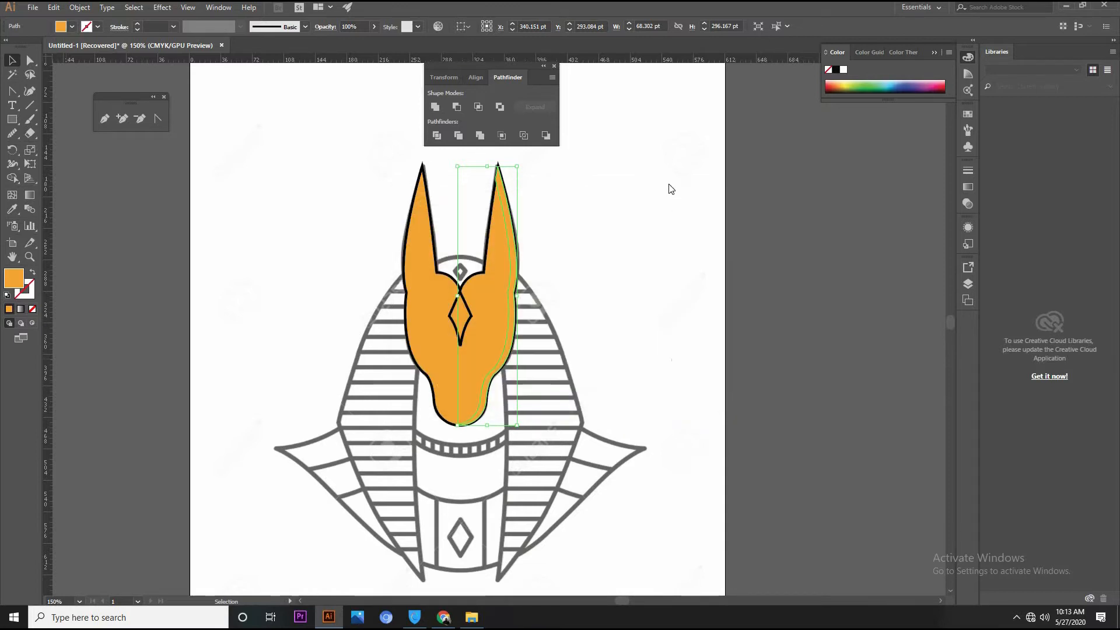
pyautogui.click(668, 182)
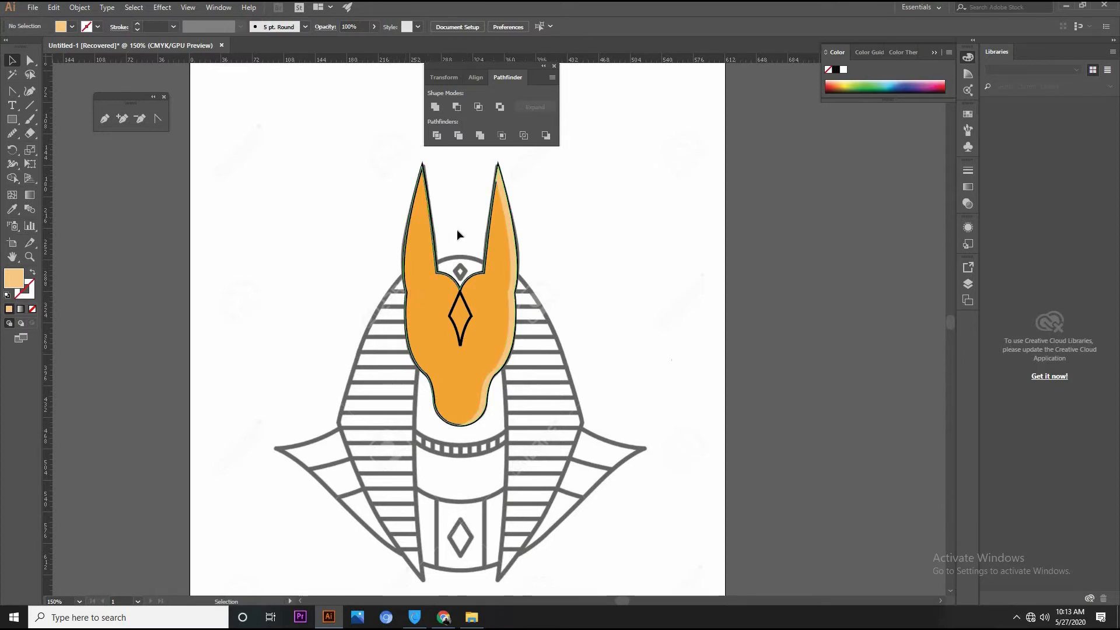
# Make two more overlapping head copies beside the artwork, the front one offset down and left, and subtract it with Minus Front
pyautogui.moveTo(425, 275); pyautogui.dragTo(677, 270)
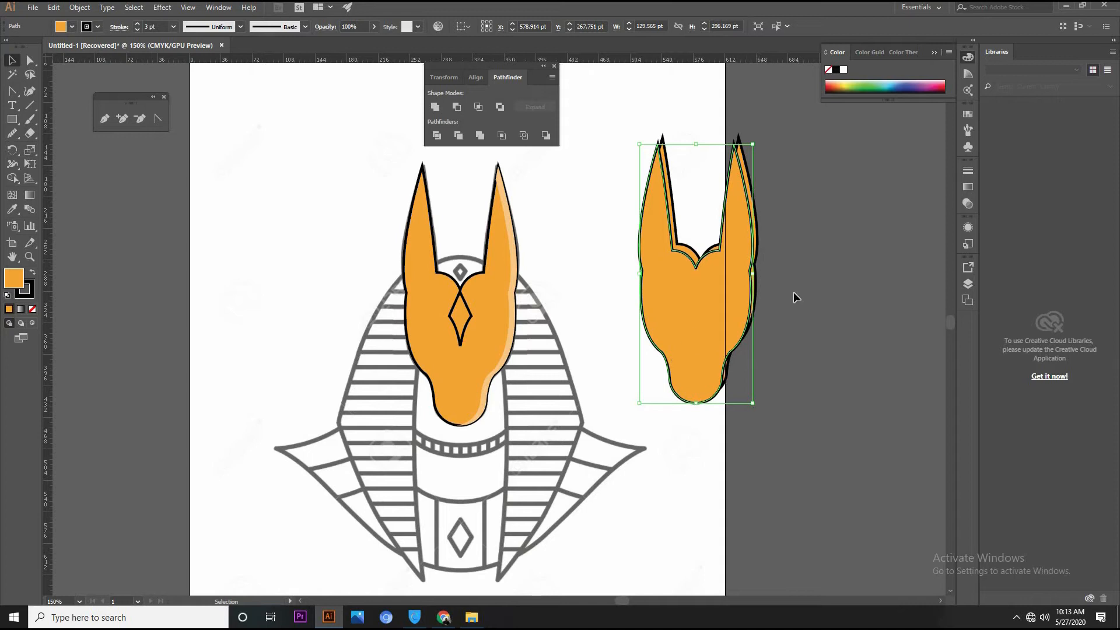
pyautogui.keyDown('shift'); pyautogui.click(755, 236); pyautogui.keyUp('shift')
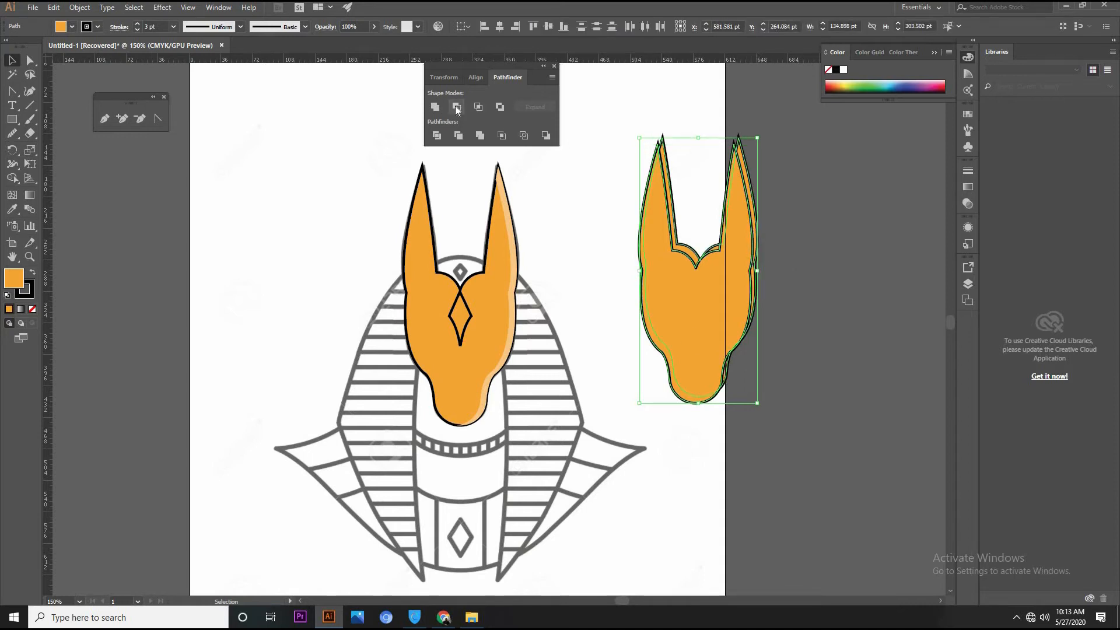
pyautogui.click(456, 107)
# Delete the right-hand slivers and the small forehead piece, keeping only the left ear's inner-edge sliver
pyautogui.click(30, 59)
pyautogui.click(756, 210)
pyautogui.press('Delete')
pyautogui.click(725, 376)
pyautogui.press('Delete')
pyautogui.click(11, 60)
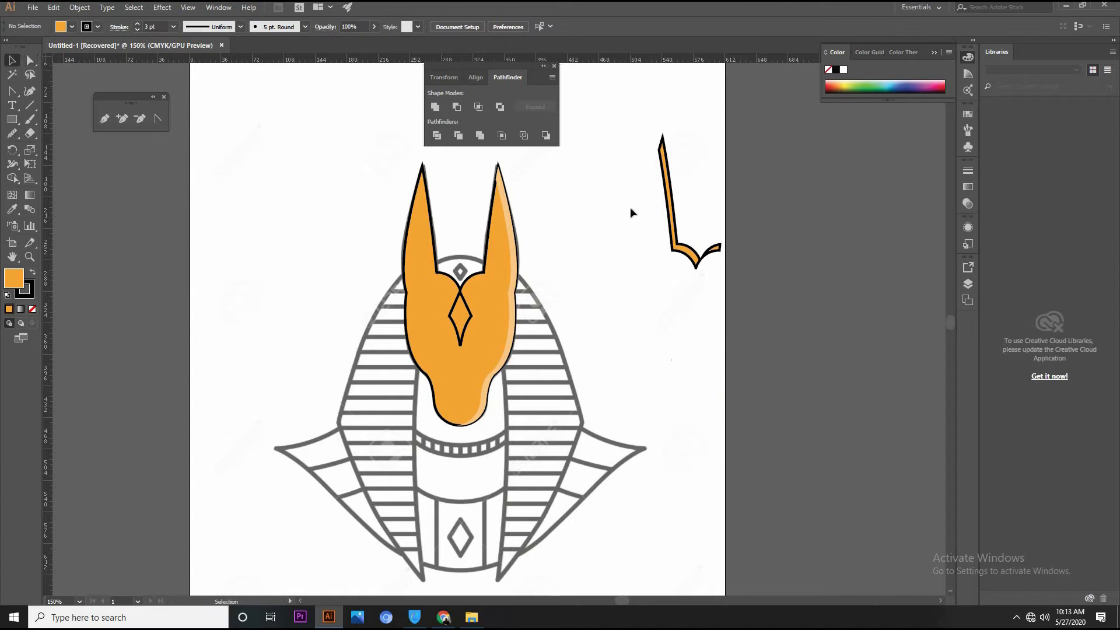
pyautogui.click(679, 244)
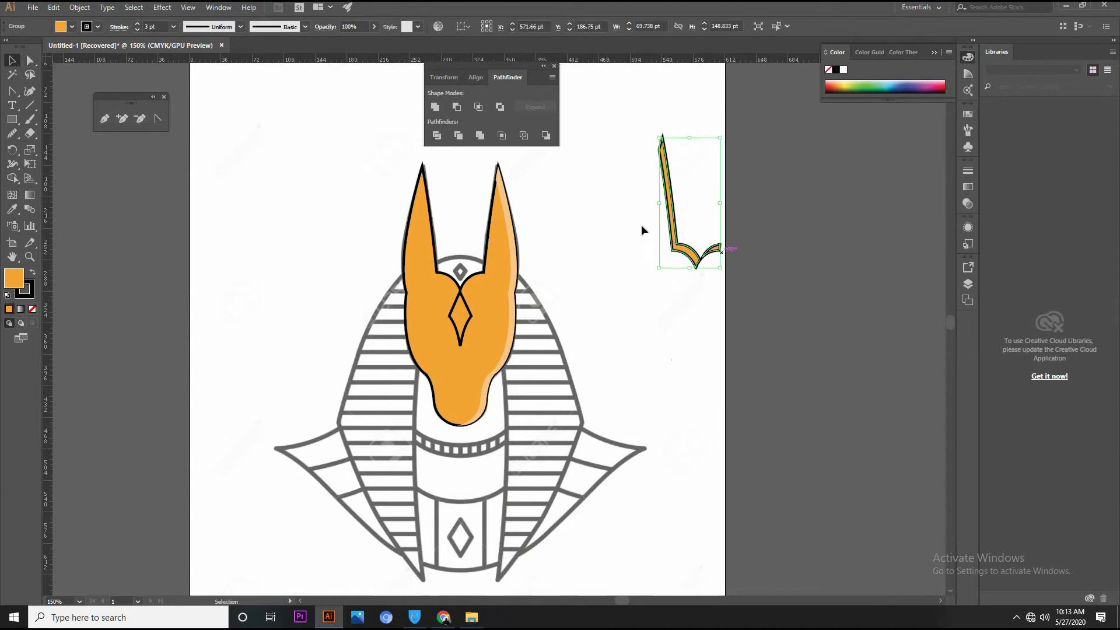
pyautogui.click(29, 61)
pyautogui.click(720, 248)
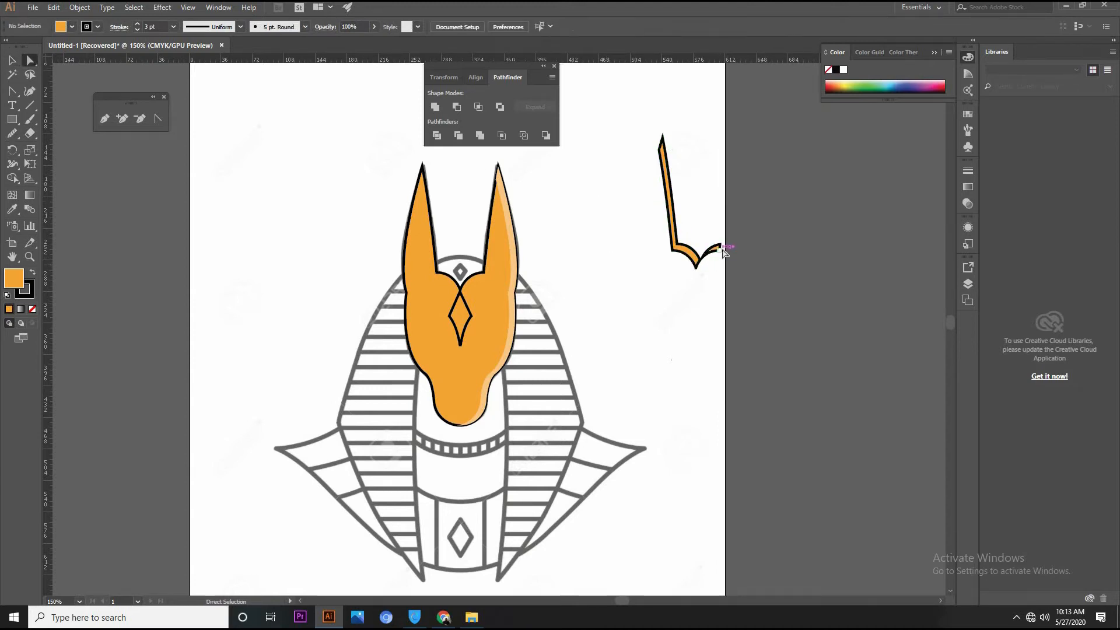
pyautogui.press('Delete')
pyautogui.click(12, 60)
# Fit the remaining sliver along the left ear's inner edge and copy the right highlight's light orange, strokeless appearance onto it
pyautogui.moveTo(672, 222)
pyautogui.mouseDown()
pyautogui.moveTo(362, 244)
pyautogui.moveTo(443, 256)
pyautogui.moveTo(431, 250)
pyautogui.mouseUp()
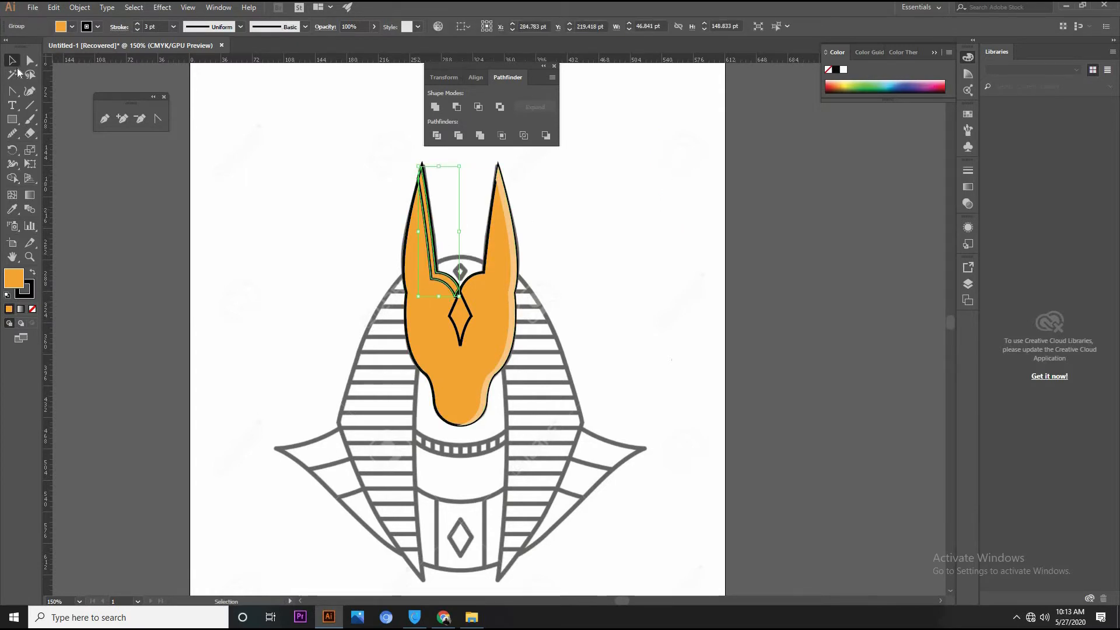
pyautogui.click(12, 209)
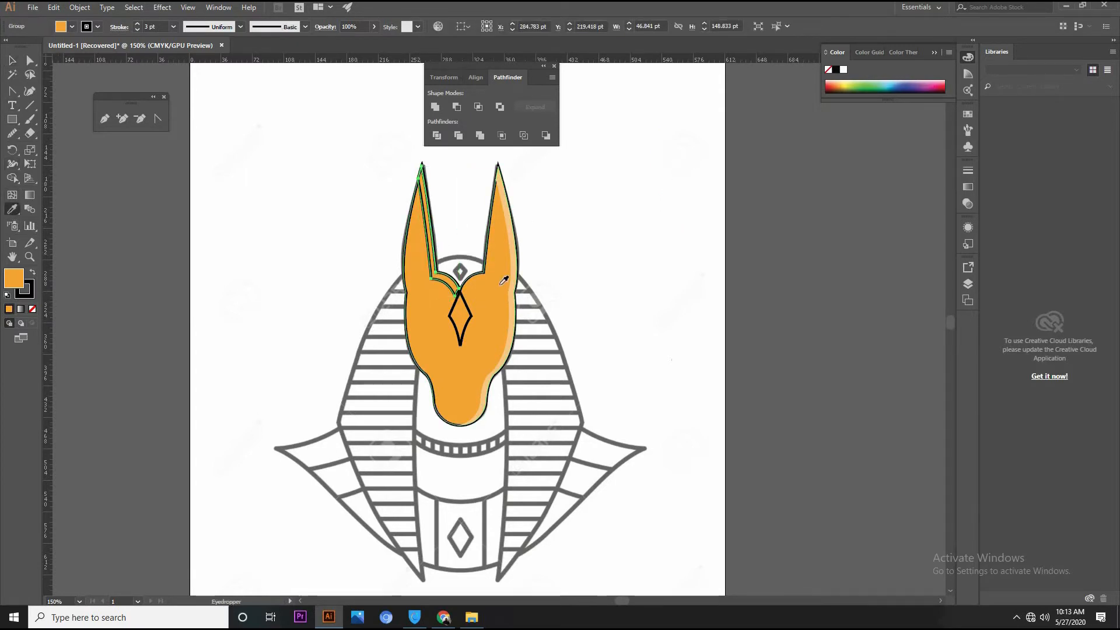
pyautogui.click(518, 270)
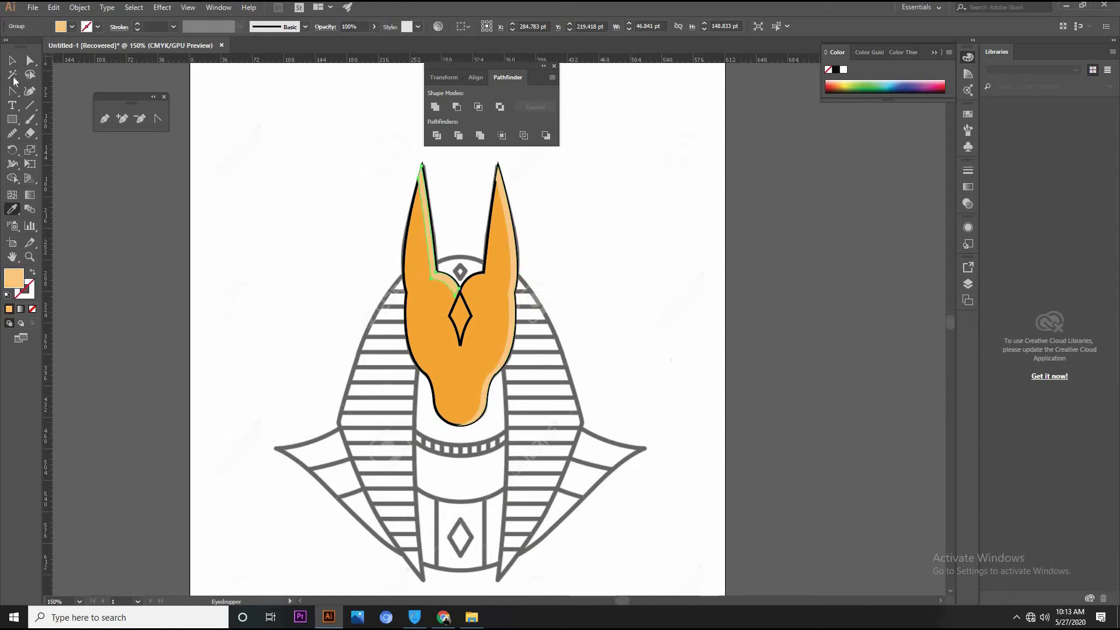
pyautogui.click(11, 60)
pyautogui.click(668, 202)
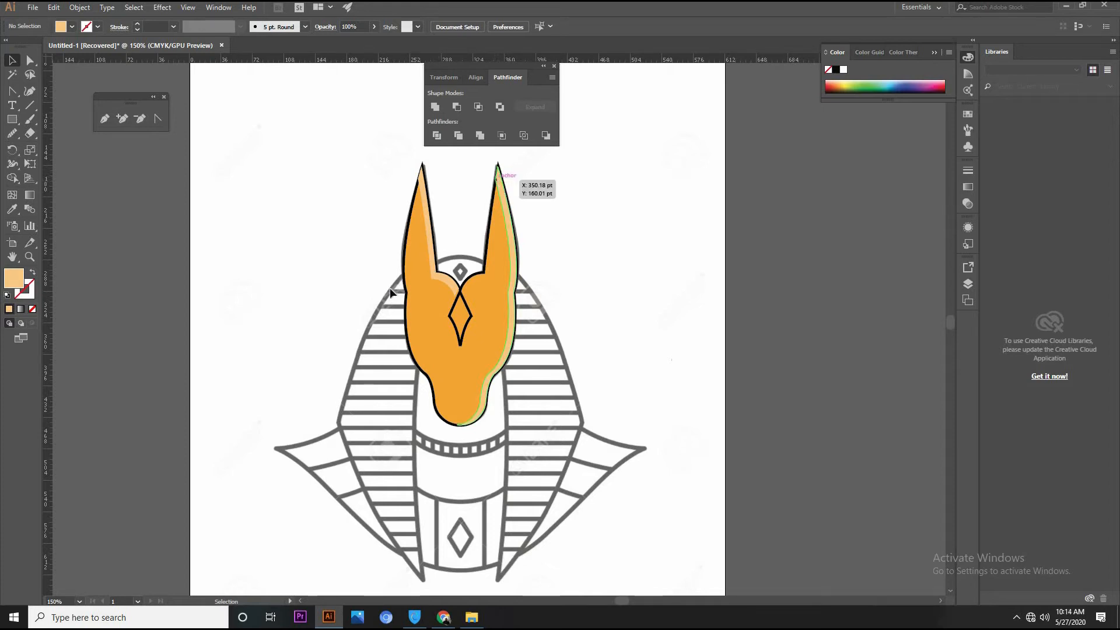
# Bring the main head shape in front of the two highlights and remove its fill, leaving only the black outline
pyautogui.click(407, 236)
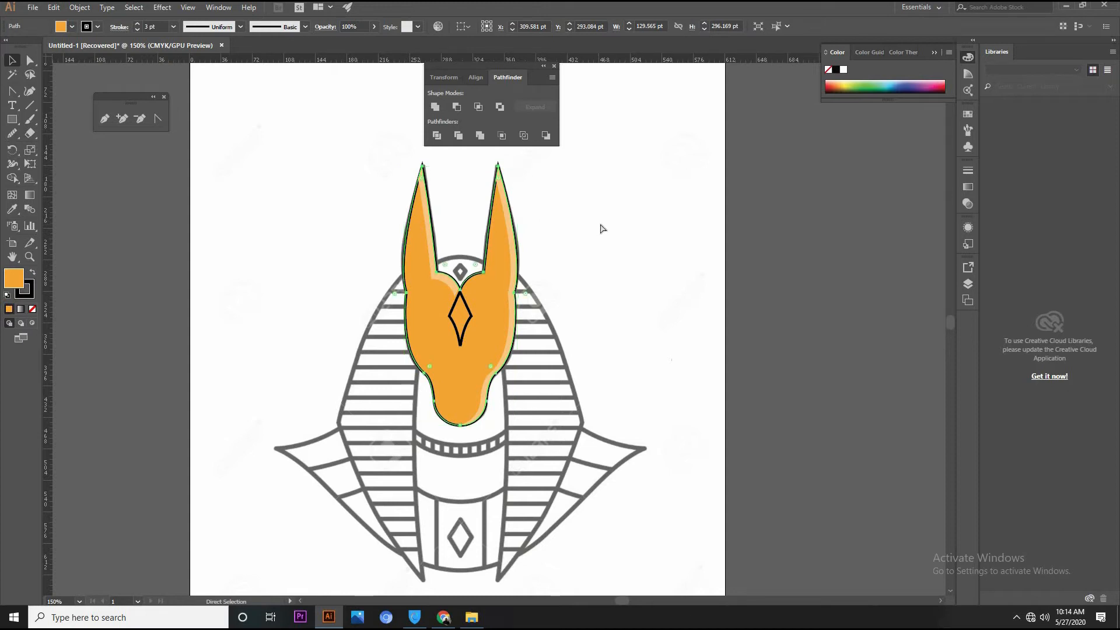
pyautogui.hotkey('ctrl', ']')
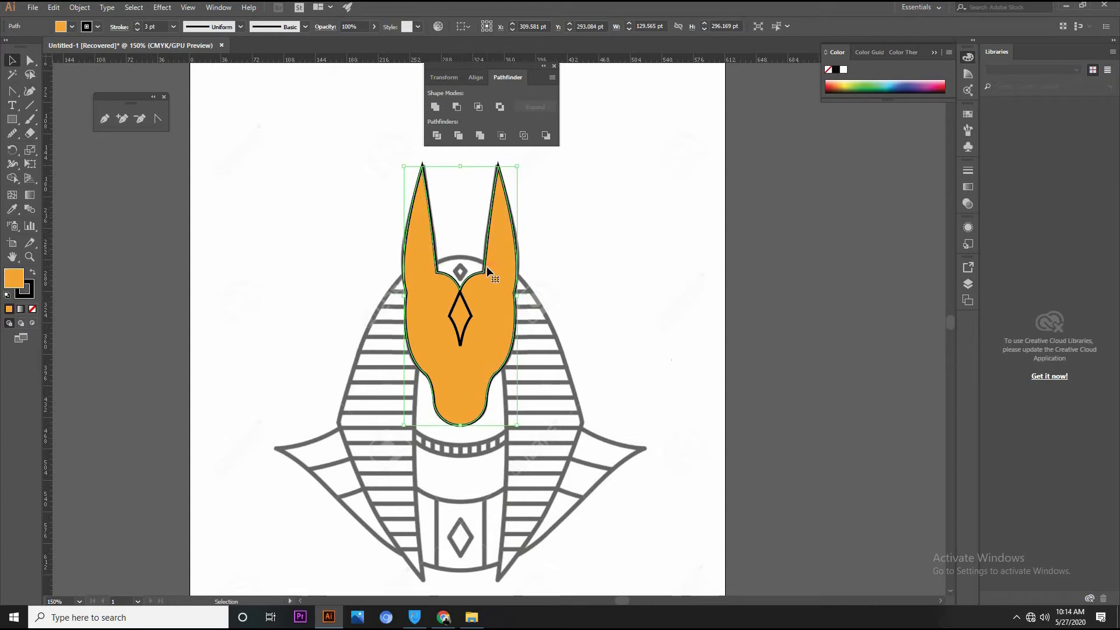
pyautogui.click(33, 309)
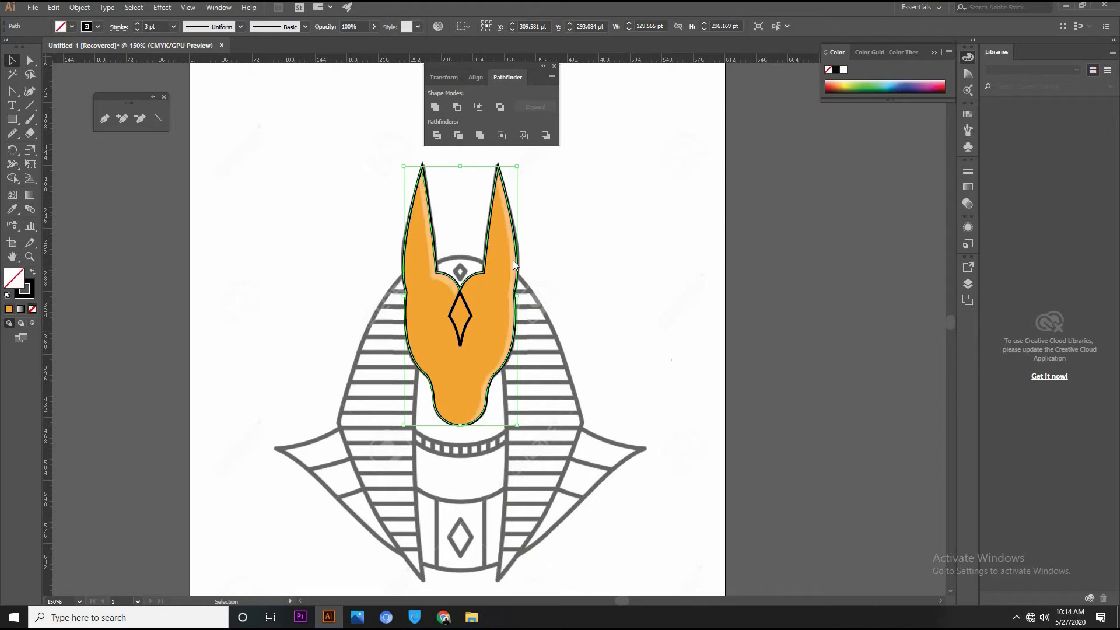
pyautogui.click(583, 205)
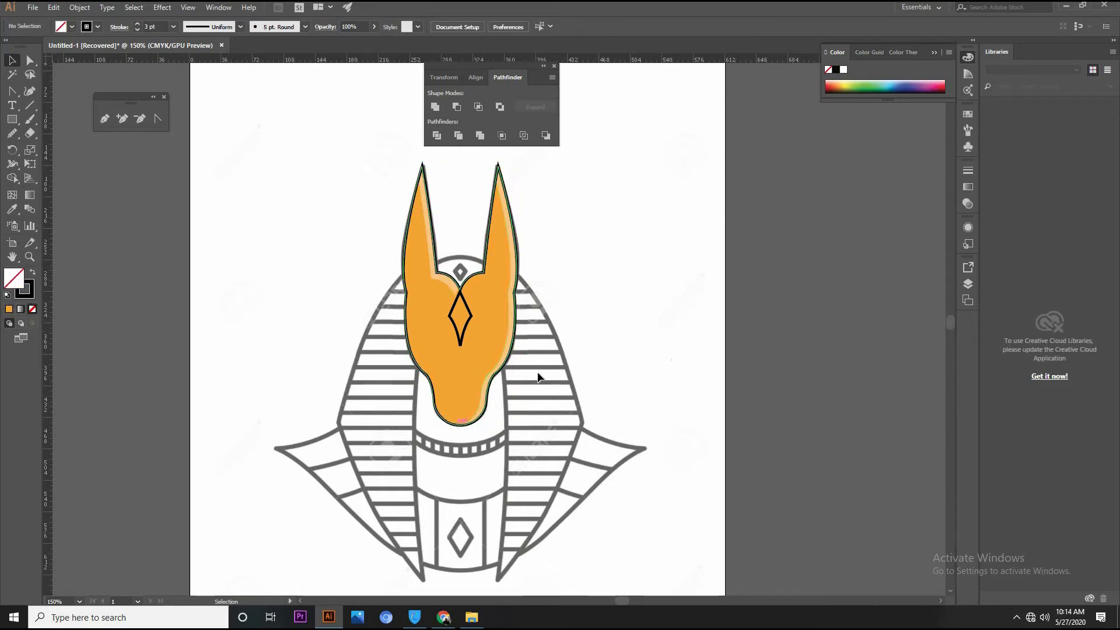
# Set the head outline's stroke to 4 pt and apply the lens-shaped variable width profile that tapers at both ends
pyautogui.click(428, 379)
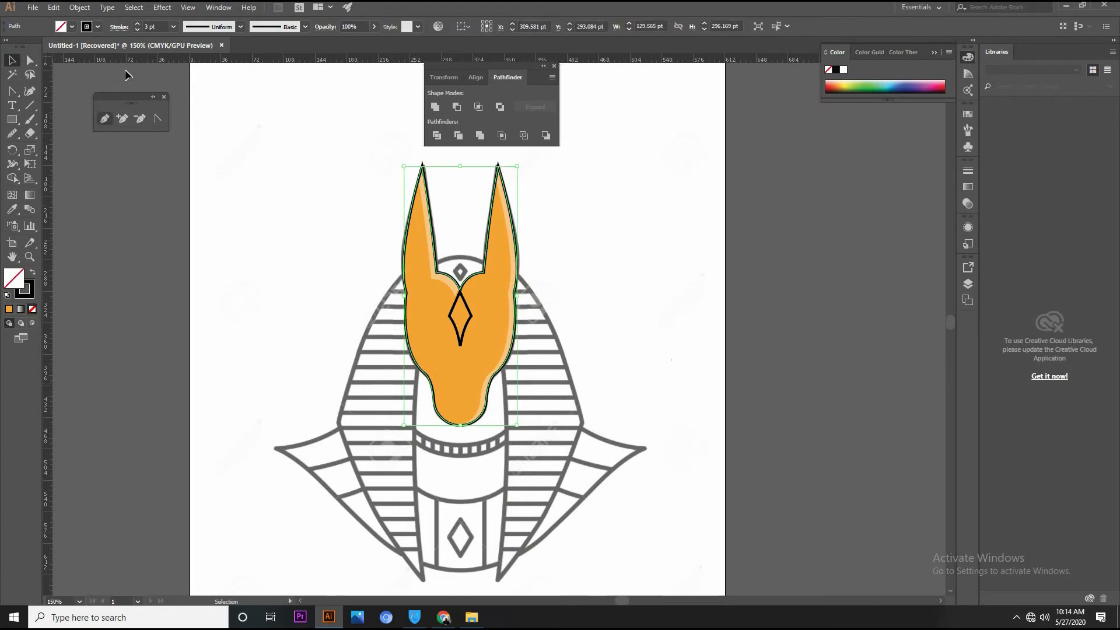
pyautogui.click(138, 24)
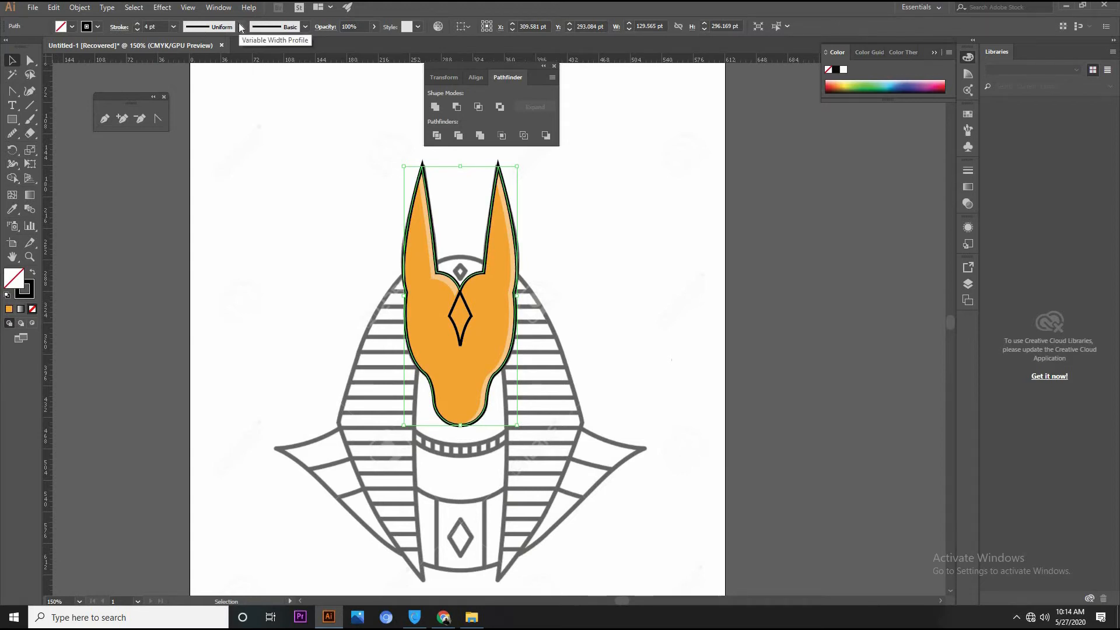
pyautogui.click(240, 26)
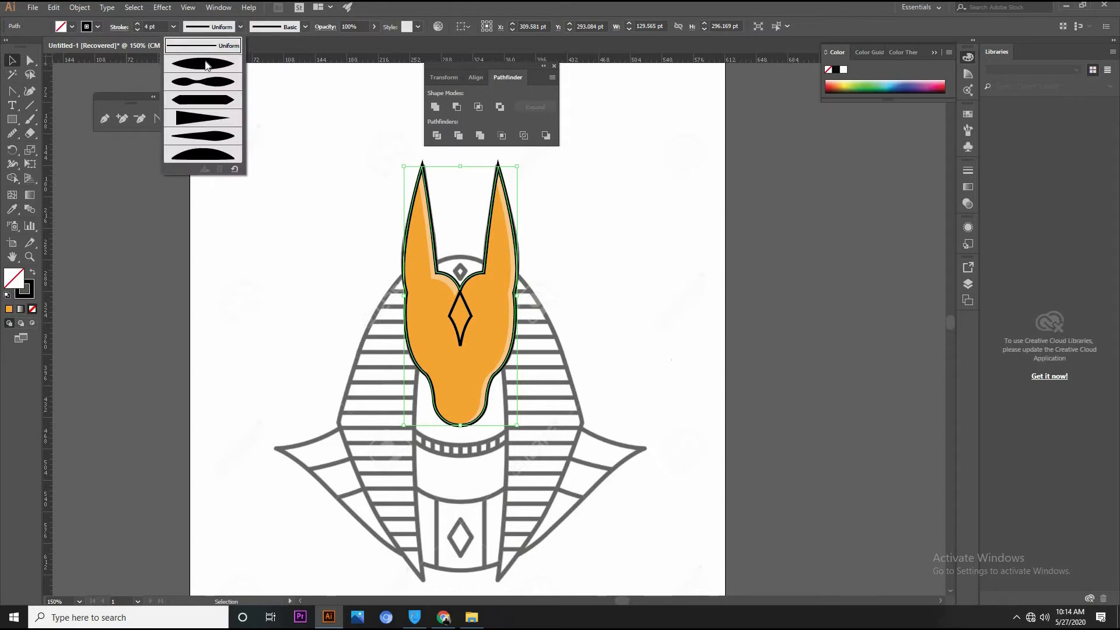
pyautogui.click(205, 64)
pyautogui.click(637, 251)
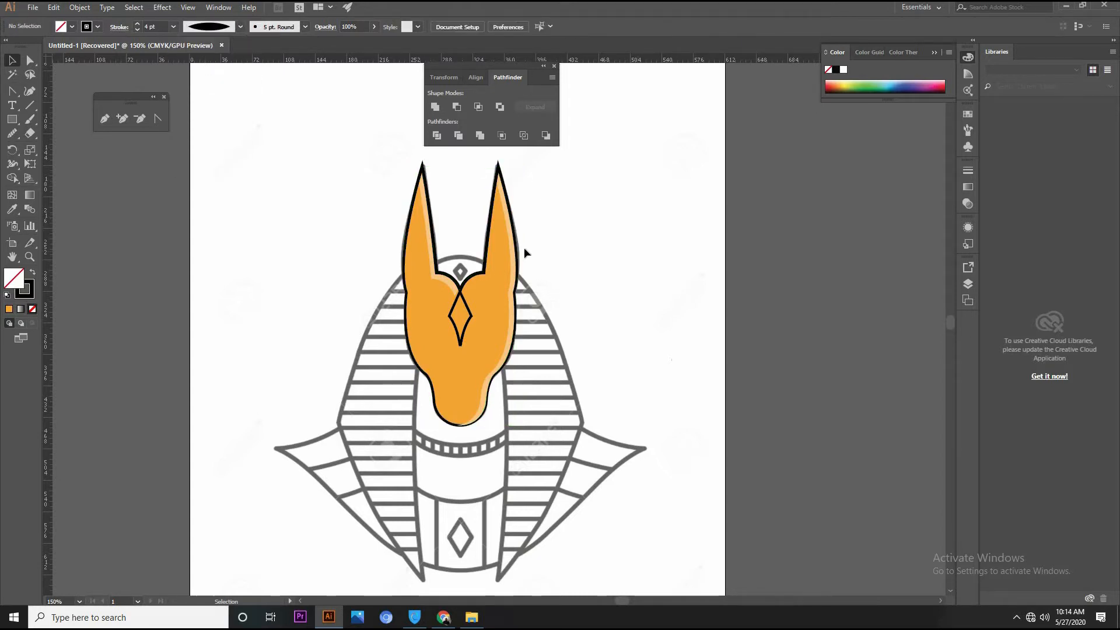
# Remove the black stroke from the filled orange head shape, keeping only its orange fill
pyautogui.click(422, 343)
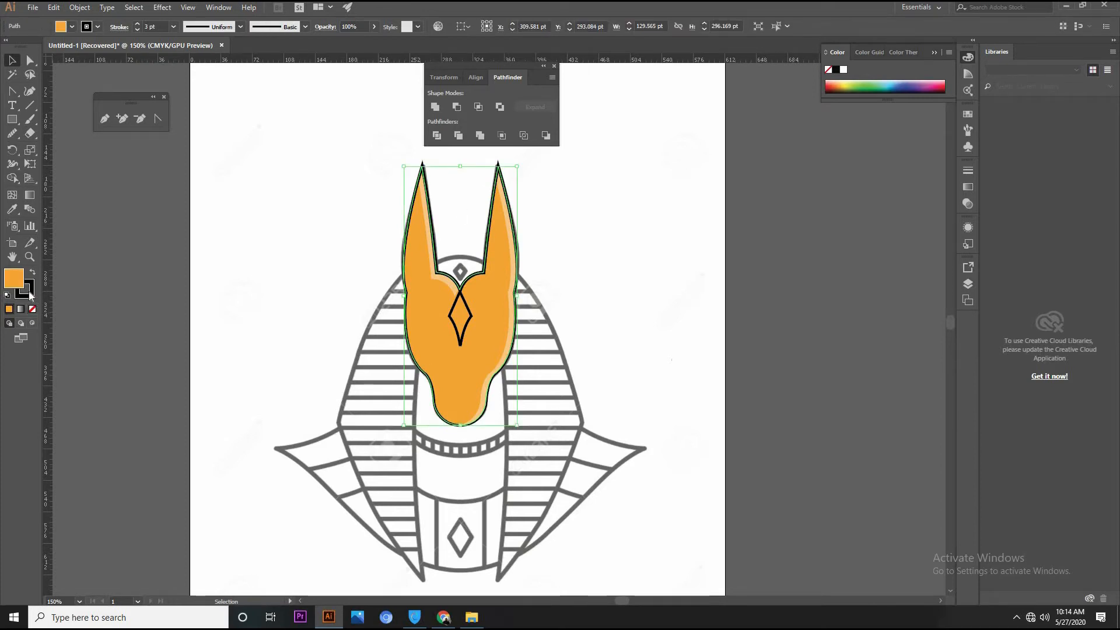
pyautogui.click(286, 235)
pyautogui.click(419, 304)
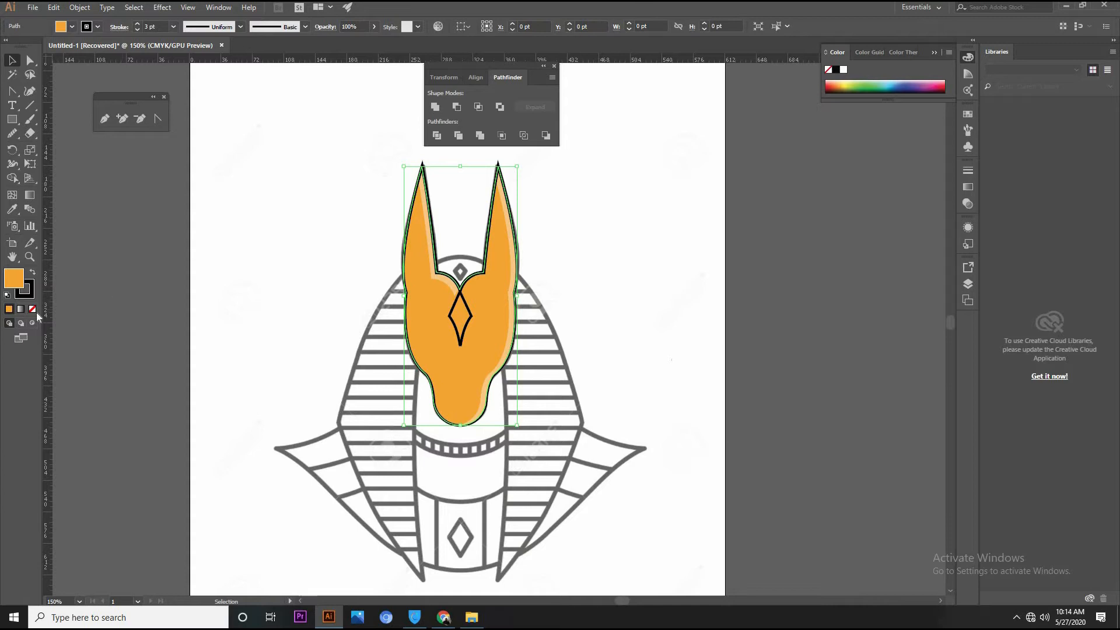
pyautogui.click(304, 280)
pyautogui.click(428, 323)
pyautogui.click(29, 296)
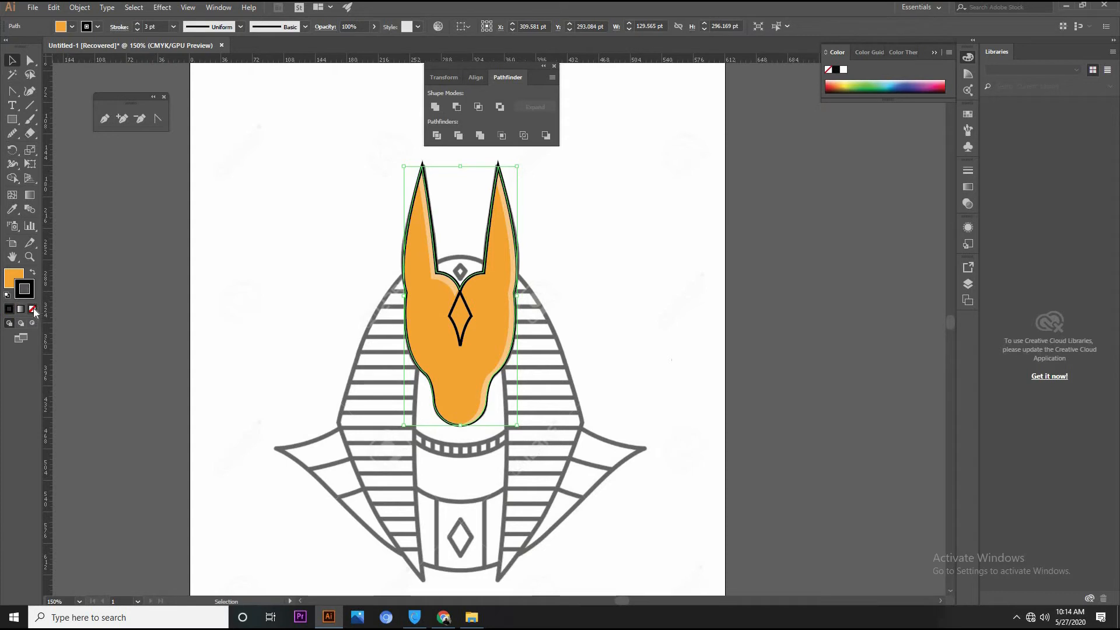
pyautogui.click(34, 308)
pyautogui.click(233, 300)
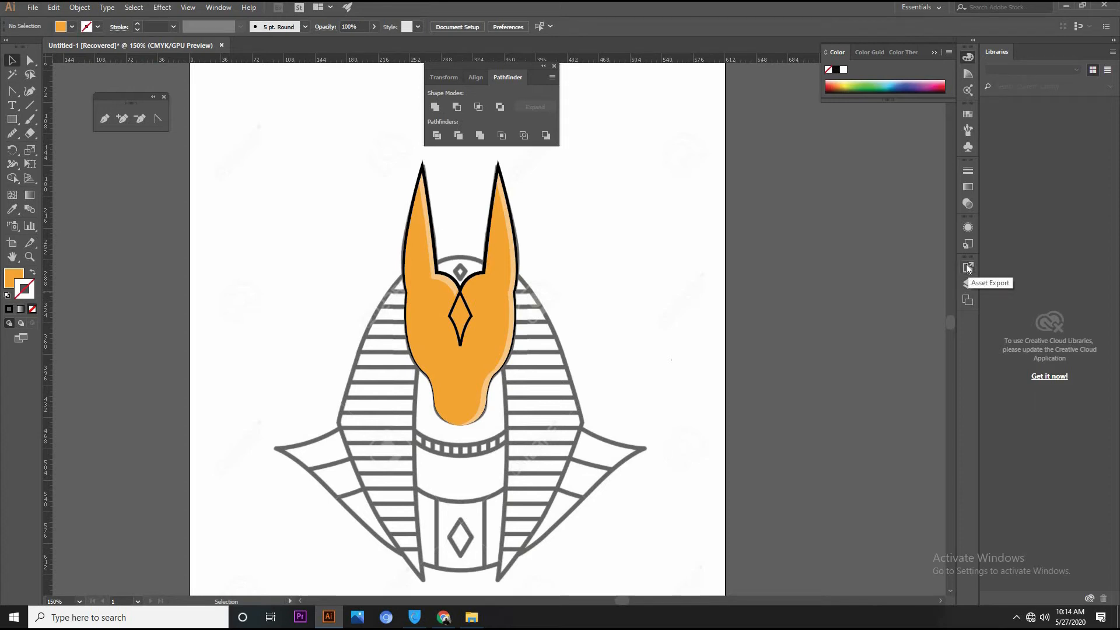
# Fill the forehead diamond with dark crimson, keeping its black stroke
pyautogui.click(467, 323)
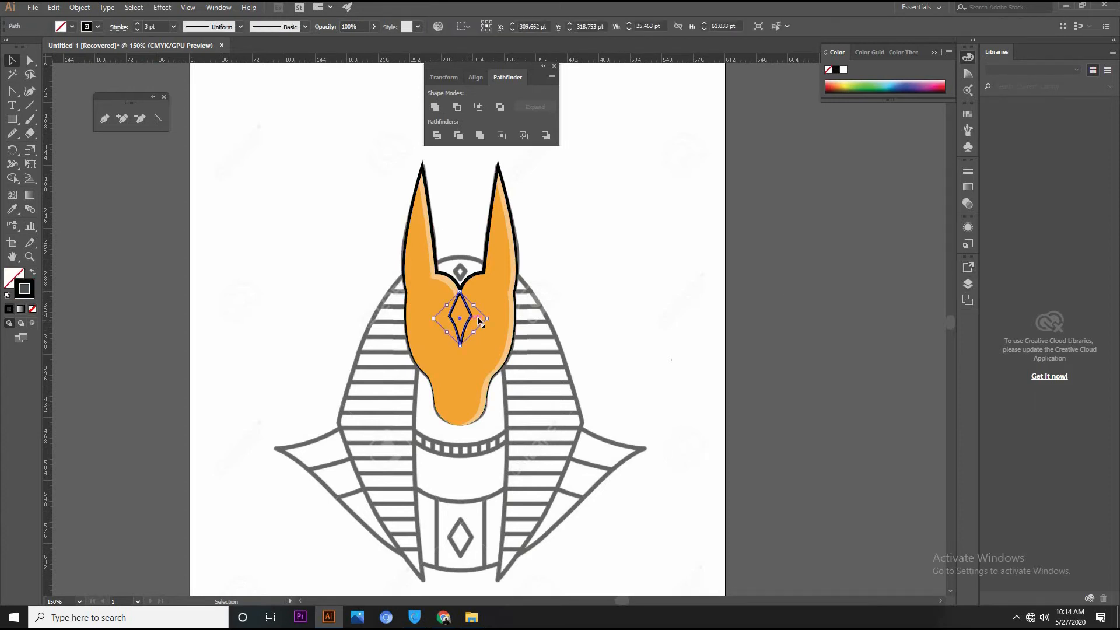
pyautogui.click(928, 83)
pyautogui.hotkey('ctrl', 'z')
pyautogui.click(14, 273)
pyautogui.press('v')
pyautogui.click(940, 86)
pyautogui.click(760, 249)
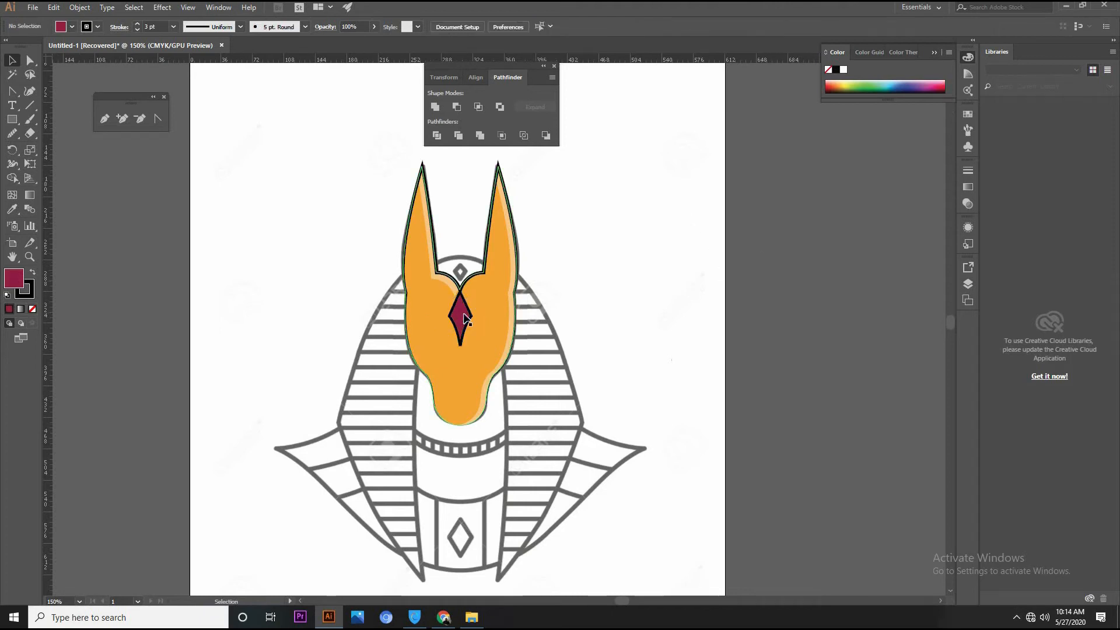
# Duplicate the crimson diamond beside the head and subtract an offset copy from it, leaving a thin right-edge sliver
pyautogui.moveTo(465, 318); pyautogui.dragTo(627, 311)
pyautogui.moveTo(603, 275); pyautogui.dragTo(648, 335)
pyautogui.click(459, 107)
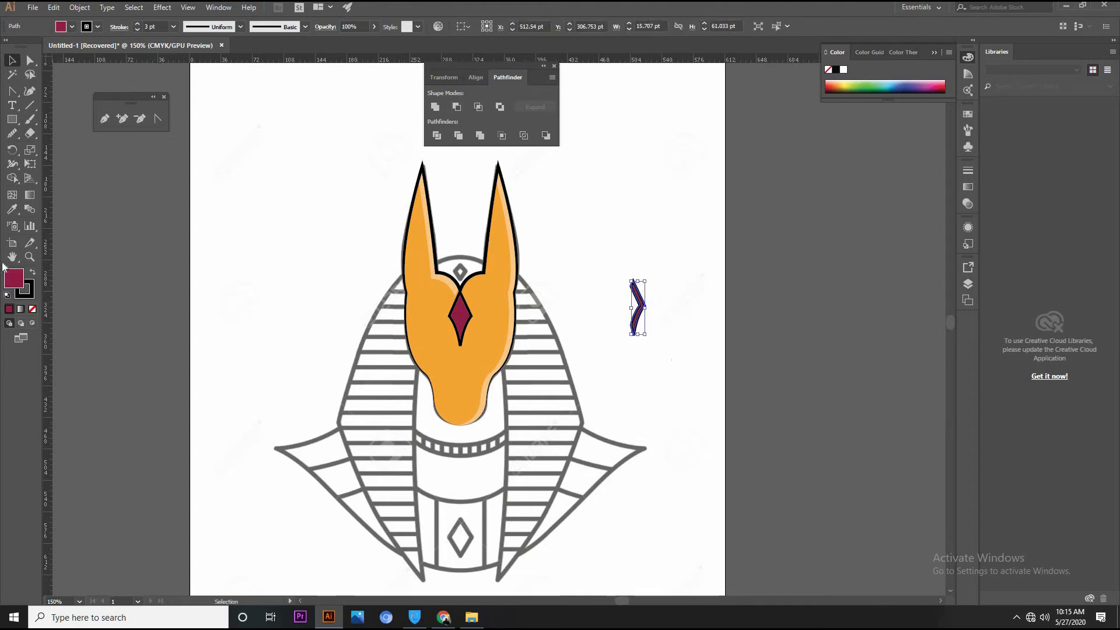
# Give the diamond sliver a light pink fill without stroke and fit it along the forehead diamond's right edge
pyautogui.click(24, 286)
pyautogui.press('/')
pyautogui.click(14, 278)
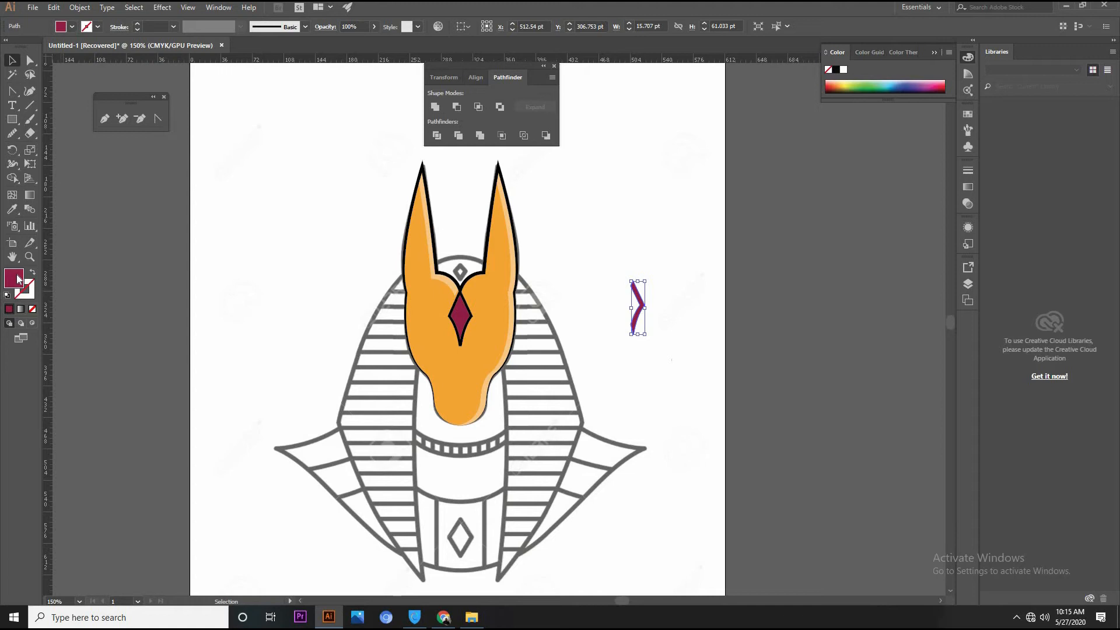
pyautogui.doubleClick(14, 278)
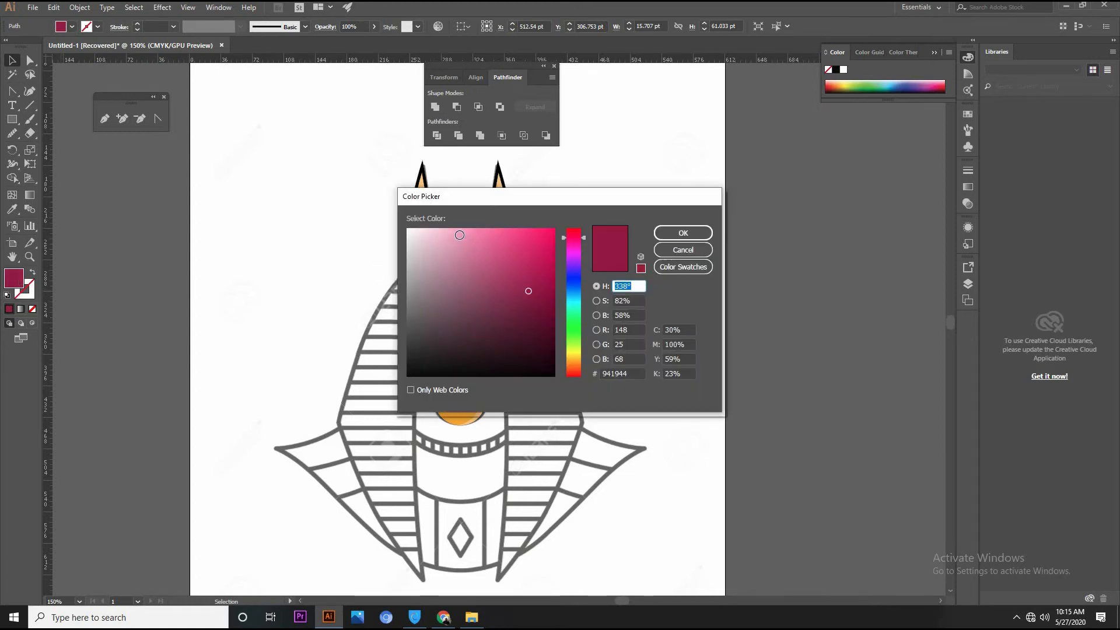
pyautogui.click(458, 236)
pyautogui.click(694, 238)
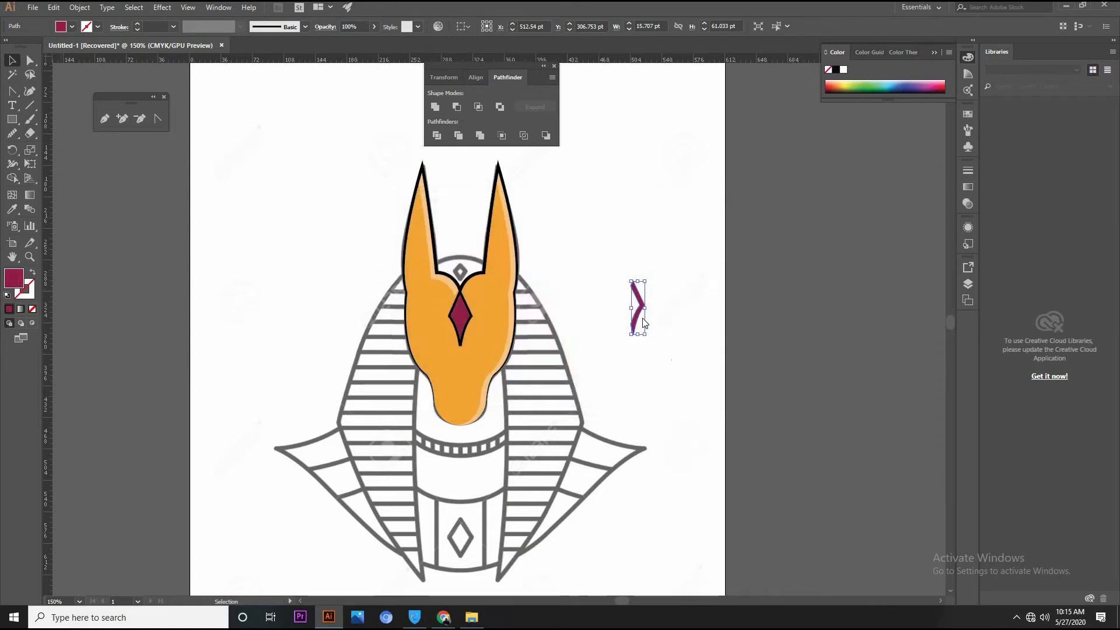
pyautogui.moveTo(640, 318); pyautogui.dragTo(465, 327)
pyautogui.click(623, 294)
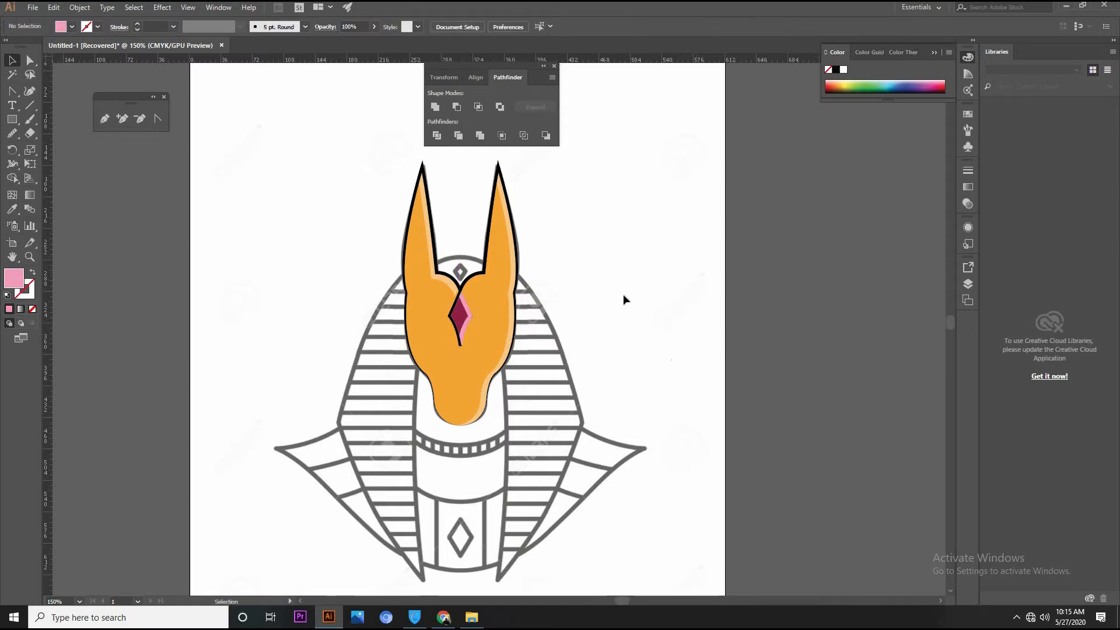
# Remove the stroke from the crimson diamond and place a black-outlined, unfilled copy in front of it and the pink sliver
pyautogui.click(461, 324)
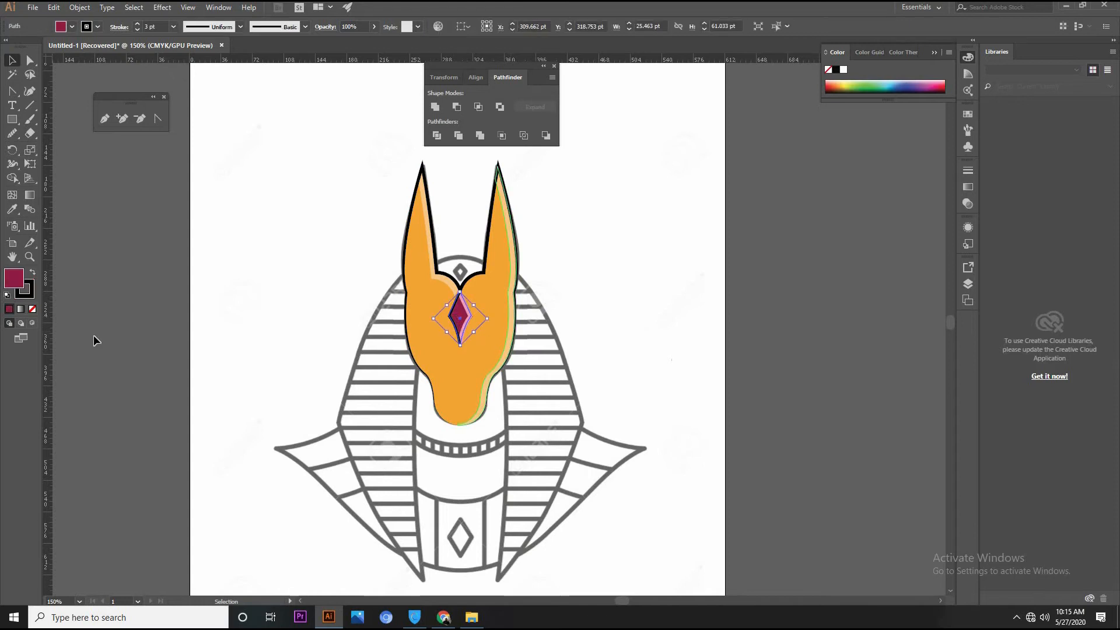
pyautogui.click(29, 294)
pyautogui.click(33, 309)
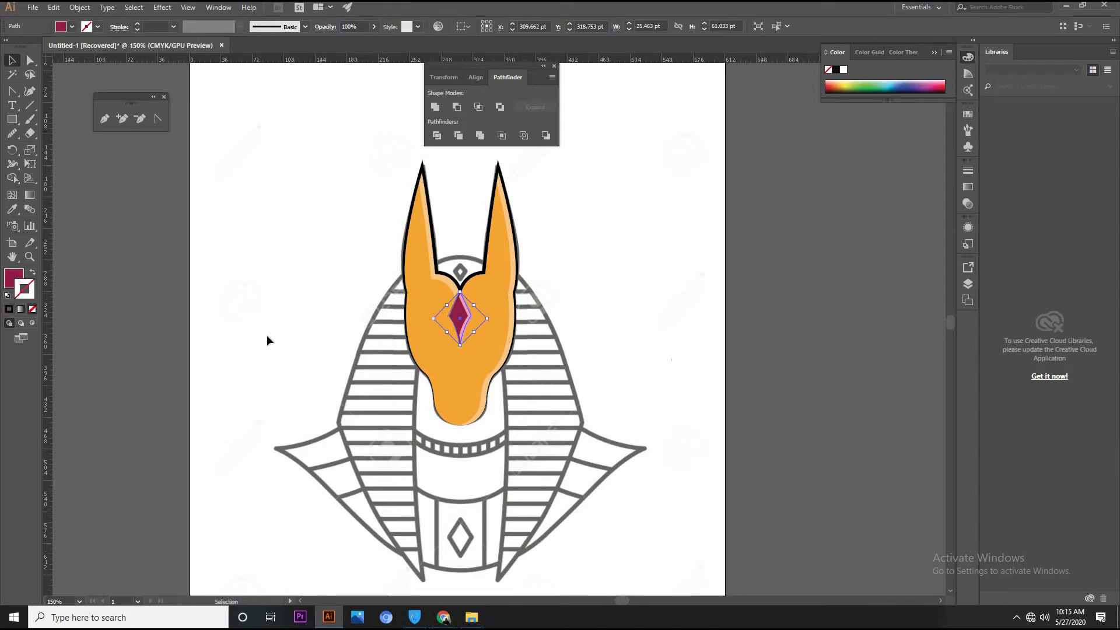
pyautogui.hotkey('ctrl', 'z')
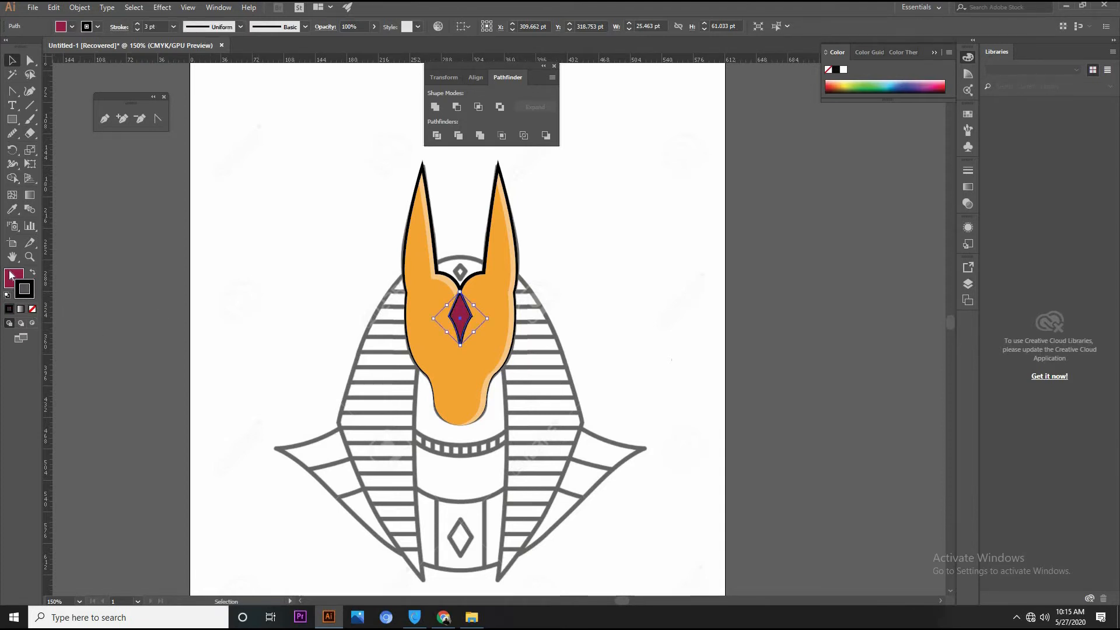
pyautogui.click(33, 310)
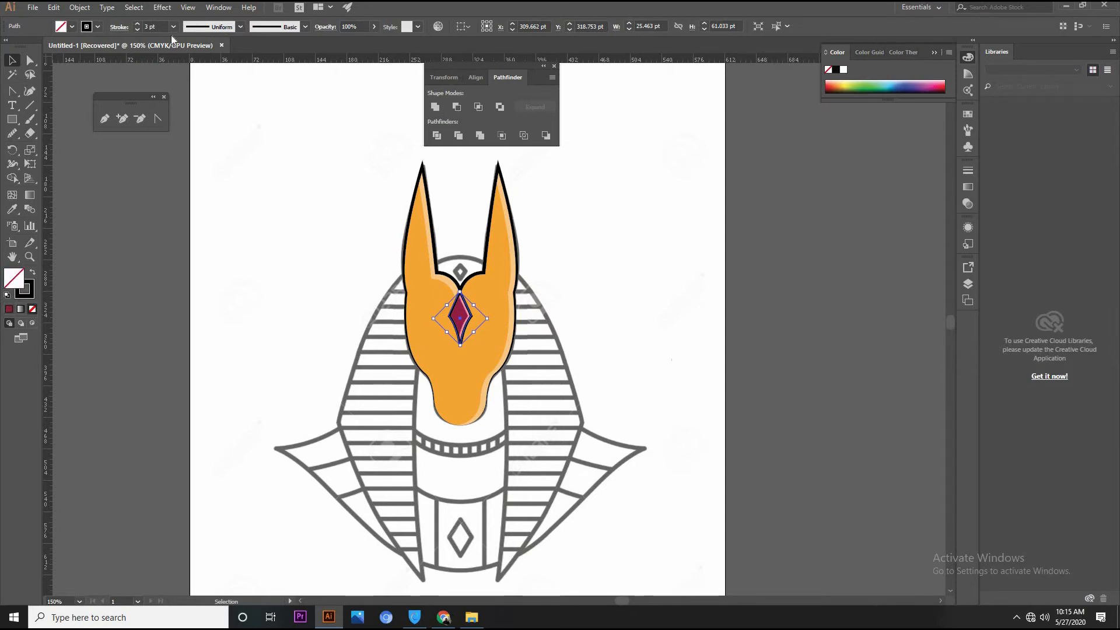
# Set the diamond outline's stroke to 4 pt and apply the lens-shaped variable width profile that tapers at both ends
pyautogui.click(138, 24)
pyautogui.click(241, 27)
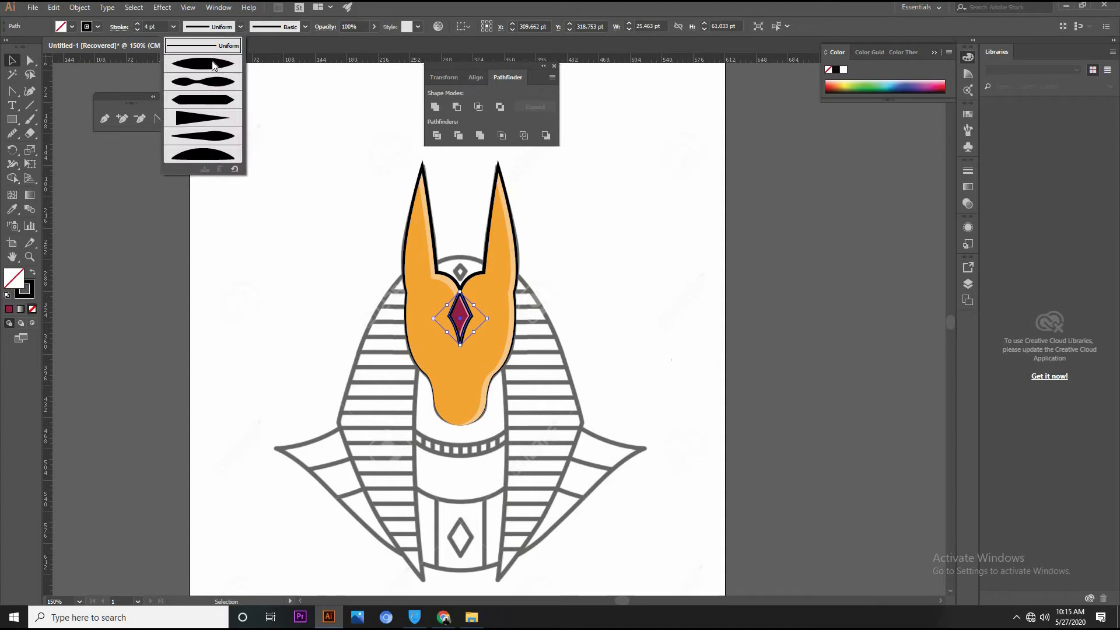
pyautogui.click(214, 66)
pyautogui.click(613, 289)
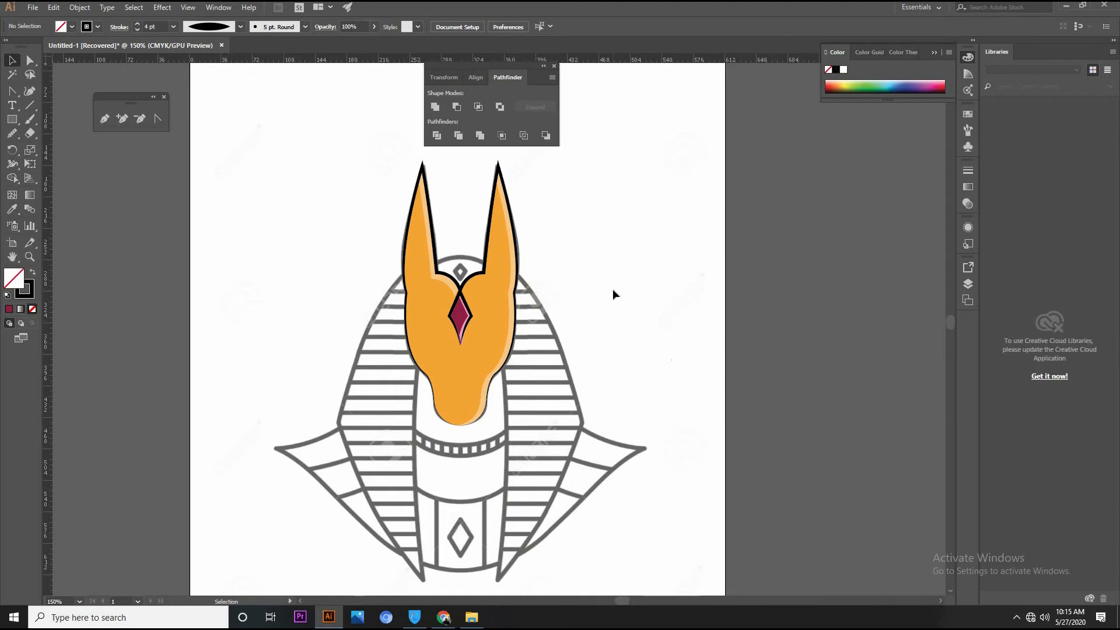
# Make Layer 2 the active layer and show its striped headdress artwork
pyautogui.click(968, 286)
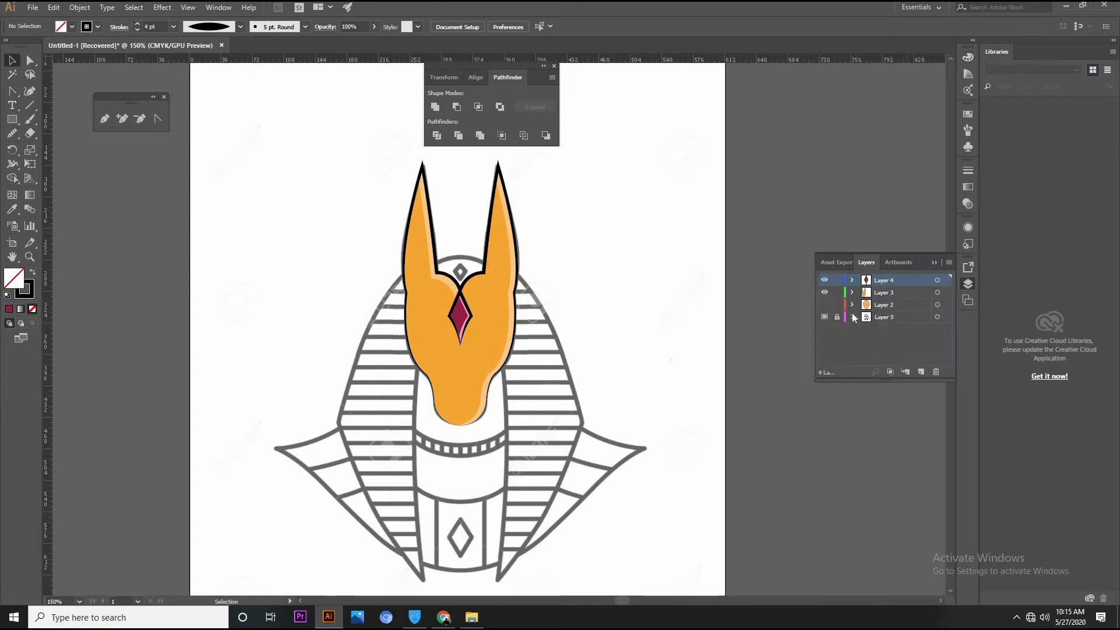
pyautogui.click(824, 304)
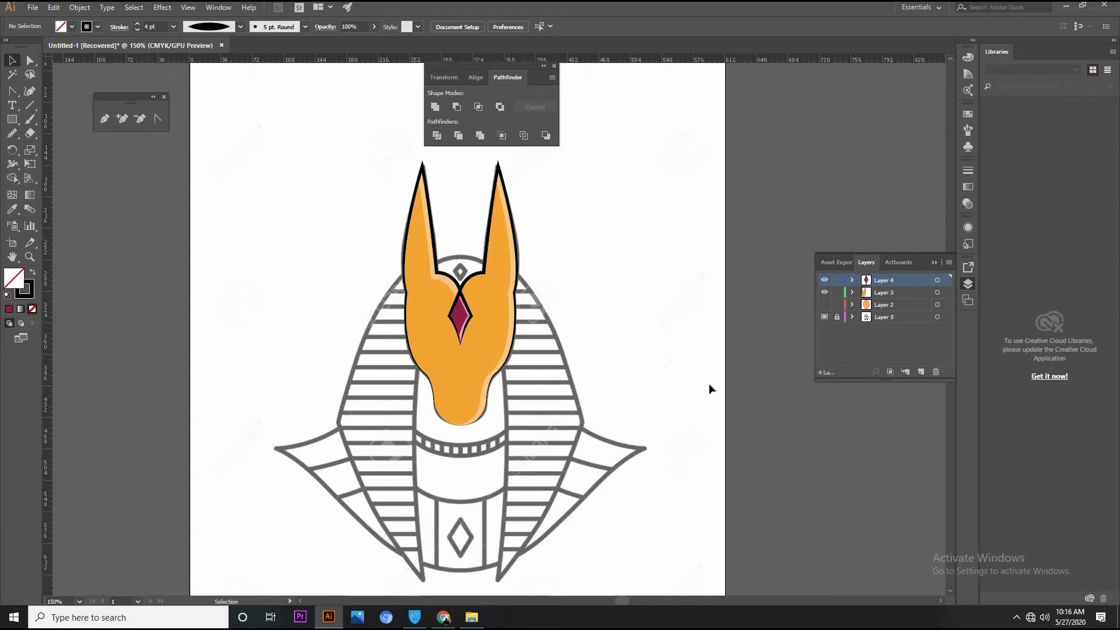
pyautogui.click(894, 306)
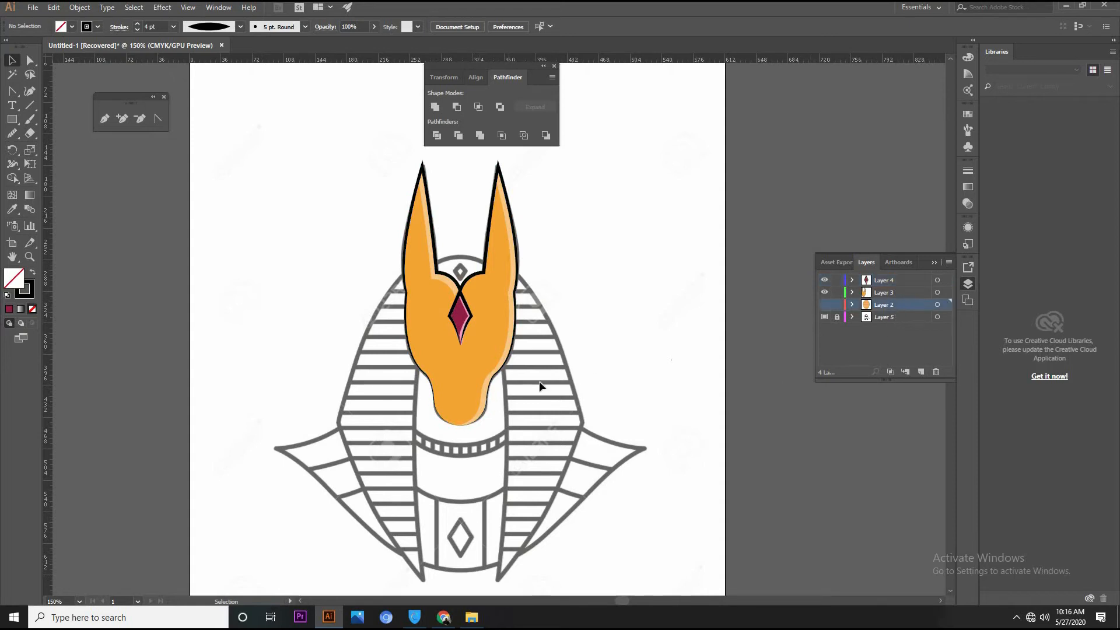
pyautogui.click(825, 306)
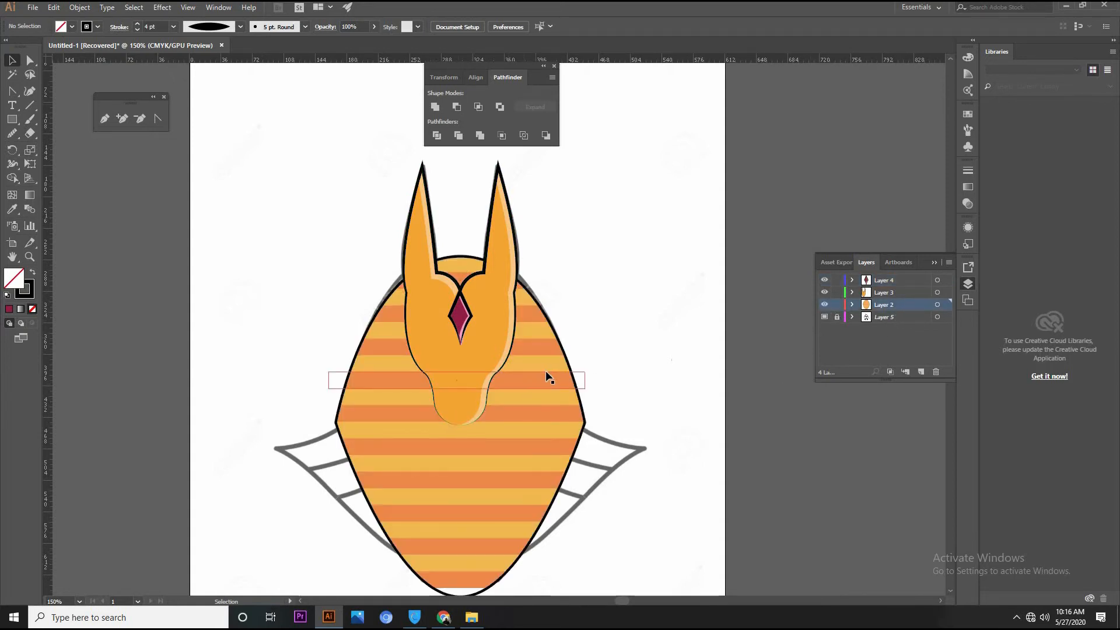
# Move the black headdress outline from Layer 2 to a new layer directly above, keeping its position, and hide Layer 2
pyautogui.click(569, 361)
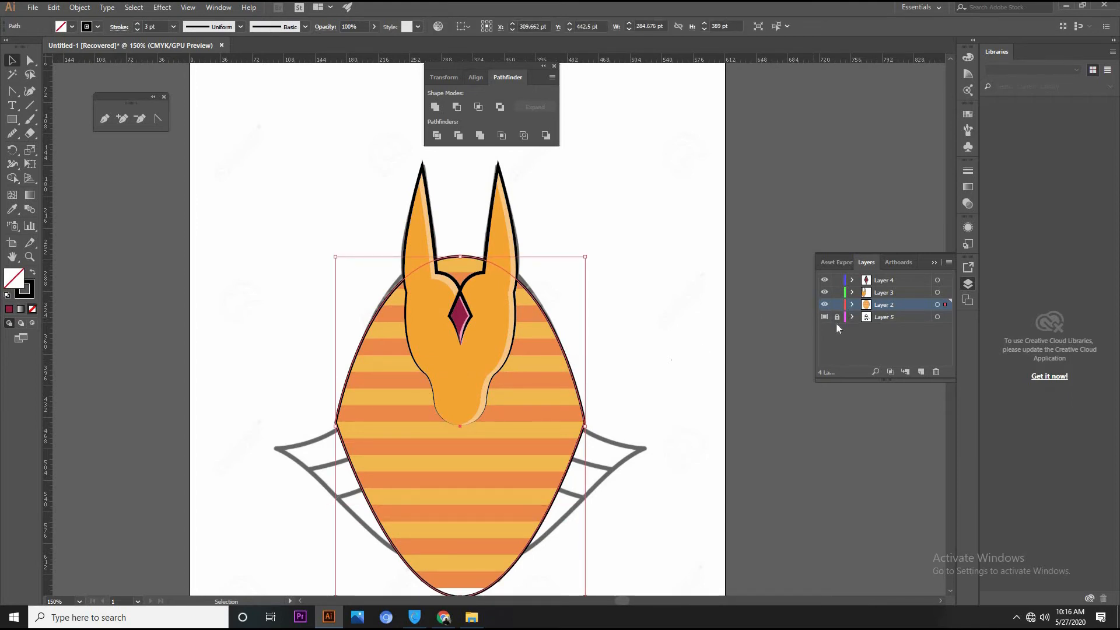
pyautogui.hotkey('ctrl', 'x')
pyautogui.click(921, 372)
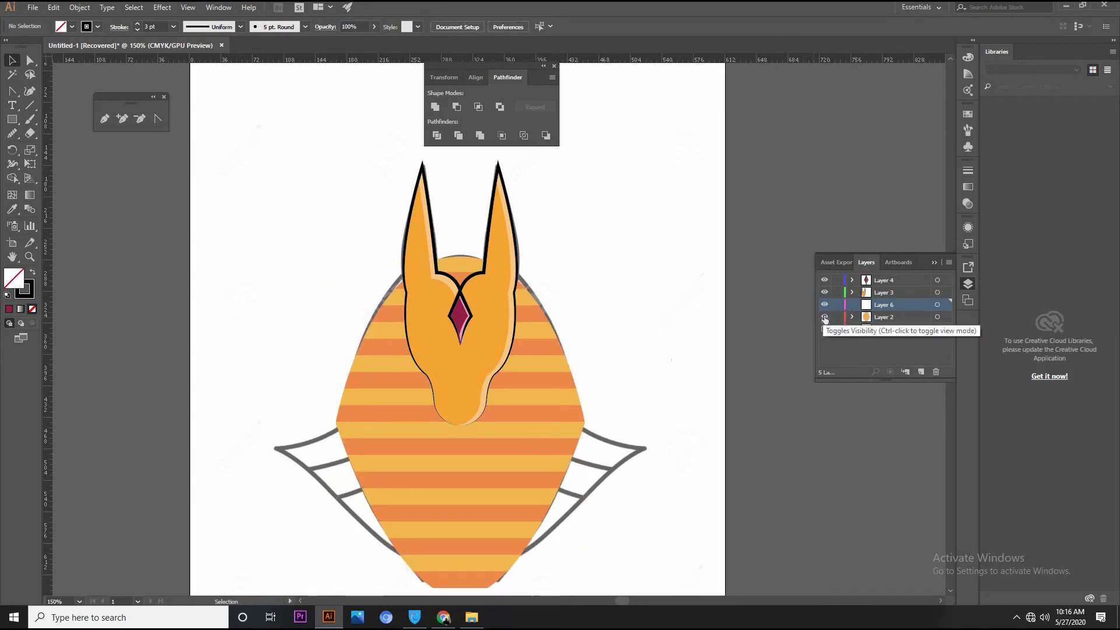
pyautogui.click(825, 317)
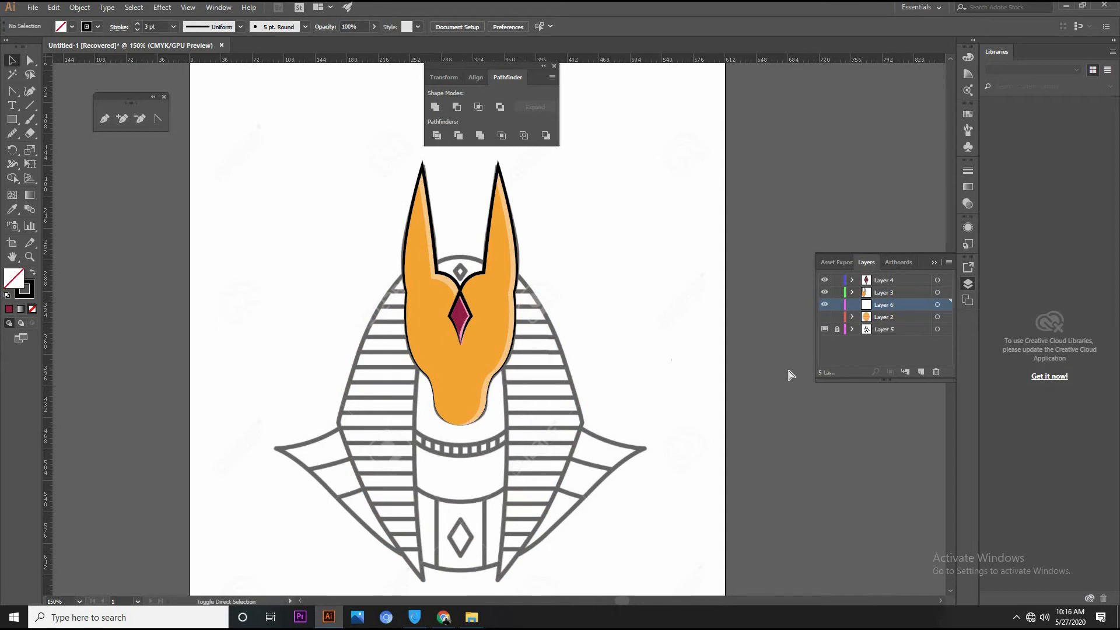
pyautogui.hotkey('ctrl', 'f')
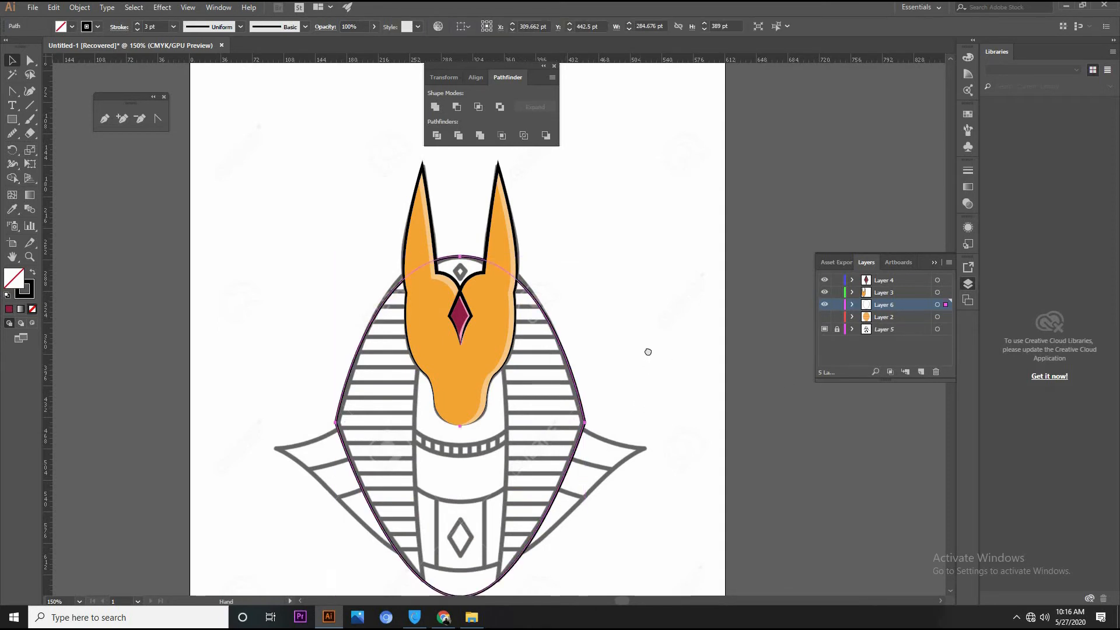
# Add anchor points at the headdress outline's two lower tips and delete the bottom anchor point to open the path between them
pyautogui.moveTo(549, 564); pyautogui.dragTo(558, 455)
pyautogui.moveTo(478, 495); pyautogui.dragTo(467, 532)
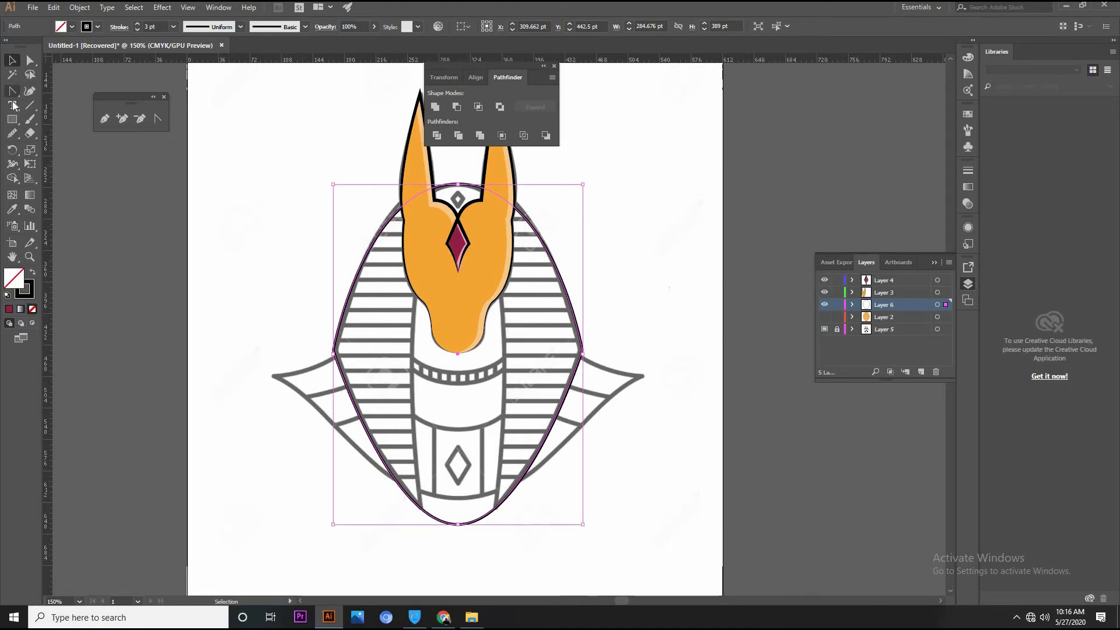
pyautogui.click(122, 118)
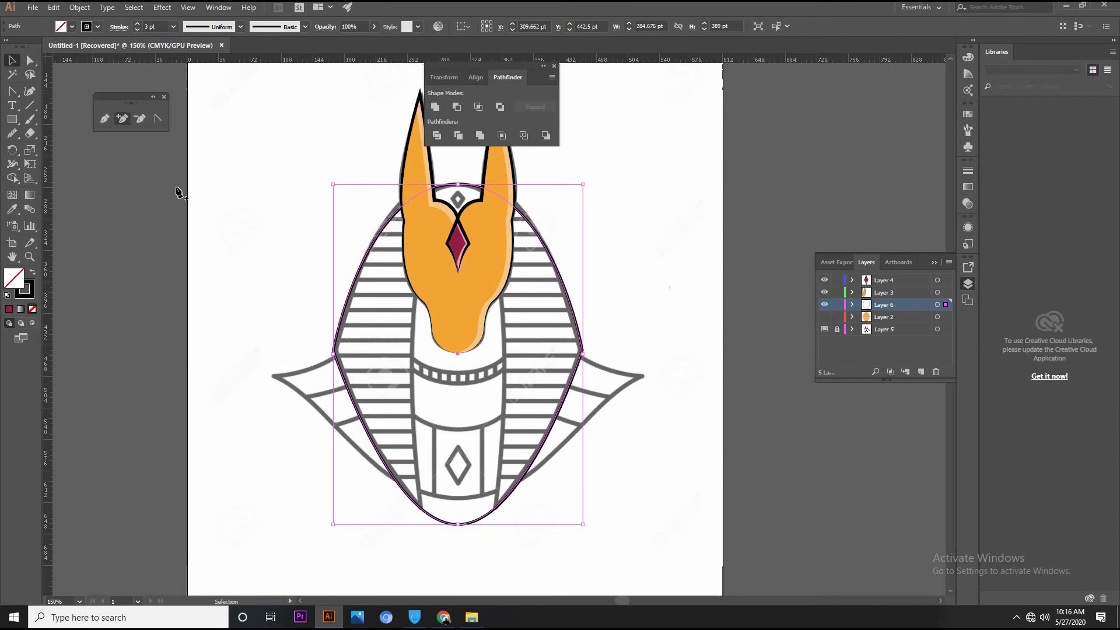
pyautogui.click(423, 511)
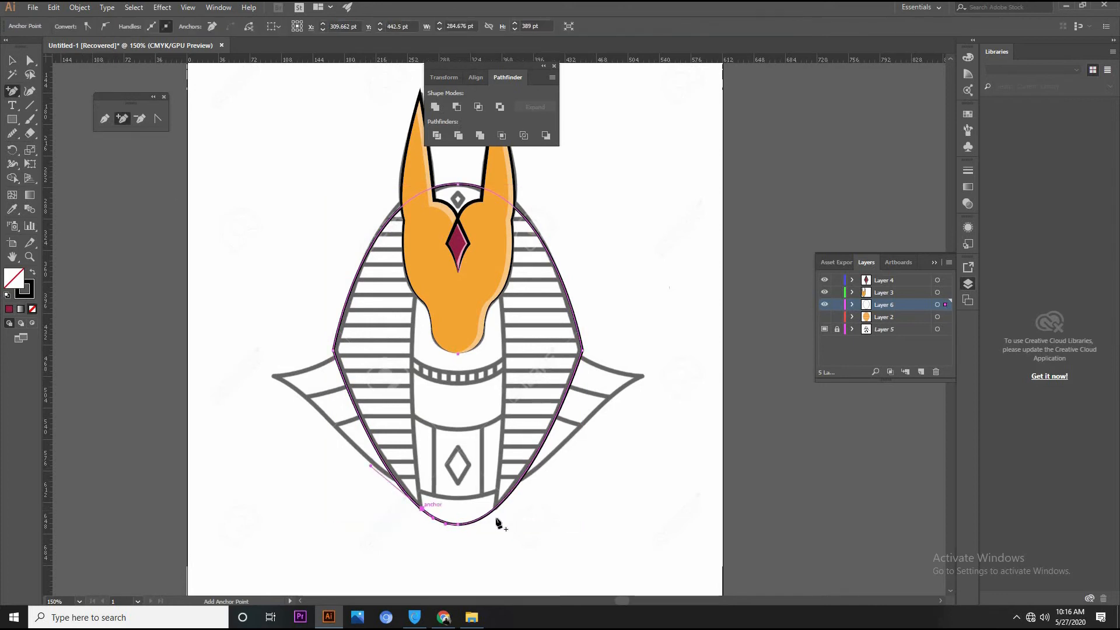
pyautogui.click(495, 507)
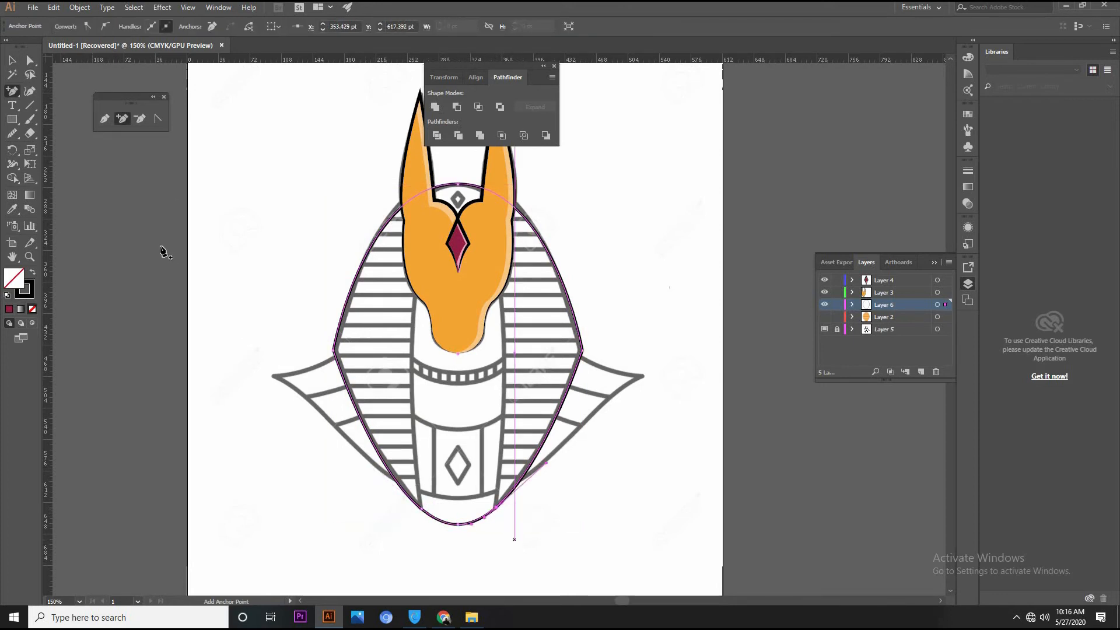
pyautogui.click(30, 60)
pyautogui.click(459, 524)
pyautogui.press('Delete')
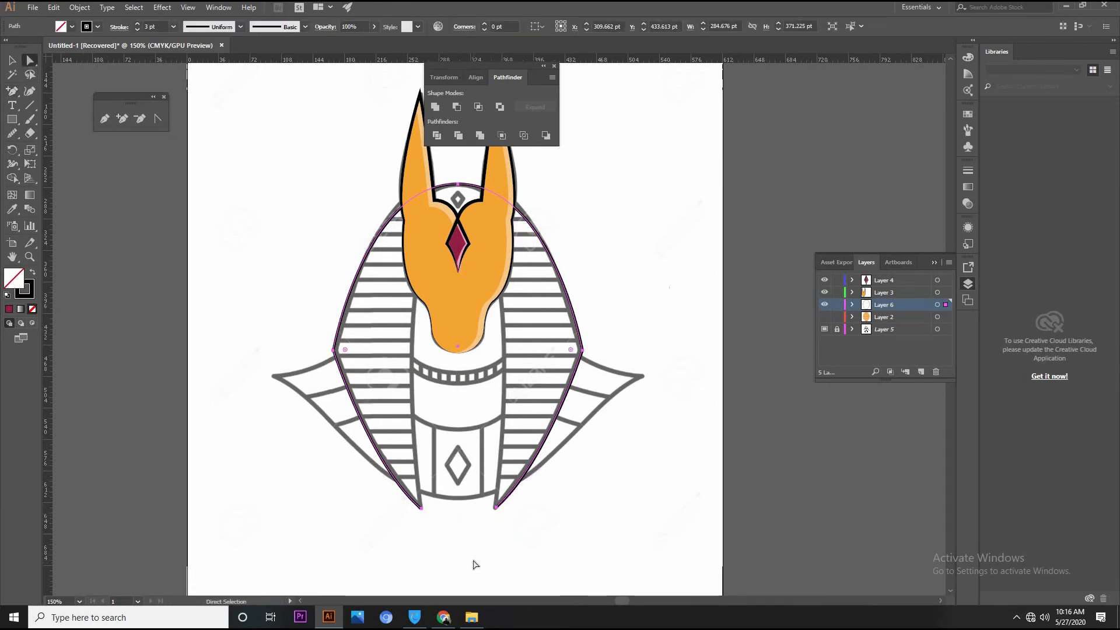
# Close the headdress outline with the Pen tool, tracing both inner edges from the lower tips and joining them across behind the face
pyautogui.click(105, 119)
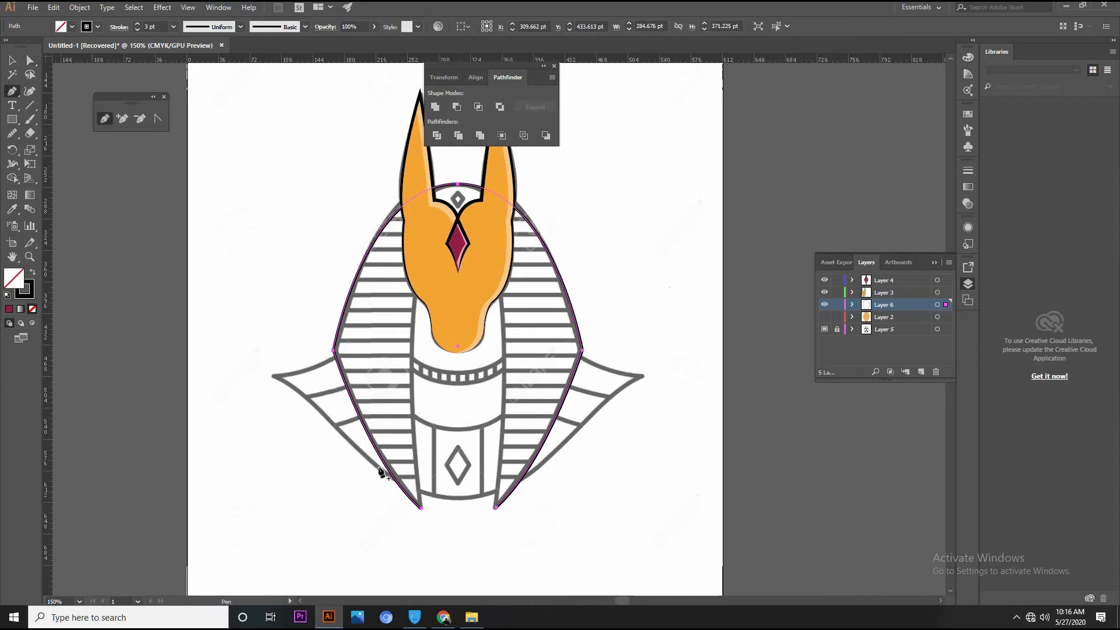
pyautogui.moveTo(422, 508); pyautogui.dragTo(442, 235)
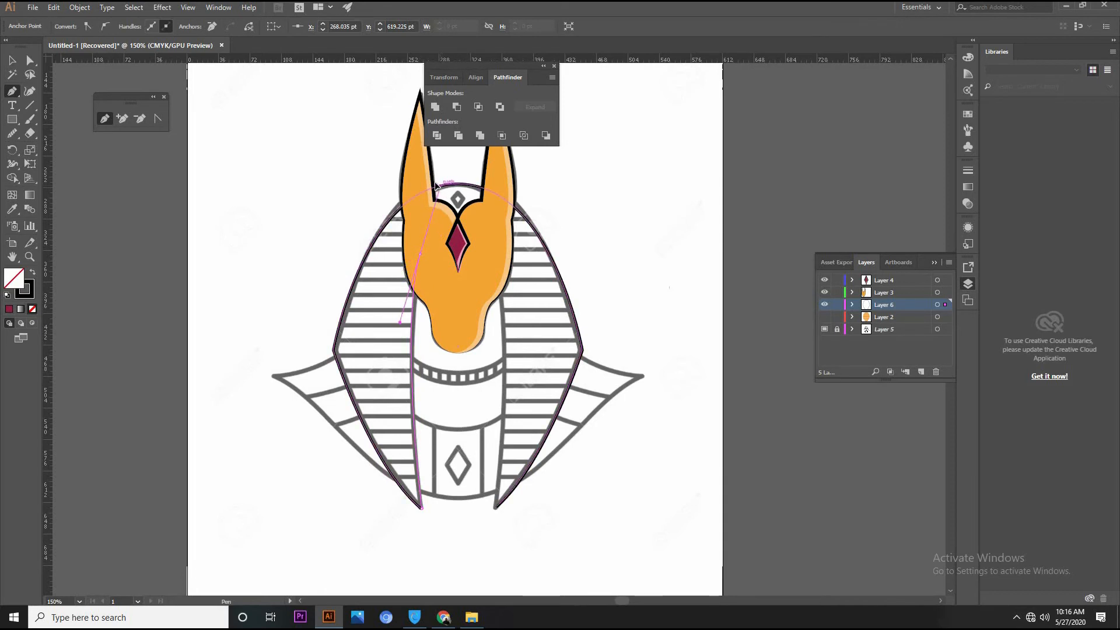
pyautogui.click(420, 255)
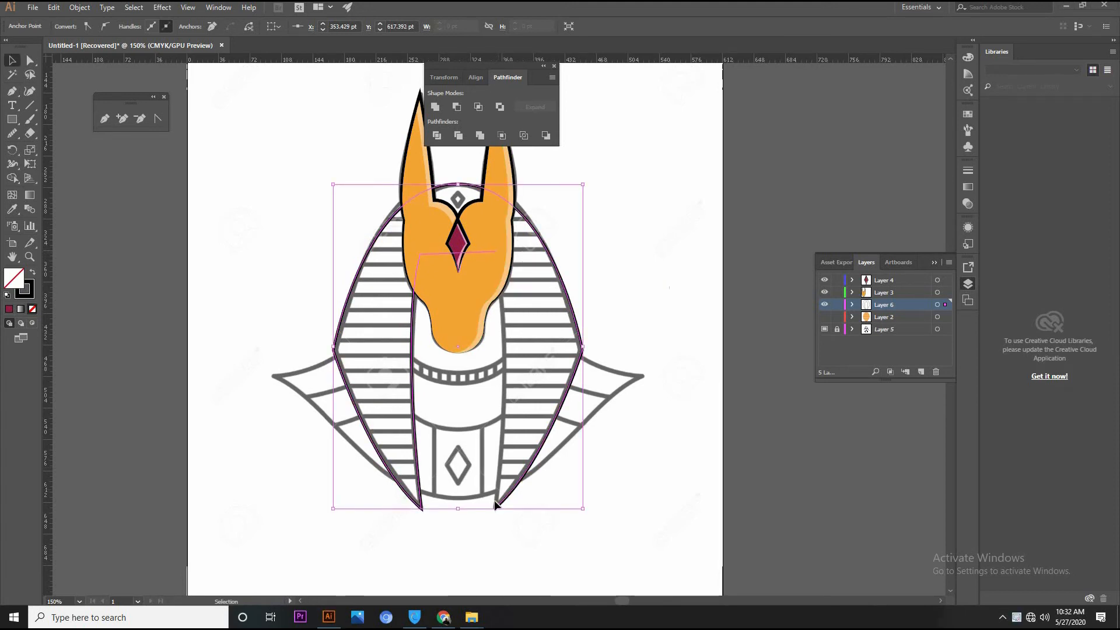
pyautogui.click(105, 118)
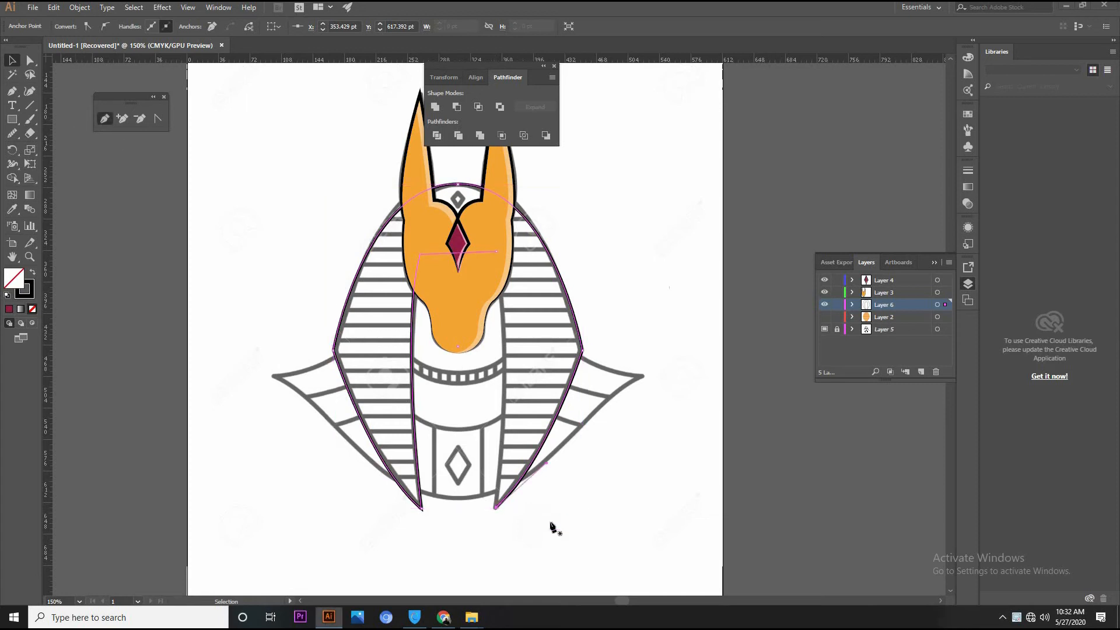
pyautogui.click(496, 508)
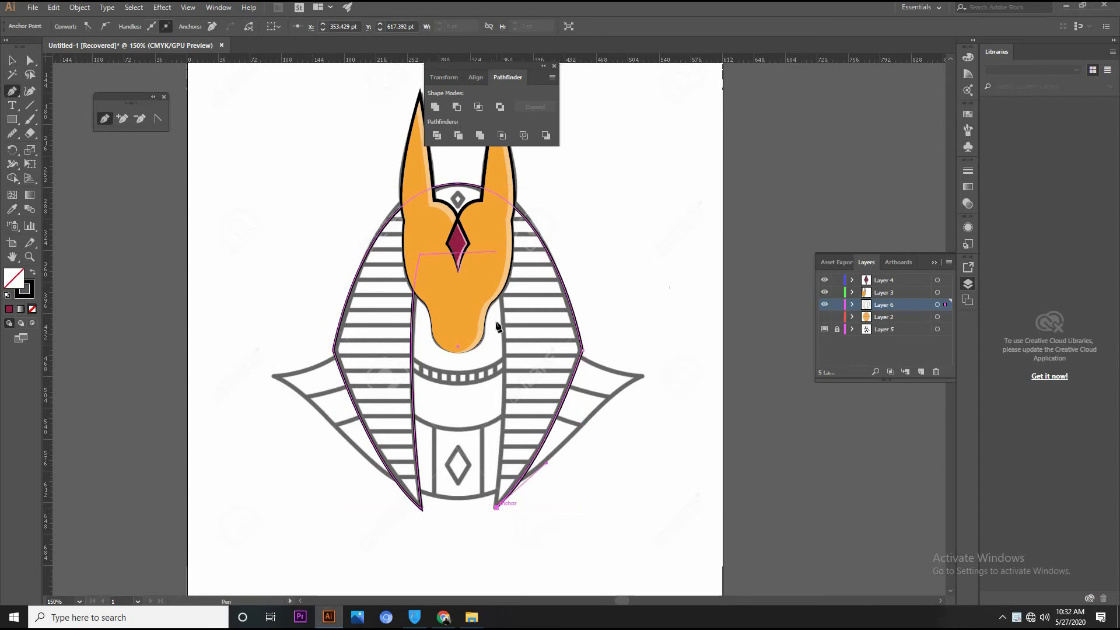
pyautogui.moveTo(488, 251); pyautogui.dragTo(480, 219)
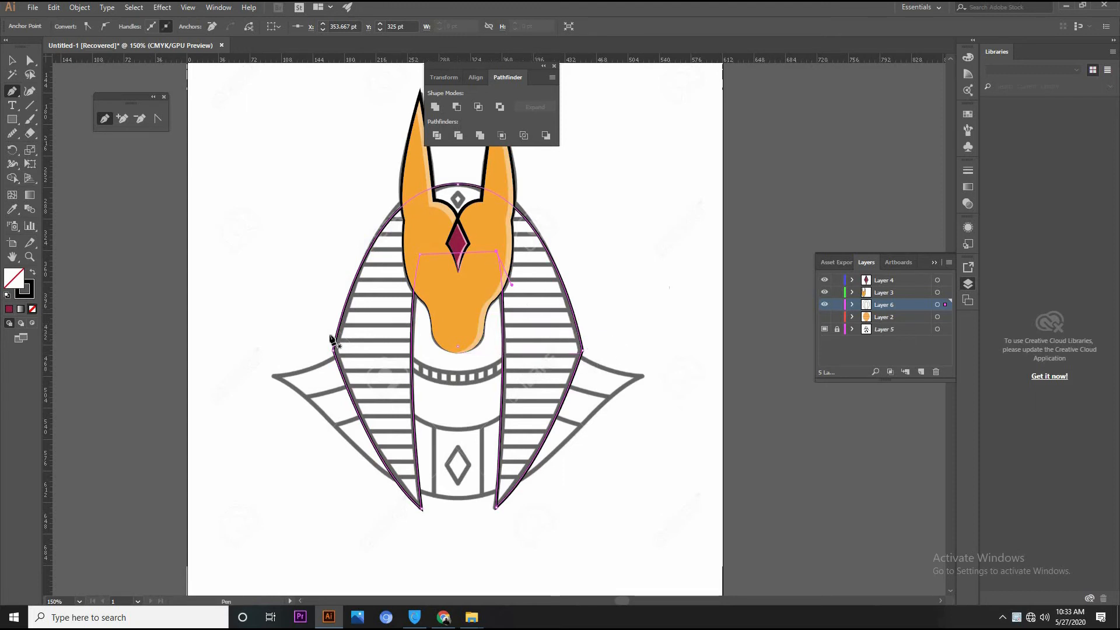
pyautogui.click(11, 60)
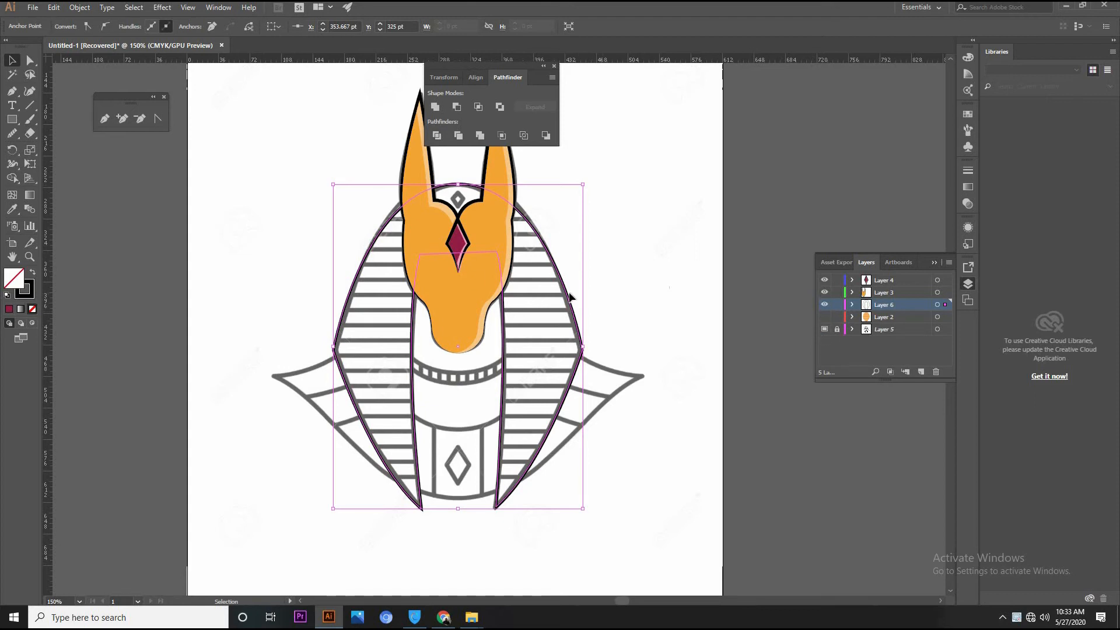
# Copy the closed headdress outline, make Layer 2 active and visible, and hide Layers 3, 4 and 6
pyautogui.press('a')
pyautogui.press('v')
pyautogui.click(893, 316)
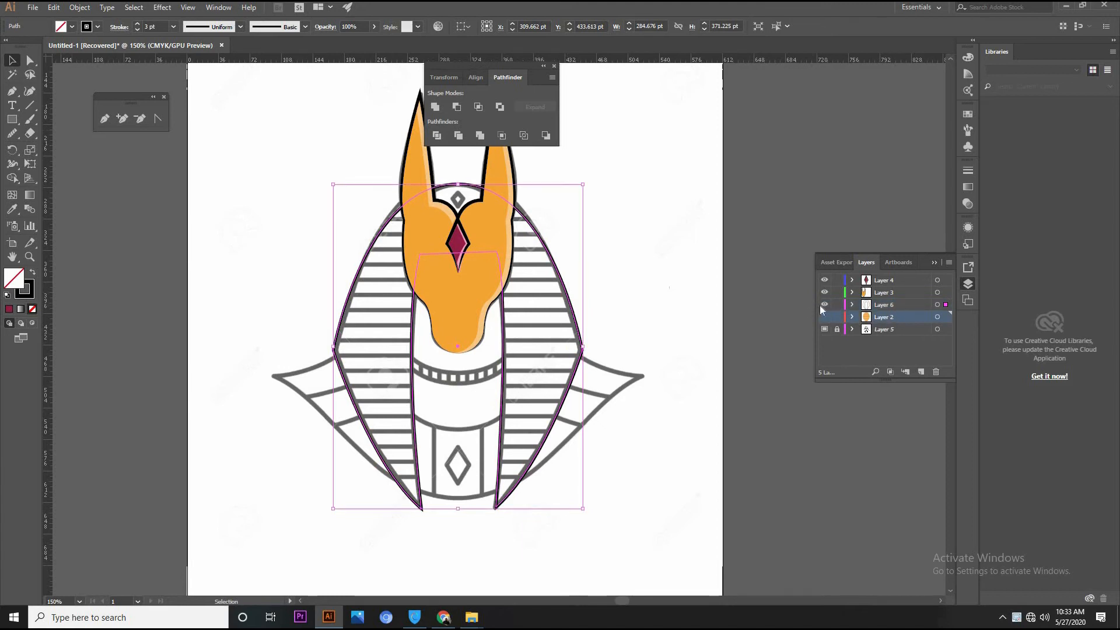
pyautogui.click(825, 292)
pyautogui.click(825, 280)
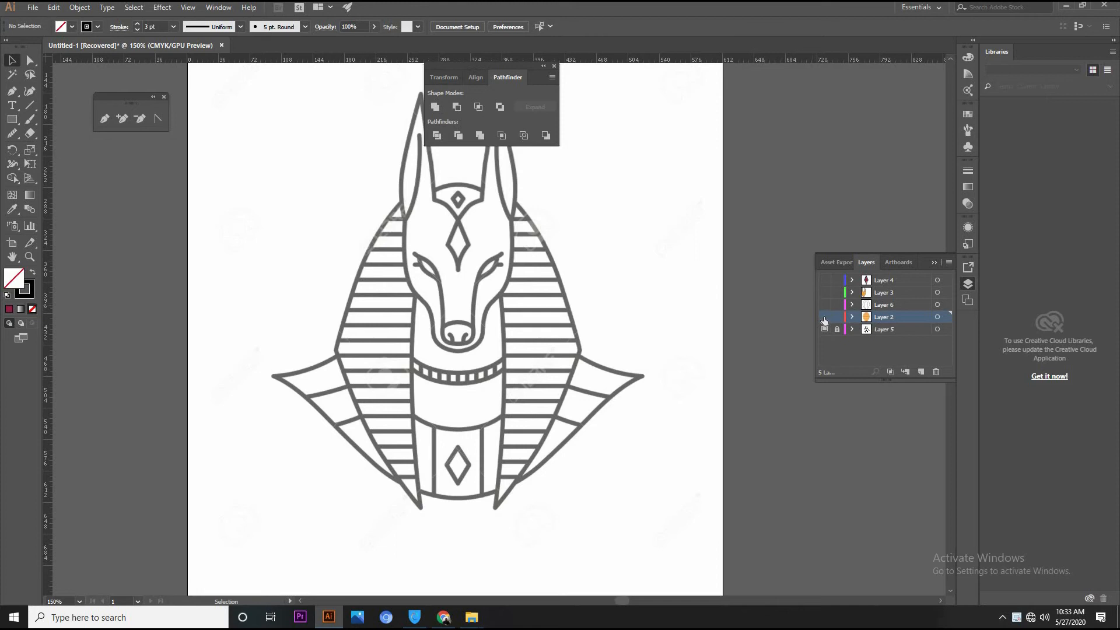
pyautogui.click(825, 319)
# Release the clipping mask on the orange stripes and delete the old oval clipping path
pyautogui.click(538, 347)
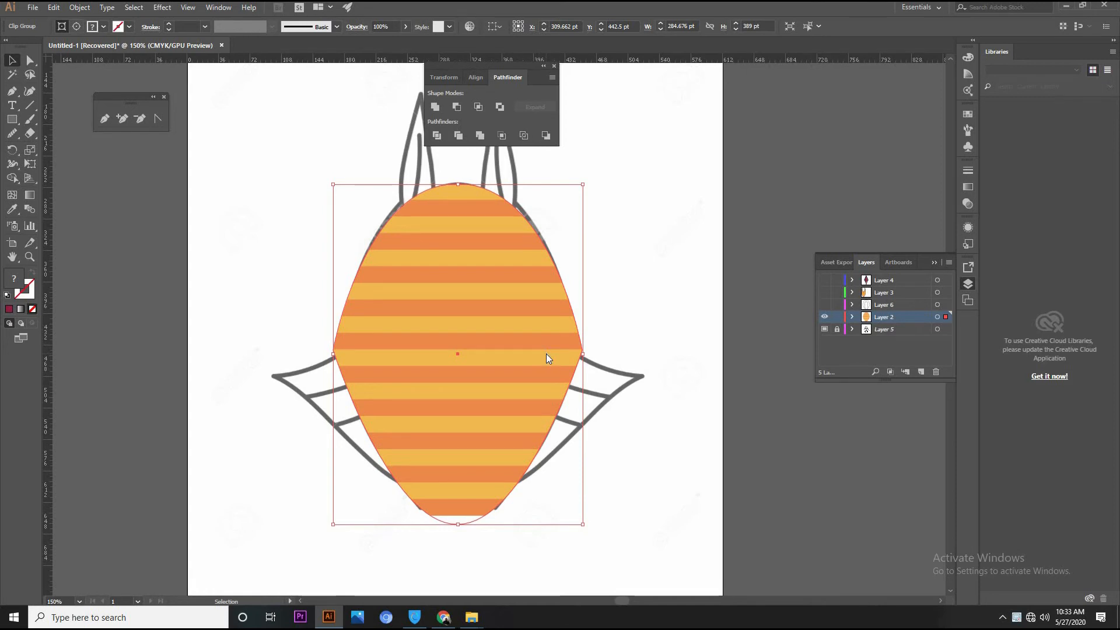
pyautogui.rightClick(547, 354)
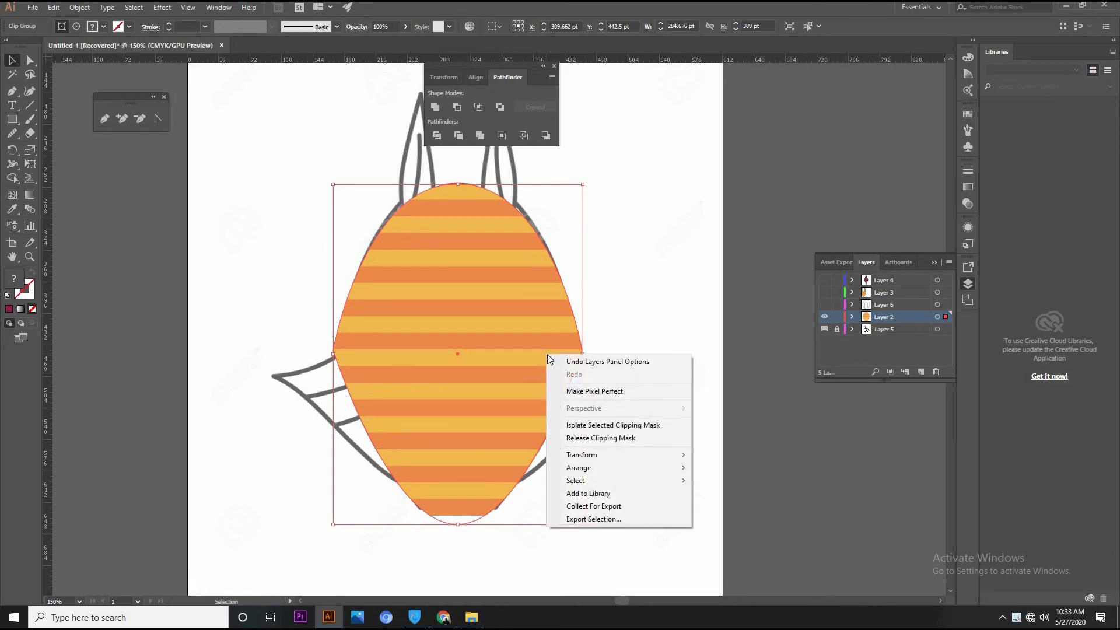
pyautogui.click(600, 442)
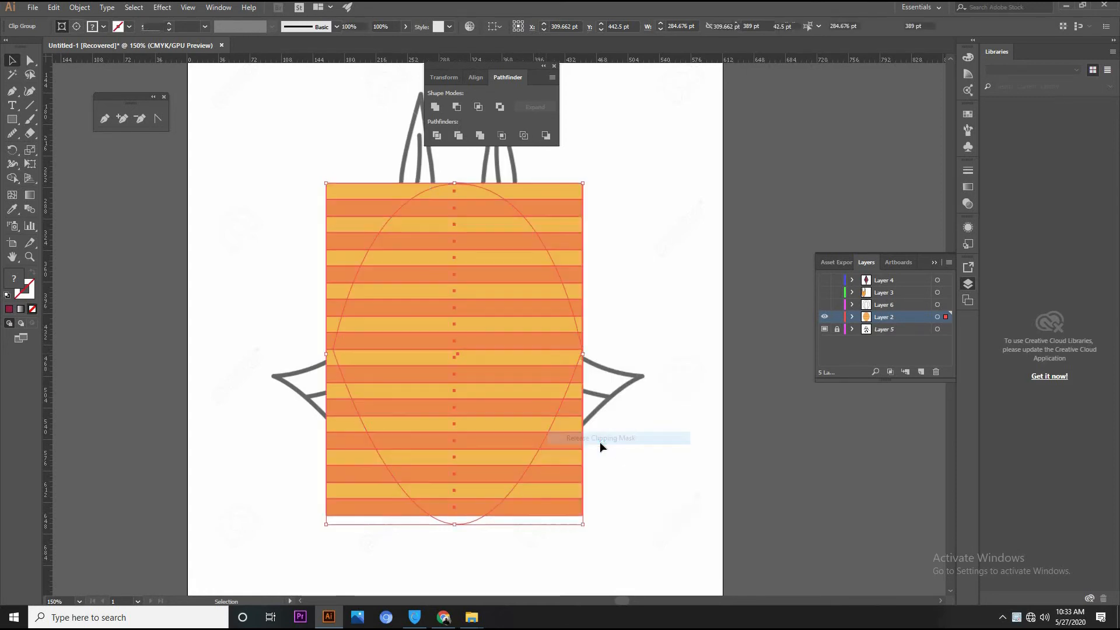
pyautogui.click(585, 337)
pyautogui.click(573, 309)
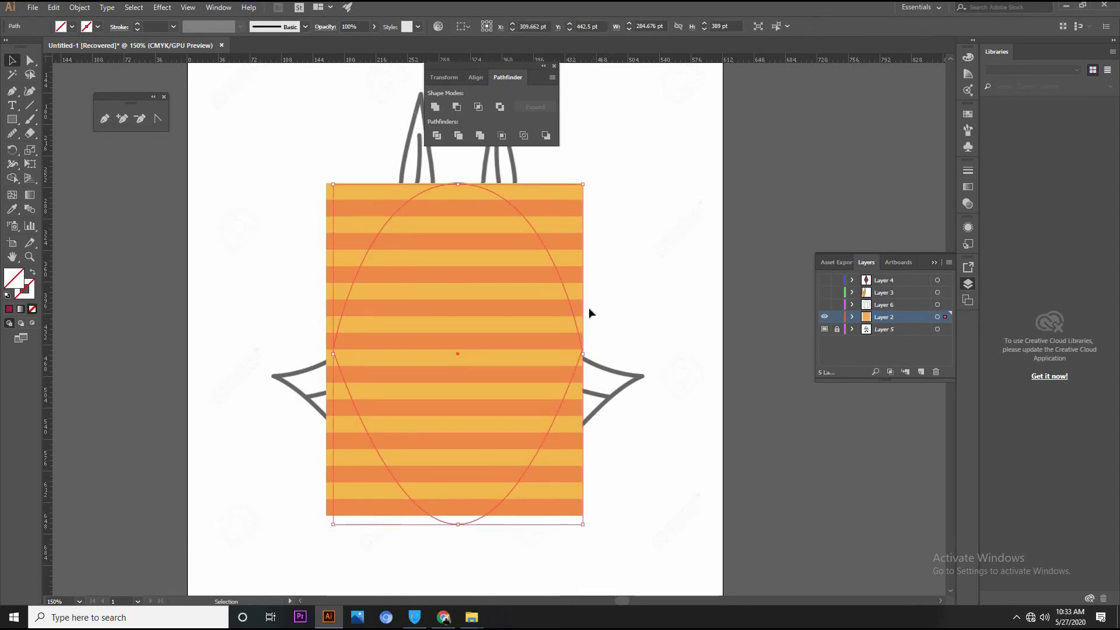
pyautogui.press('Delete')
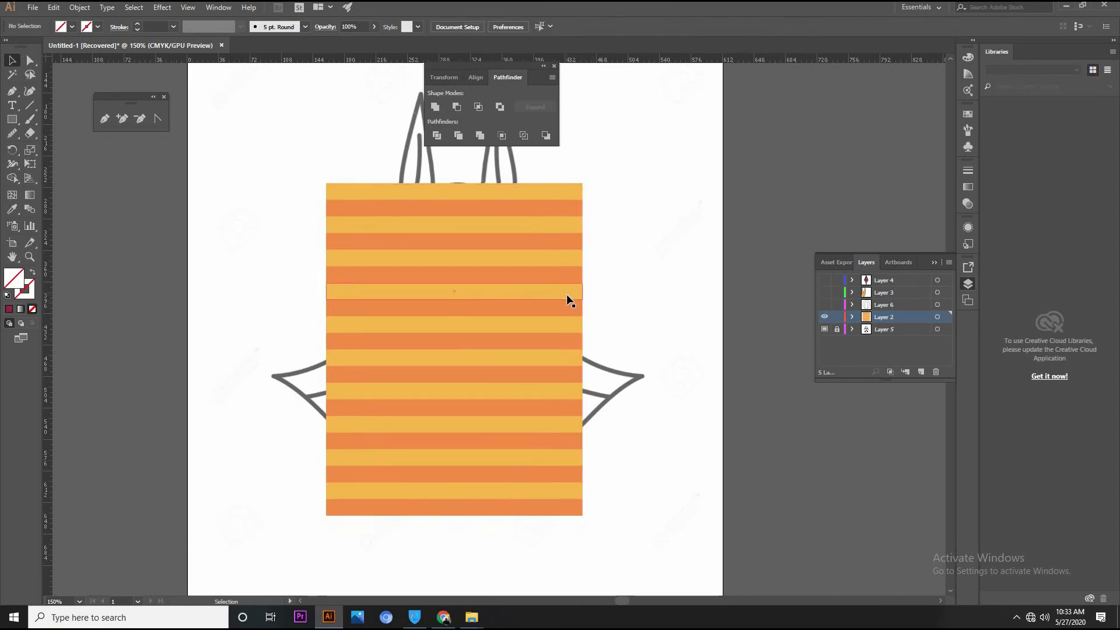
# Paste the closed headdress outline in place on Layer 2, clip the stripes with it, and show Layer 6 again
pyautogui.hotkey('ctrl', 'z')
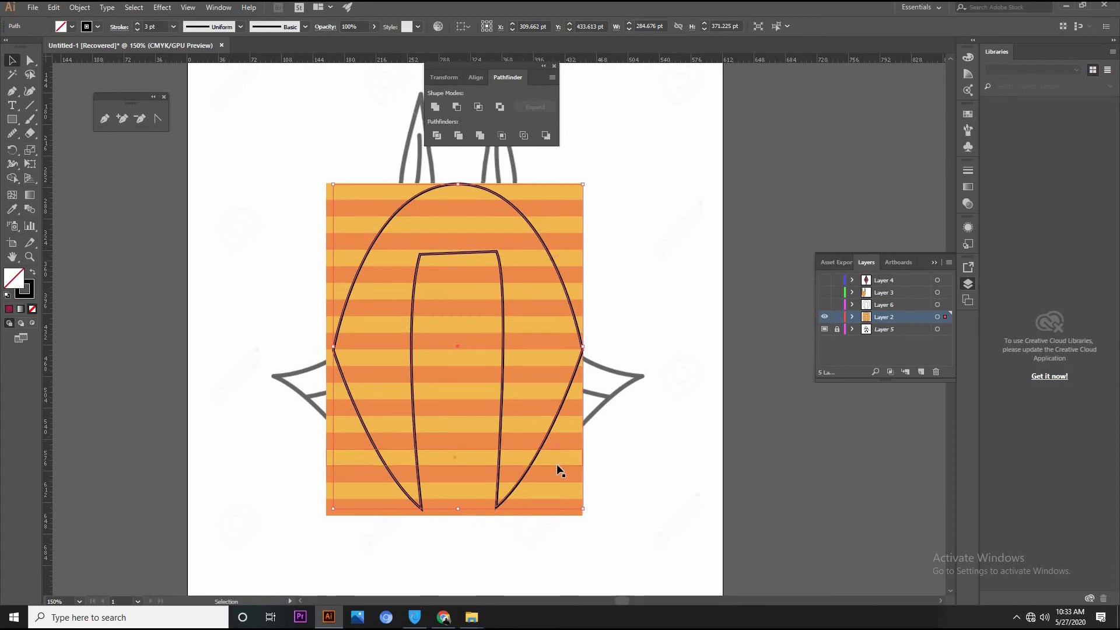
pyautogui.moveTo(621, 530); pyautogui.dragTo(300, 135)
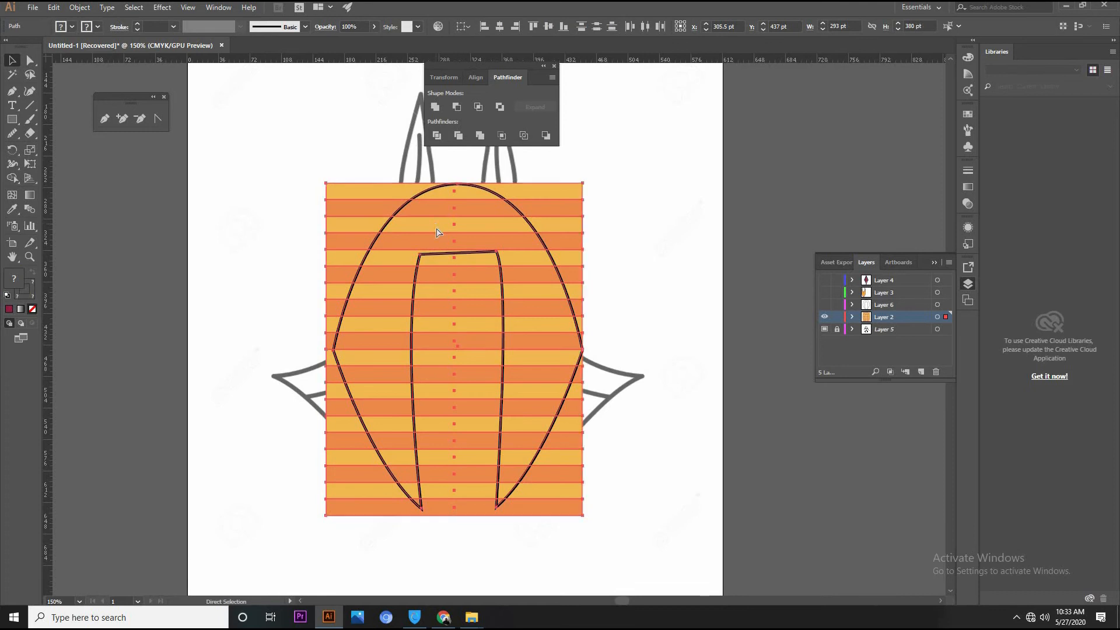
pyautogui.hotkey('ctrl', '7')
pyautogui.click(825, 305)
pyautogui.click(634, 272)
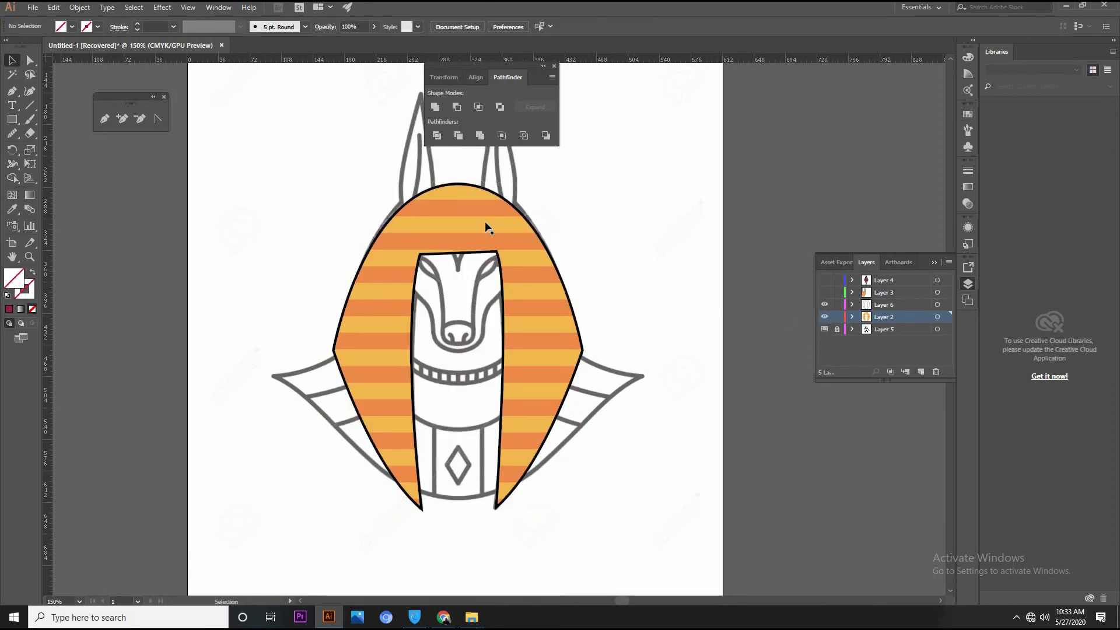
# Give the headdress outline on Layer 6 the lens-shaped width profile with a 5 pt stroke, and show Layers 3 and 4 again
pyautogui.click(892, 303)
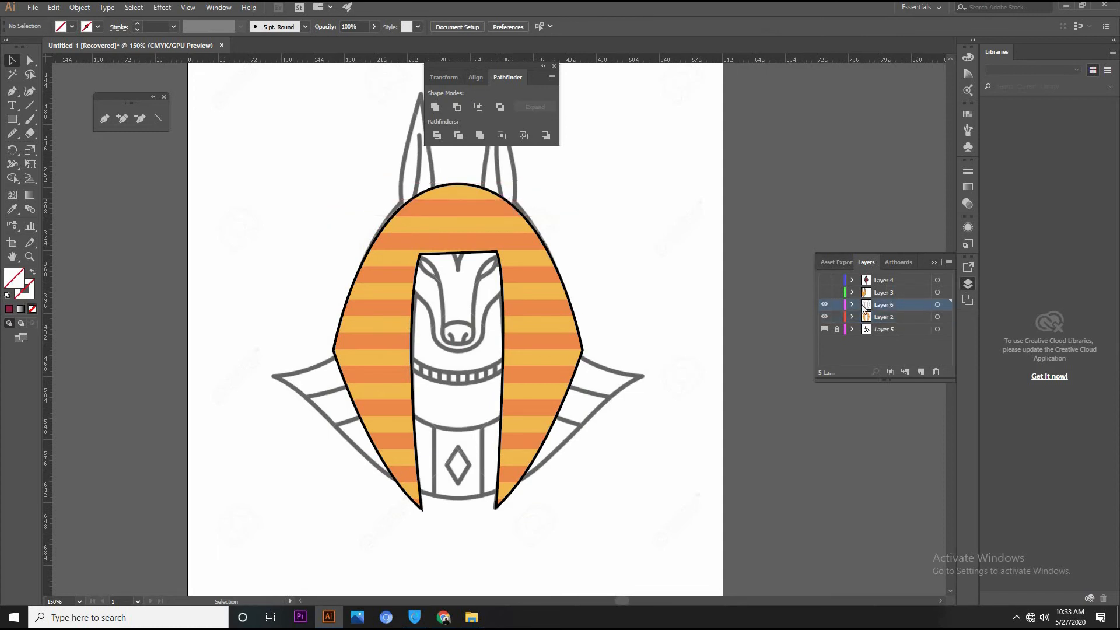
pyautogui.click(540, 240)
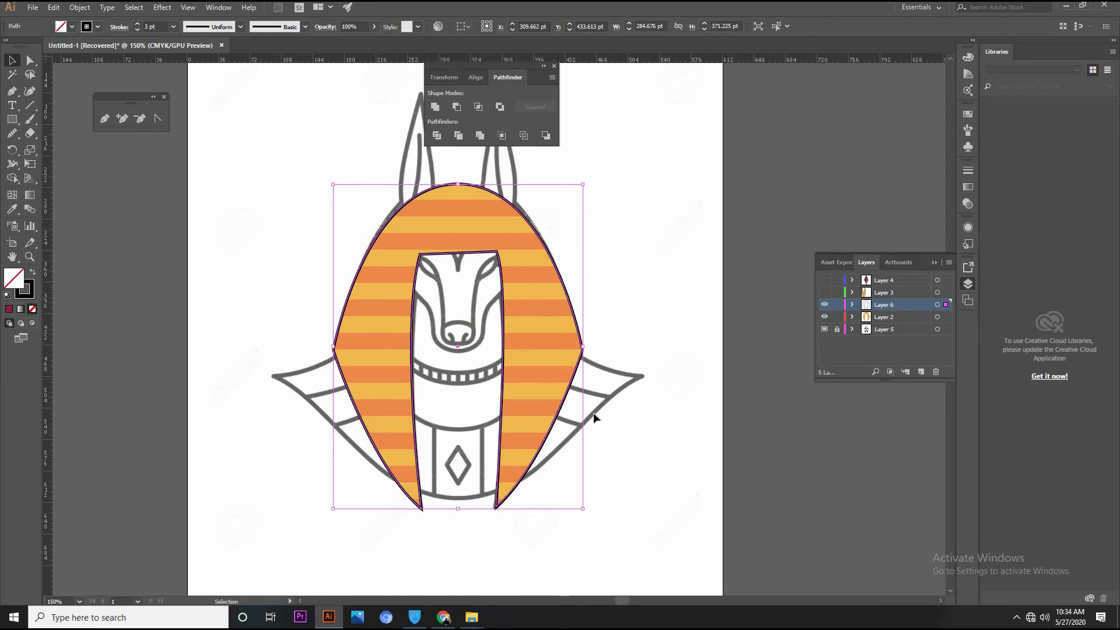
pyautogui.click(237, 27)
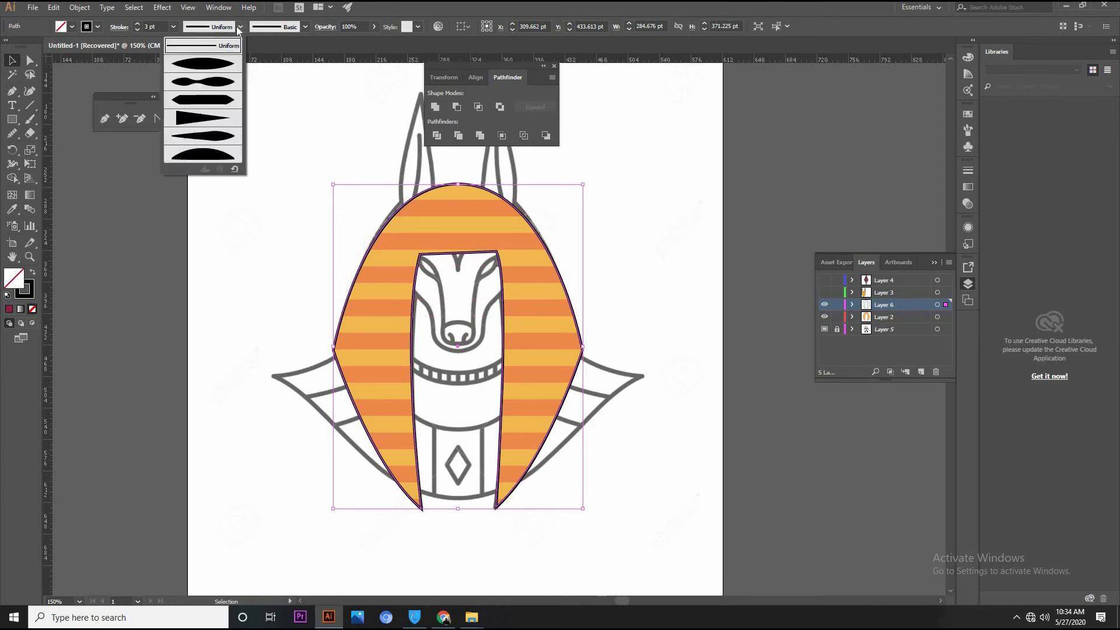
pyautogui.click(214, 68)
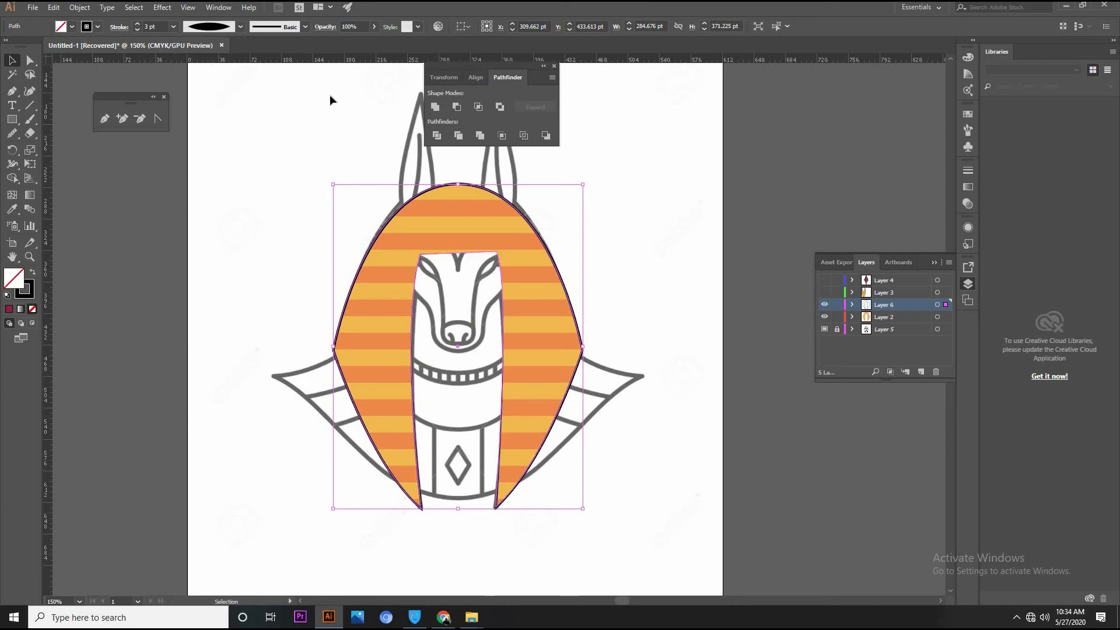
pyautogui.click(138, 24)
pyautogui.click(138, 25)
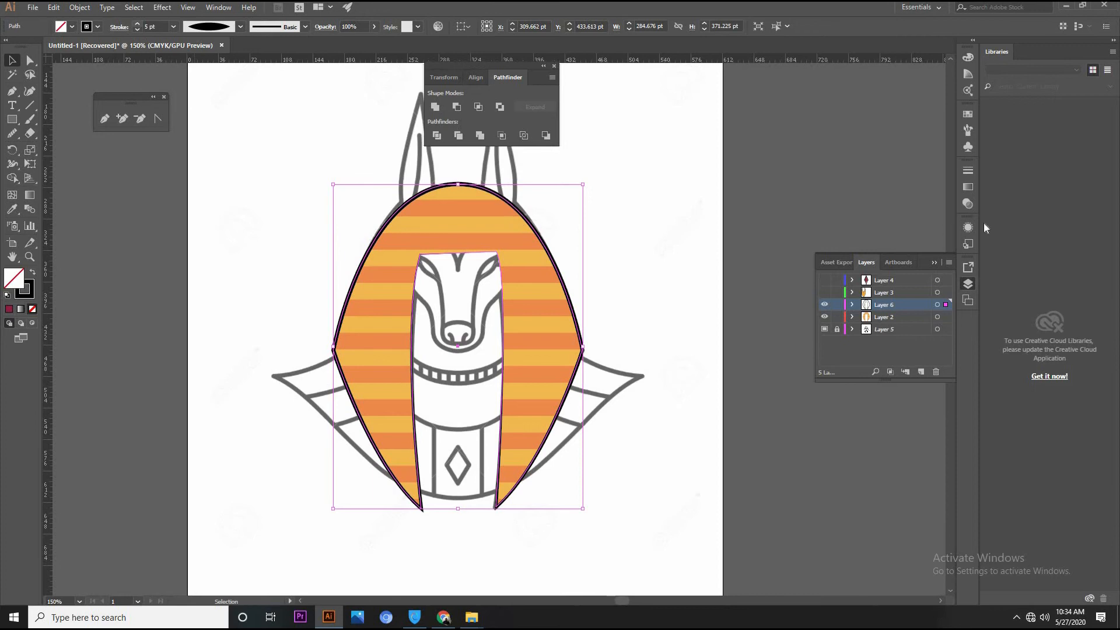
pyautogui.click(824, 292)
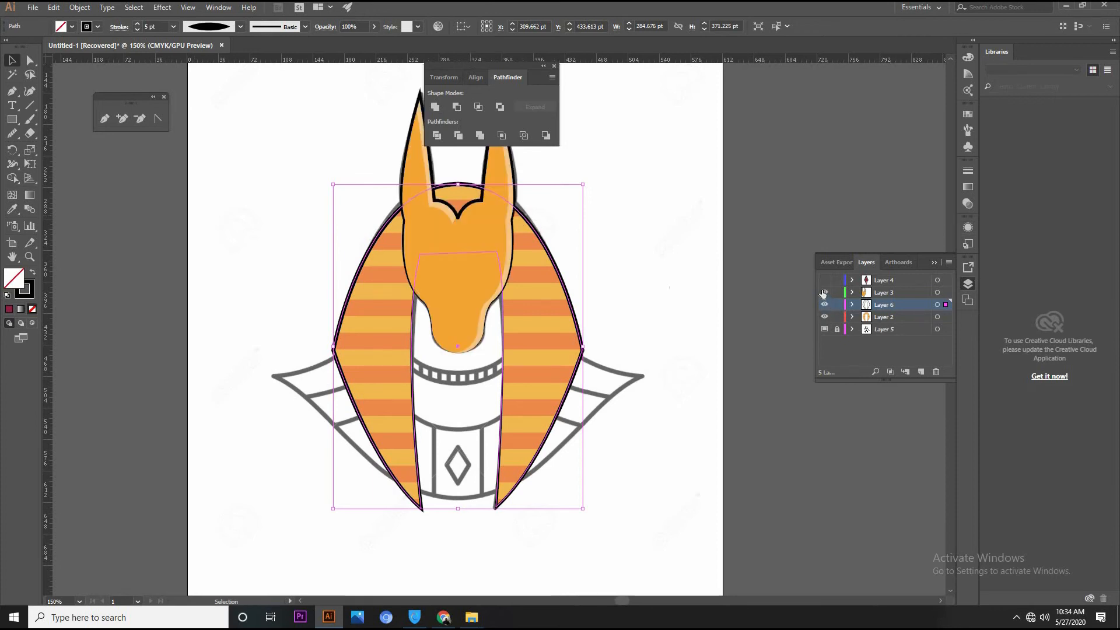
pyautogui.click(825, 280)
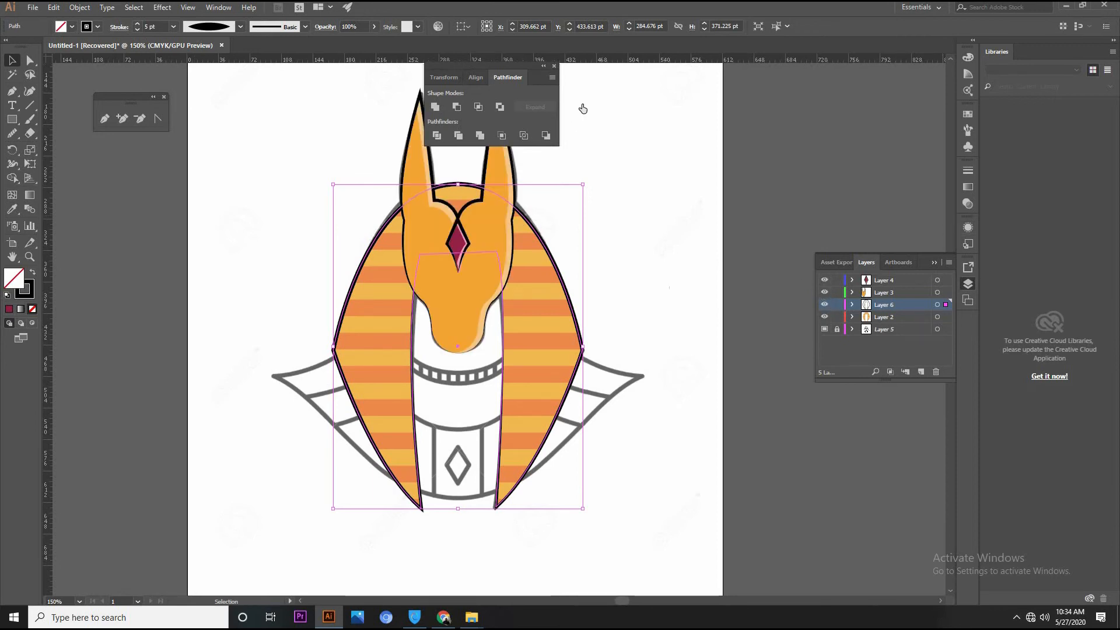
pyautogui.click(643, 194)
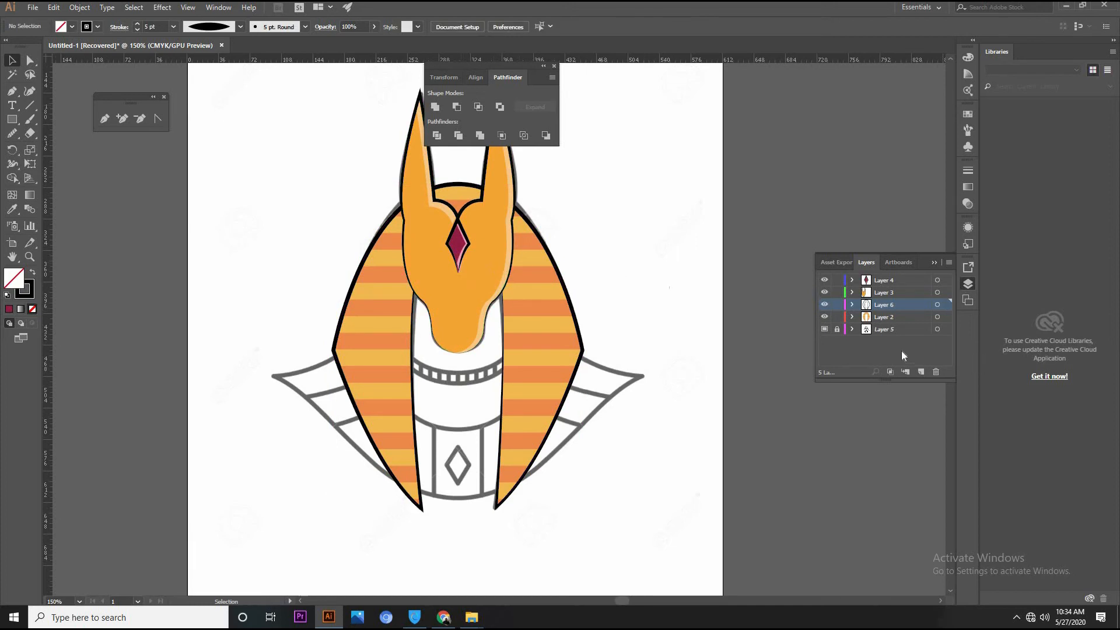
# Hide Layers 2, 3, 4 and 6 to expose the reference drawing and create a new layer above Layer 4
pyautogui.click(825, 304)
pyautogui.click(824, 292)
pyautogui.click(825, 280)
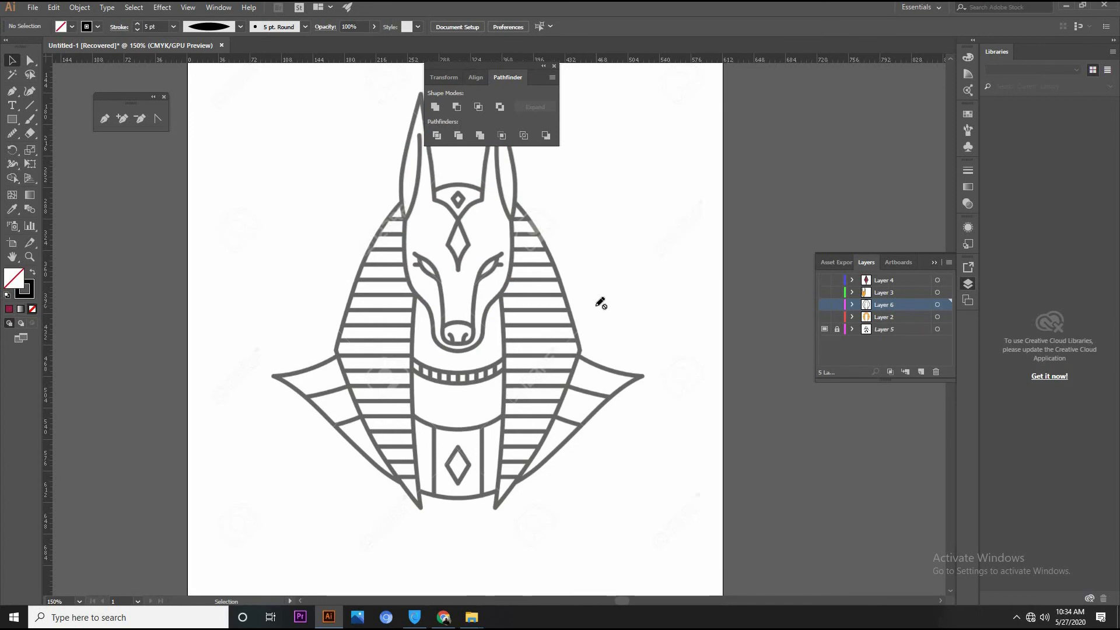
pyautogui.hotkey('ctrl', '+')
pyautogui.hotkey('ctrl', '+')
pyautogui.click(907, 279)
pyautogui.click(920, 375)
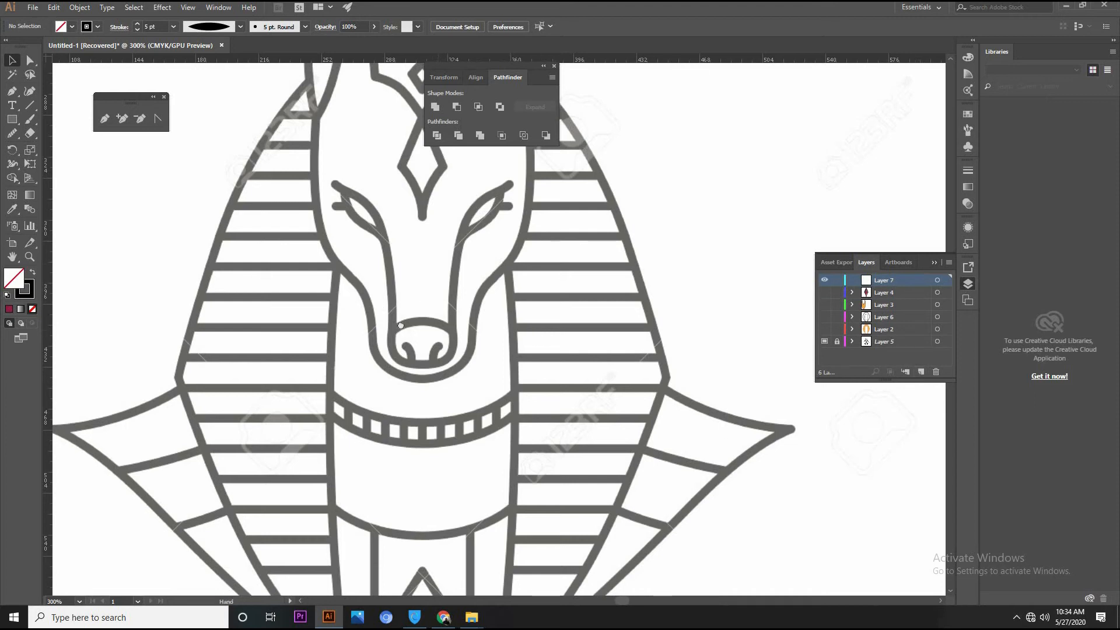
# Draw an open path about 33 pt wide and 76 pt tall along the right facial line, from the nose up to the brow tip
pyautogui.moveTo(439, 265); pyautogui.dragTo(395, 339)
pyautogui.click(12, 91)
pyautogui.click(105, 119)
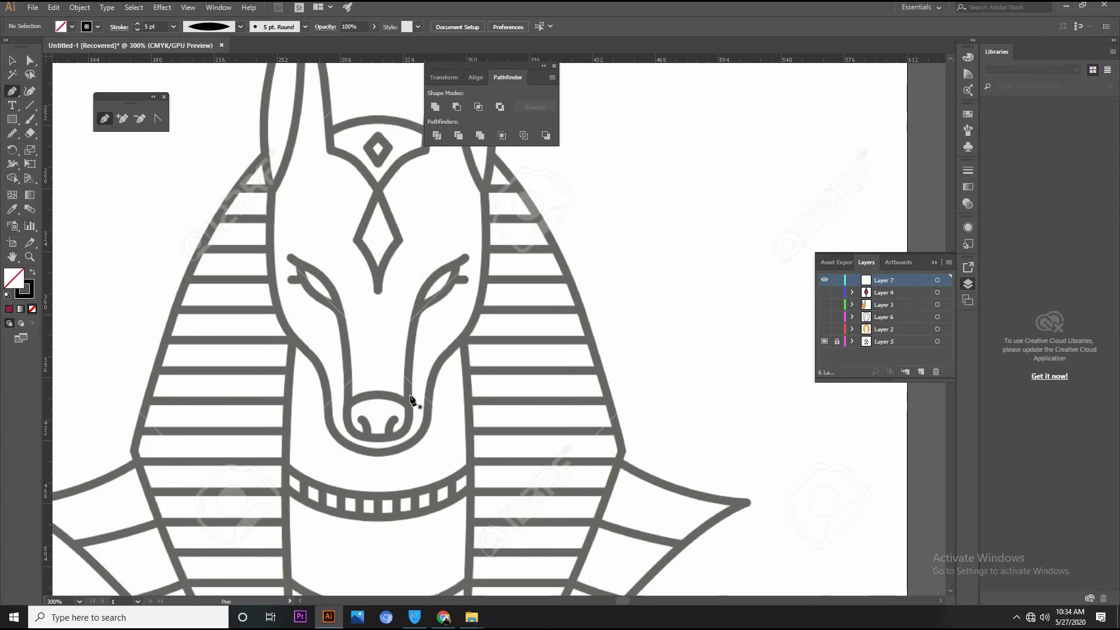
pyautogui.moveTo(430, 281); pyautogui.dragTo(466, 257)
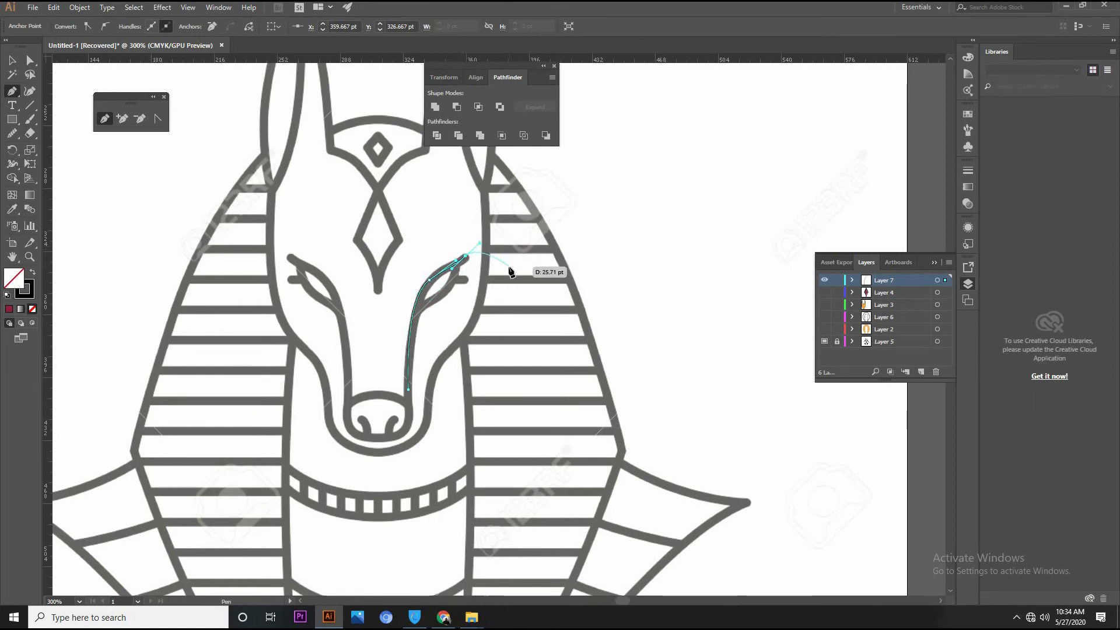
pyautogui.click(12, 61)
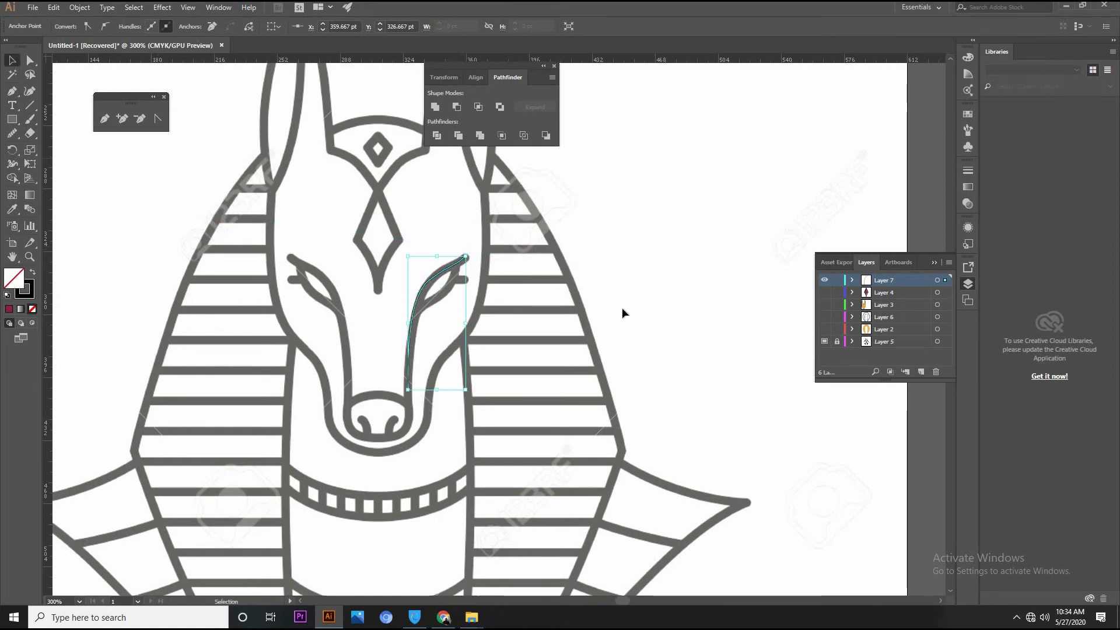
pyautogui.click(492, 287)
# Reshape the upper segment of the right facial line by adjusting the brow tip anchor's handle to follow the reference brow
pyautogui.click(445, 269)
pyautogui.press('a')
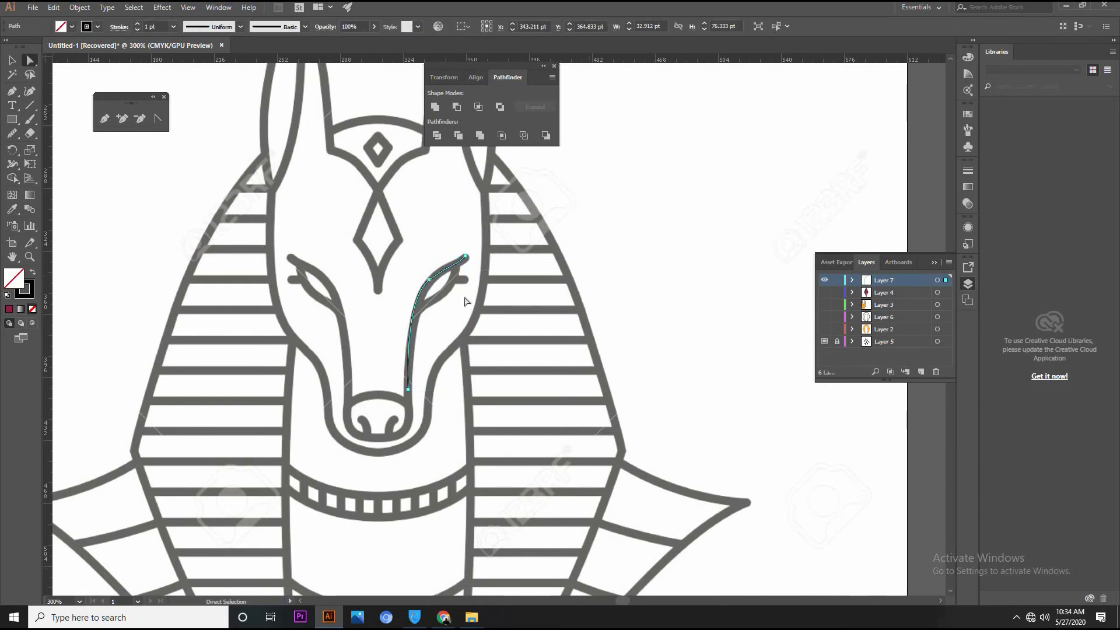
pyautogui.click(429, 281)
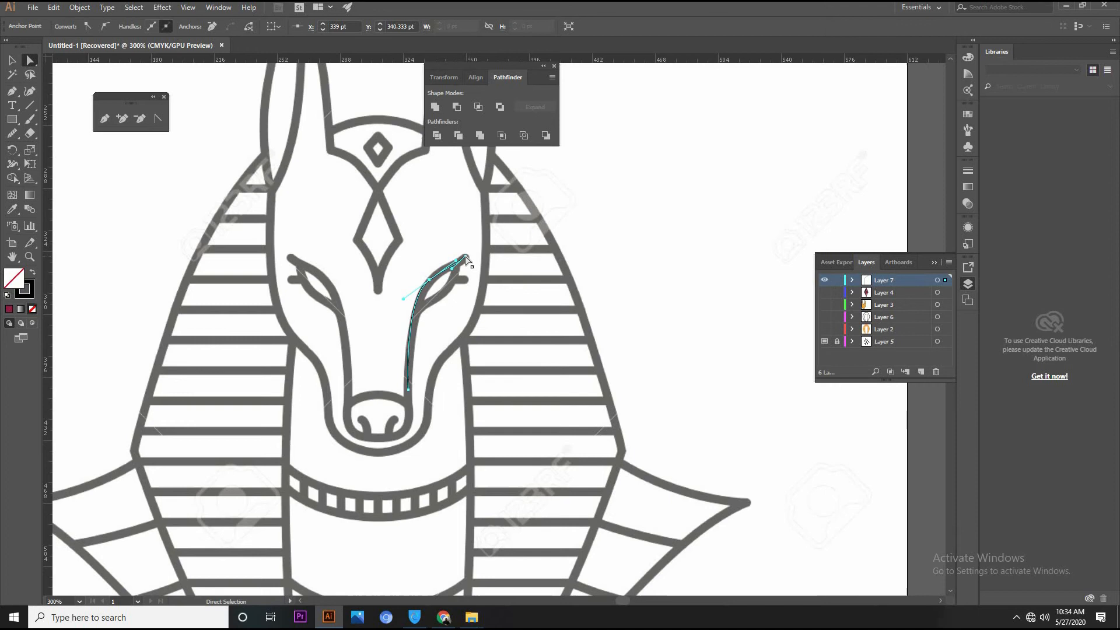
pyautogui.click(467, 257)
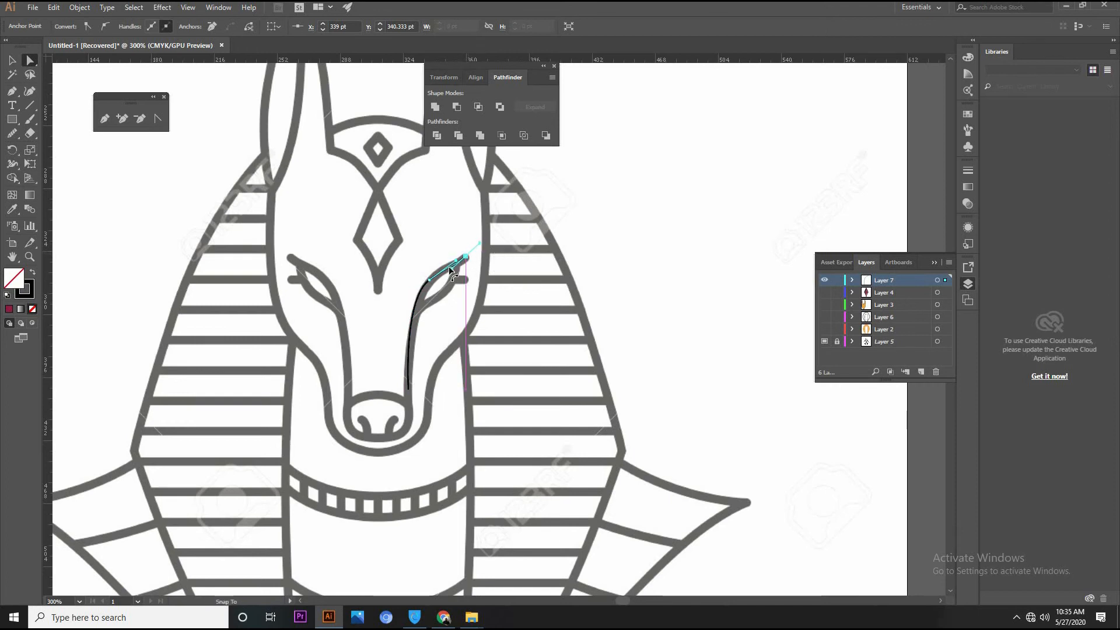
pyautogui.moveTo(457, 261); pyautogui.dragTo(446, 273)
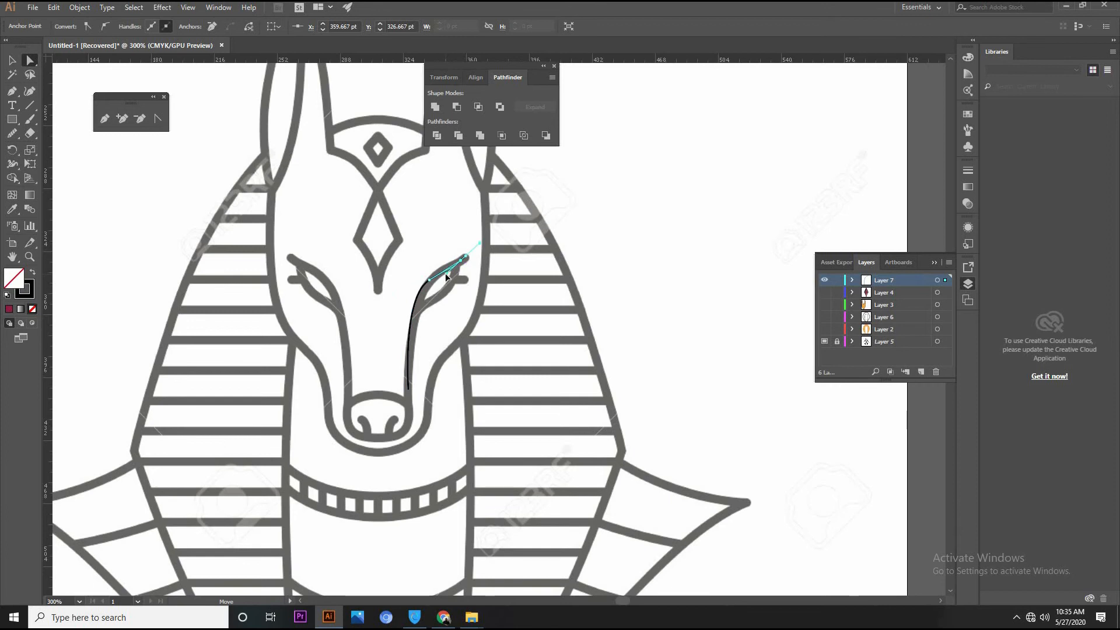
pyautogui.click(514, 254)
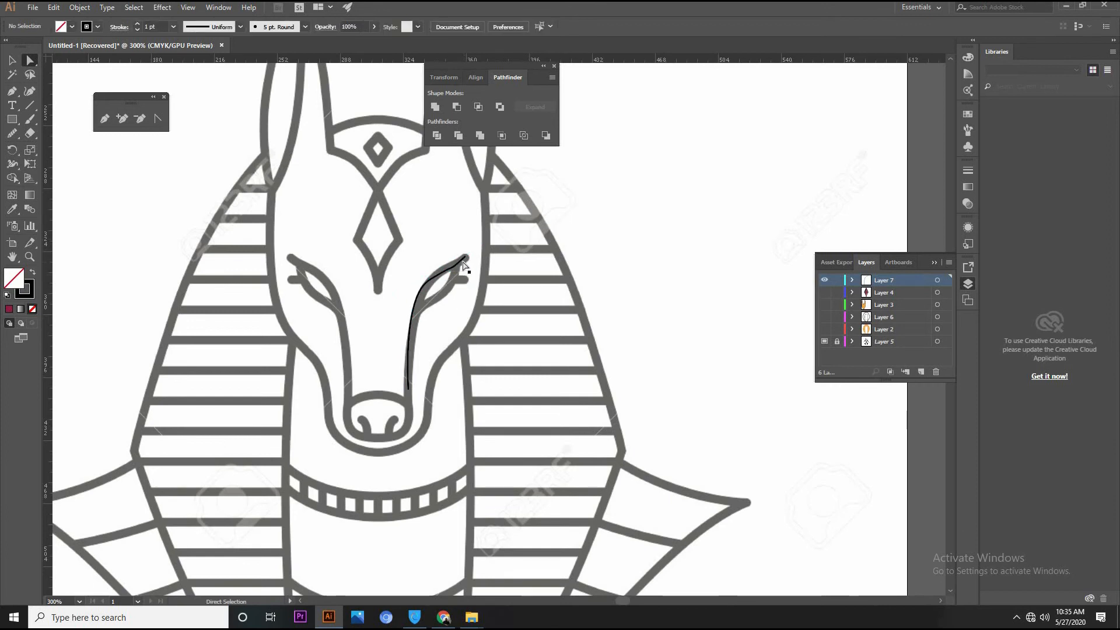
# Select the whole right facial line and set its stroke weight to 5 pt
pyautogui.click(465, 257)
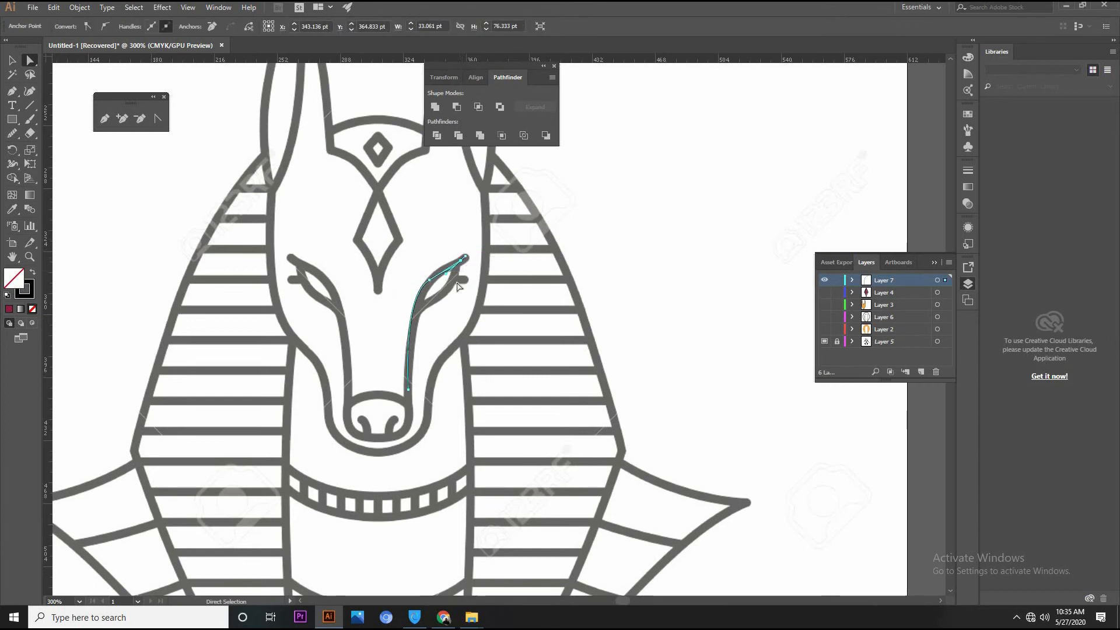
pyautogui.press('v')
pyautogui.press('a')
pyautogui.click(561, 230)
pyautogui.click(450, 274)
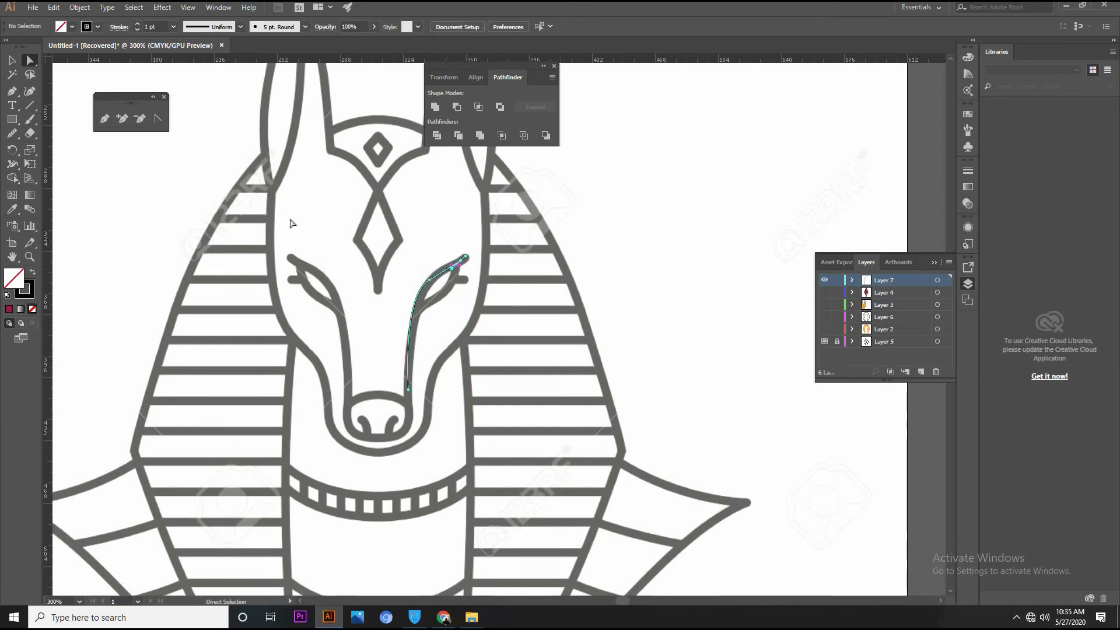
pyautogui.click(12, 60)
pyautogui.click(608, 233)
pyautogui.click(453, 264)
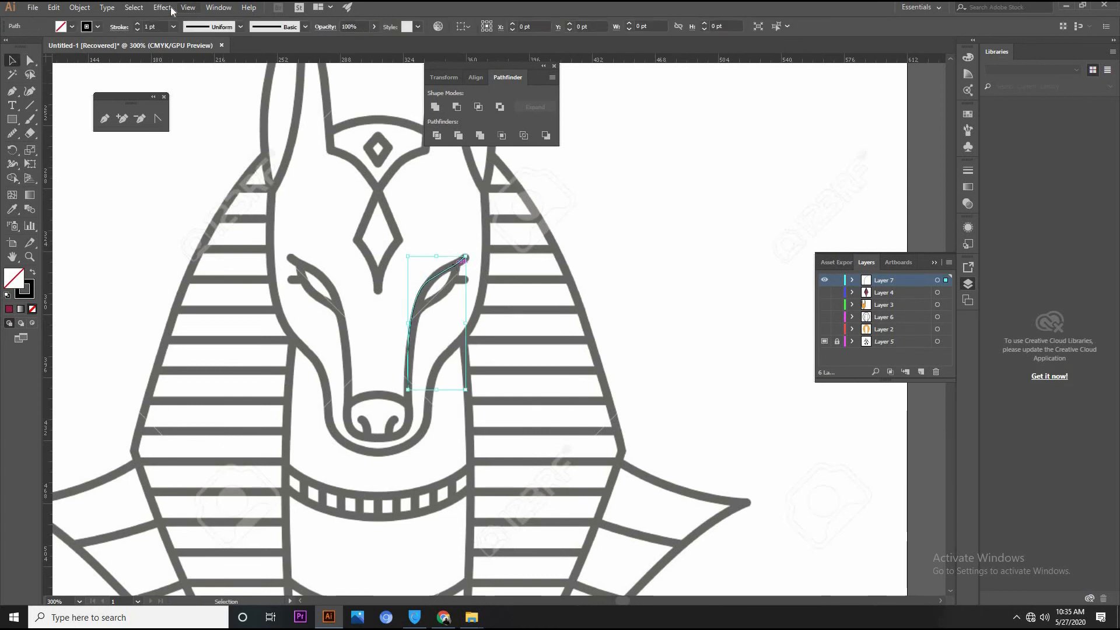
pyautogui.click(137, 25)
pyautogui.click(137, 24)
pyautogui.click(137, 24)
pyautogui.click(137, 25)
pyautogui.click(543, 223)
pyautogui.click(466, 262)
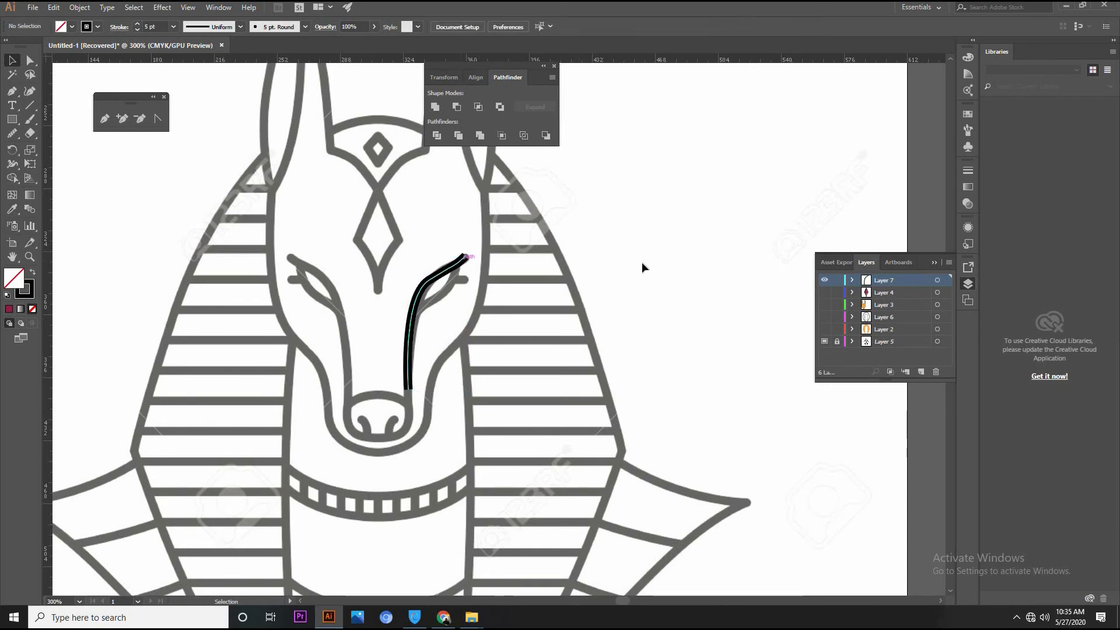
# Smooth the bend of the right facial line beside the eye with the Smooth tool
pyautogui.click(10, 136)
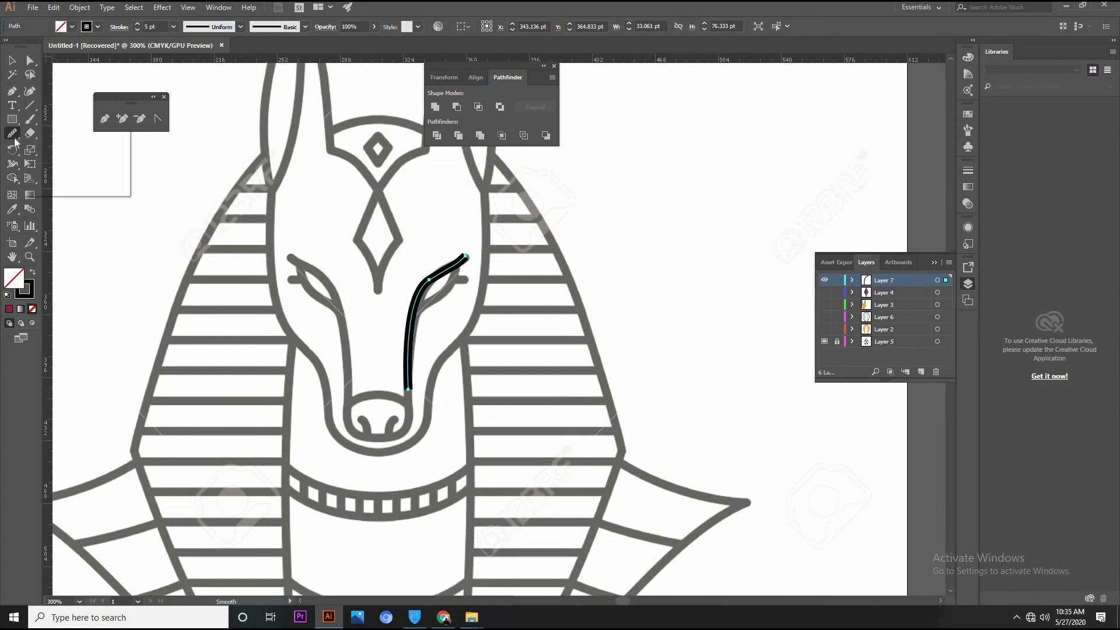
pyautogui.rightClick(14, 140)
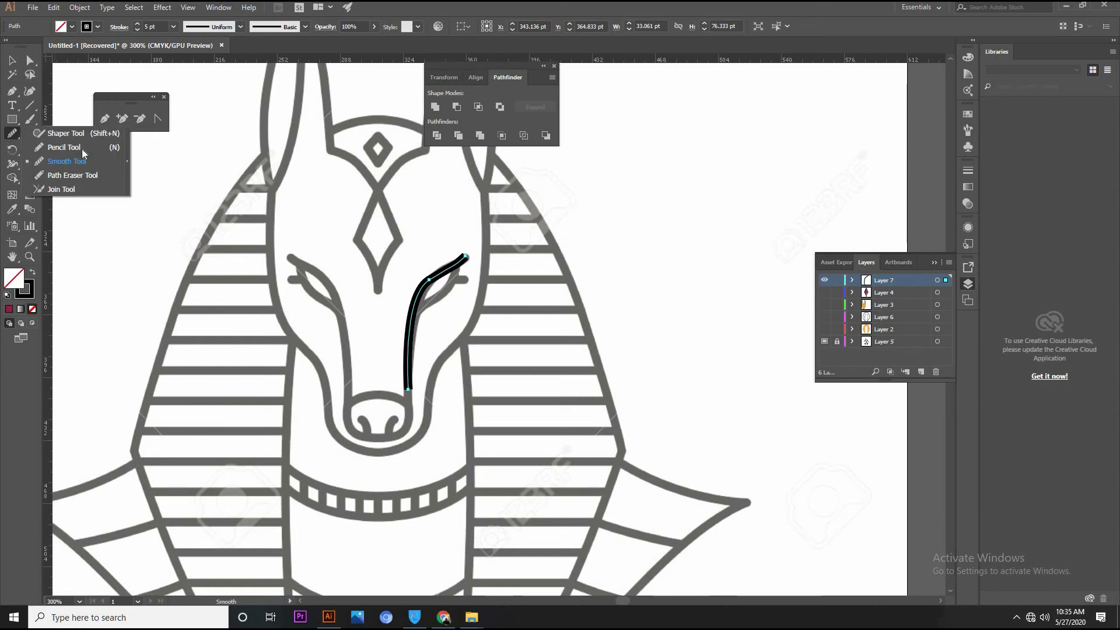
pyautogui.click(66, 159)
pyautogui.moveTo(411, 303)
pyautogui.mouseDown()
pyautogui.moveTo(476, 247)
pyautogui.moveTo(369, 292)
pyautogui.mouseUp()
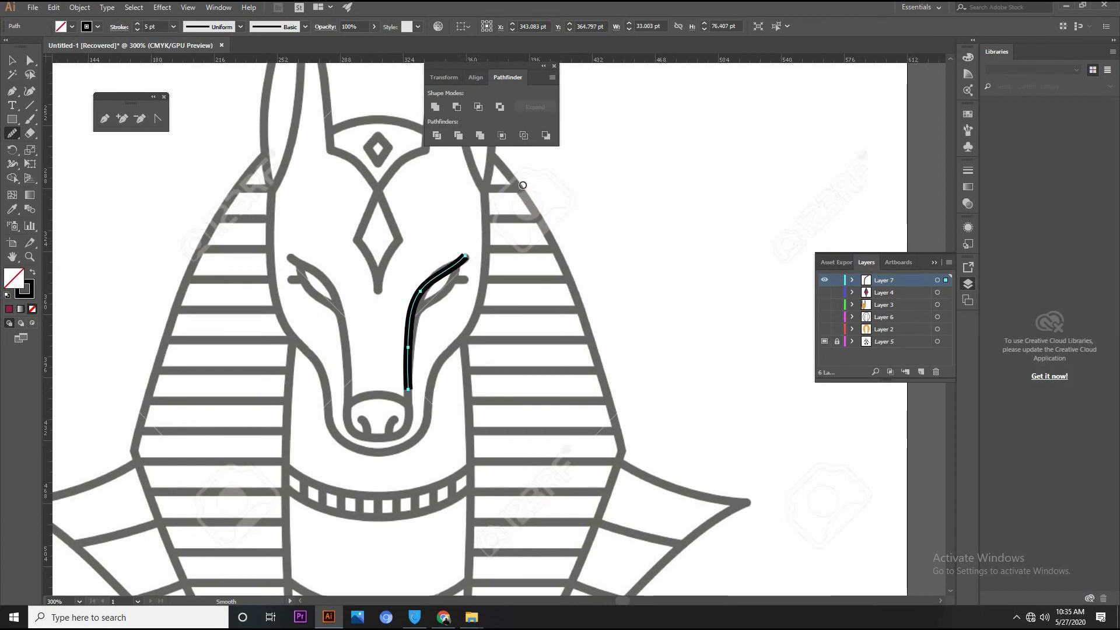
# Apply the lens-shaped width profile to the right facial line so both of its ends taper
pyautogui.click(12, 60)
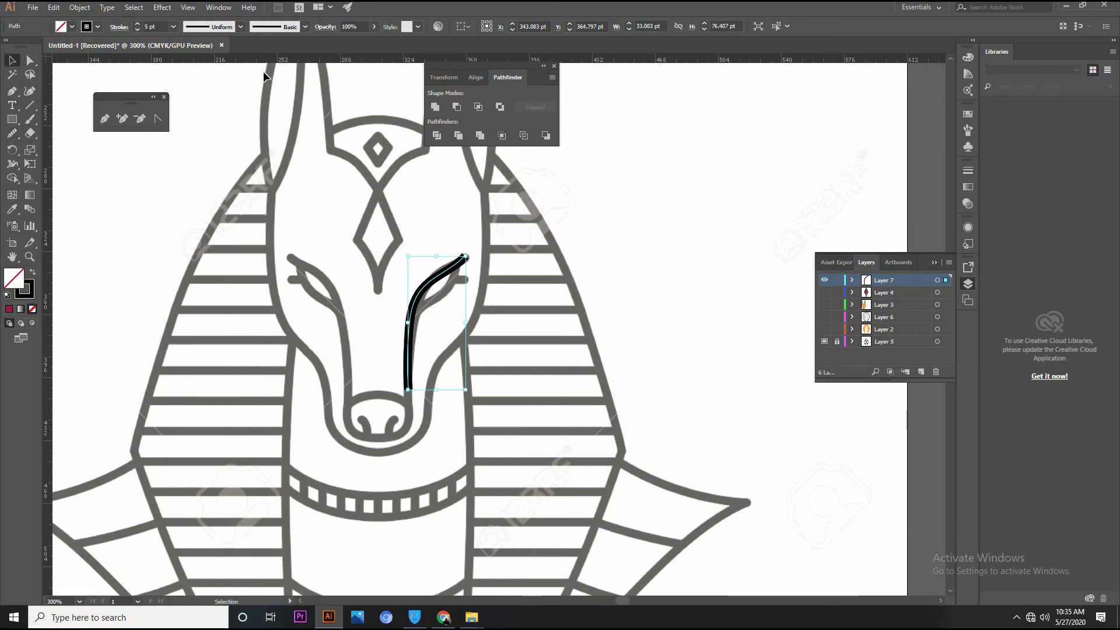
pyautogui.click(241, 27)
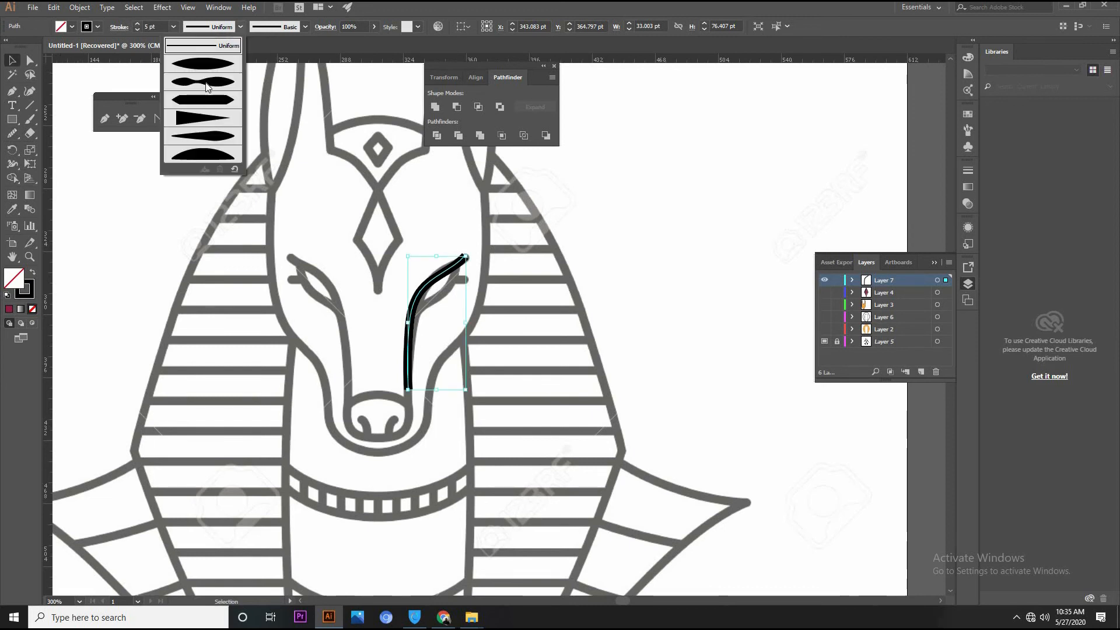
pyautogui.click(210, 66)
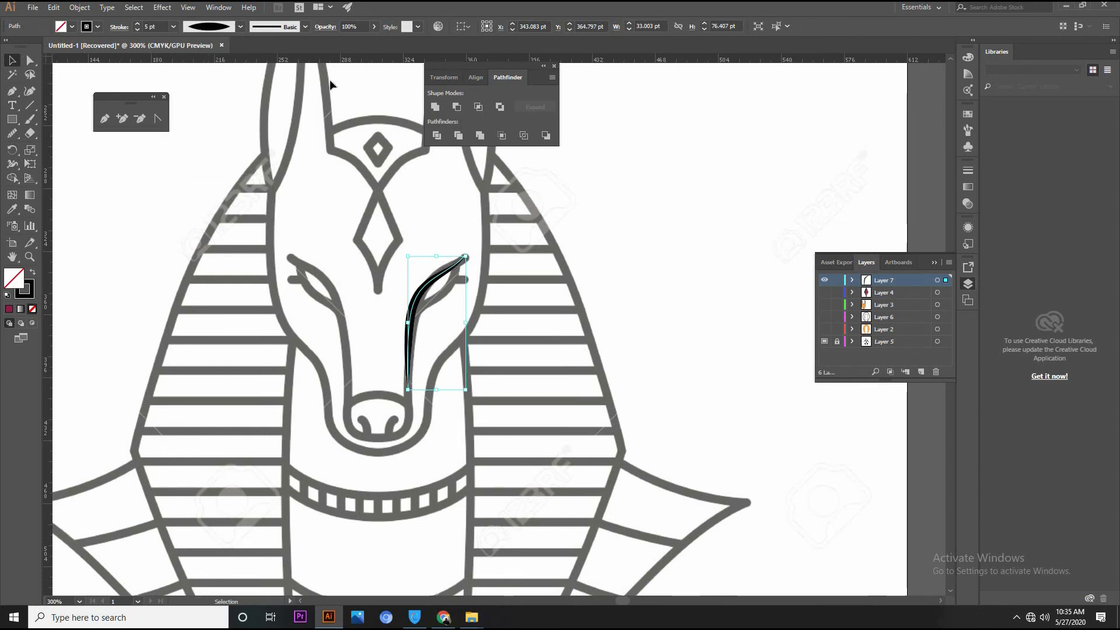
pyautogui.click(597, 205)
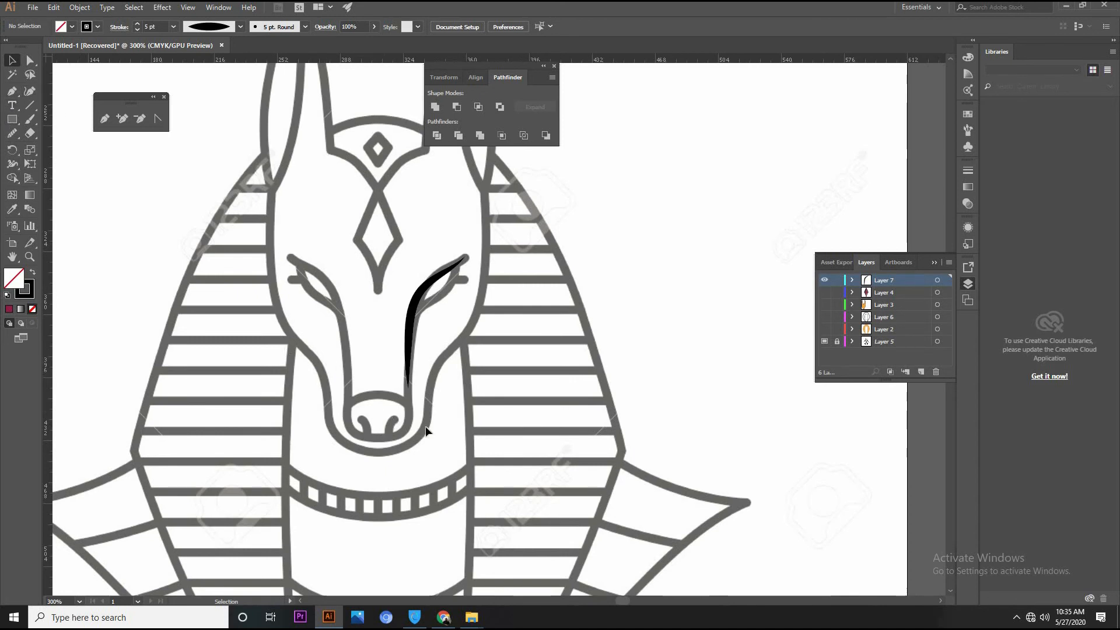
# Draw a rounded rectangle about 39 pt wide and 25 pt tall around the nose and delete everything except its lower-right corner arc
pyautogui.click(13, 119)
pyautogui.moveTo(14, 121); pyautogui.dragTo(58, 135)
pyautogui.moveTo(343, 399); pyautogui.dragTo(412, 442)
pyautogui.press('a')
pyautogui.moveTo(354, 379); pyautogui.dragTo(402, 413)
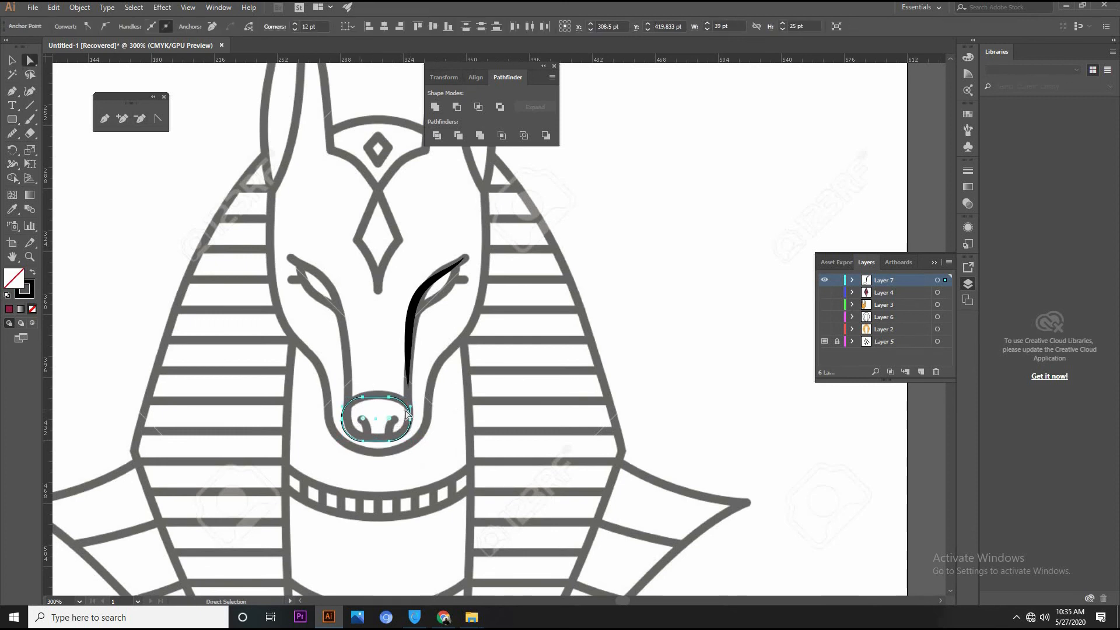
pyautogui.press('Delete')
pyautogui.moveTo(324, 384); pyautogui.dragTo(375, 465)
pyautogui.press('Delete')
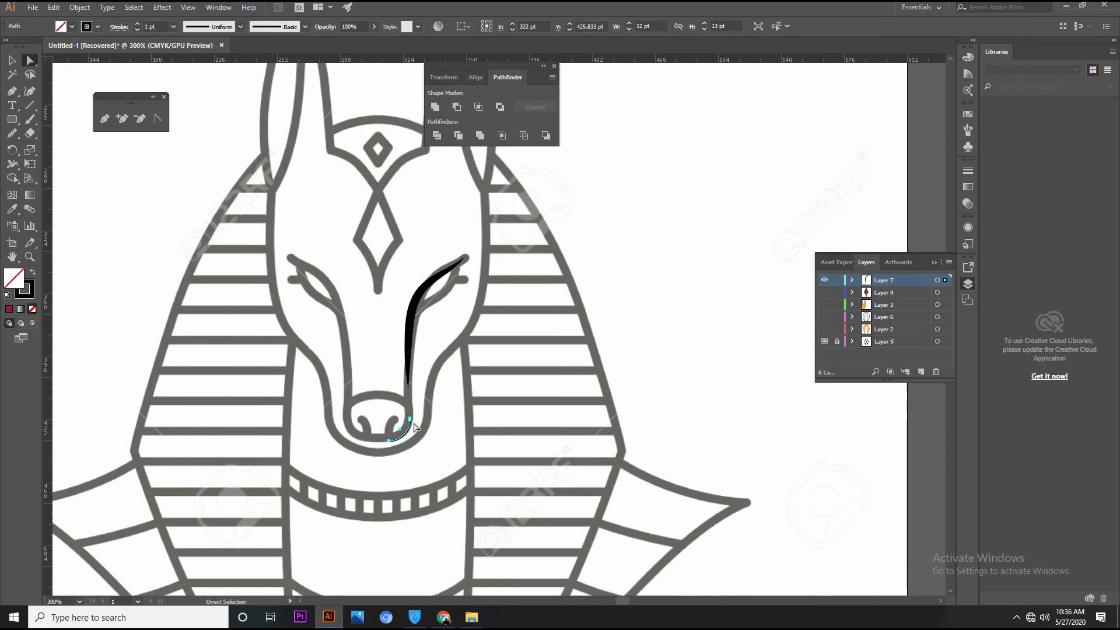
# Extend the nose corner arc's upper end to meet the bottom of the right facial line and join the two paths
pyautogui.hotkey('ctrl', '+')
pyautogui.hotkey('ctrl', '+')
pyautogui.hotkey('ctrl', '+')
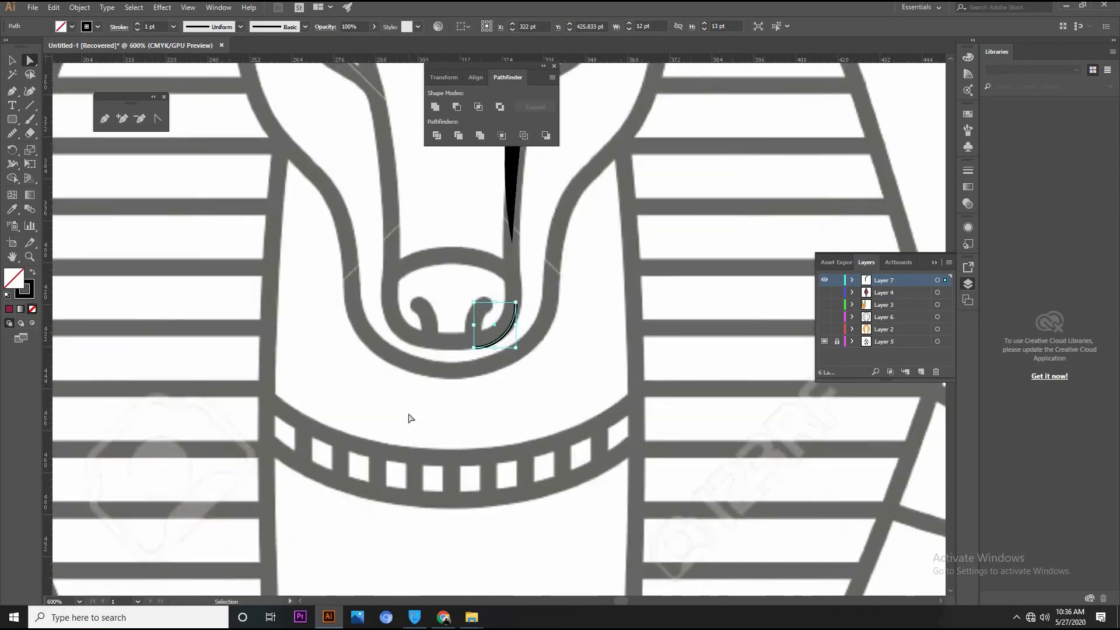
pyautogui.moveTo(526, 294)
pyautogui.mouseDown()
pyautogui.moveTo(525, 240)
pyautogui.moveTo(526, 275)
pyautogui.mouseUp()
pyautogui.hotkey('ctrl', 'z')
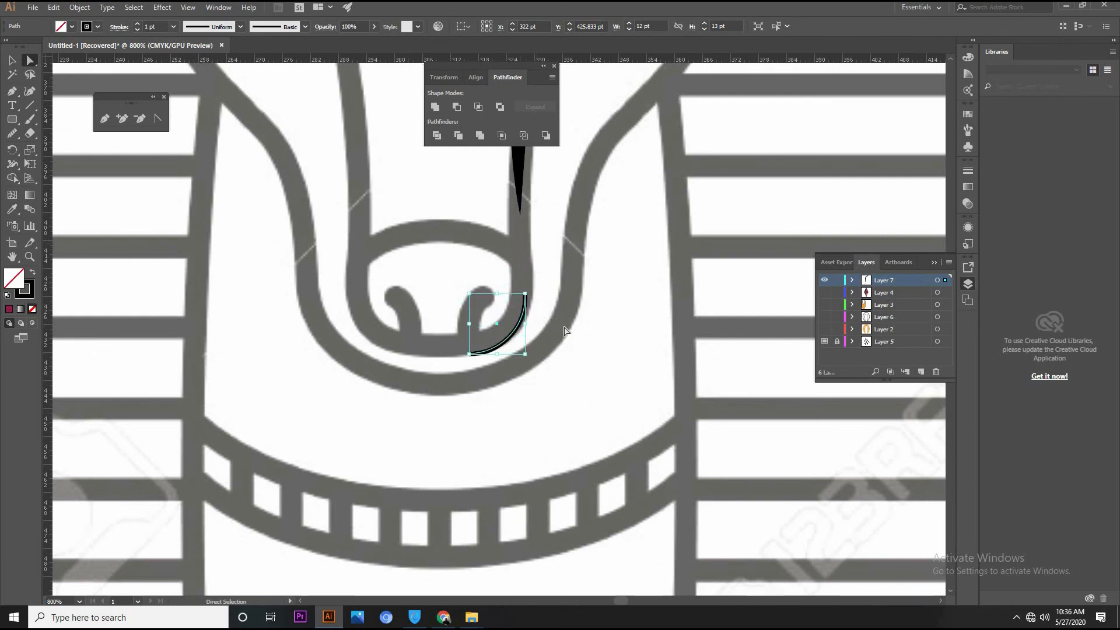
pyautogui.press('a')
pyautogui.click(526, 295)
pyautogui.moveTo(526, 296); pyautogui.dragTo(528, 233)
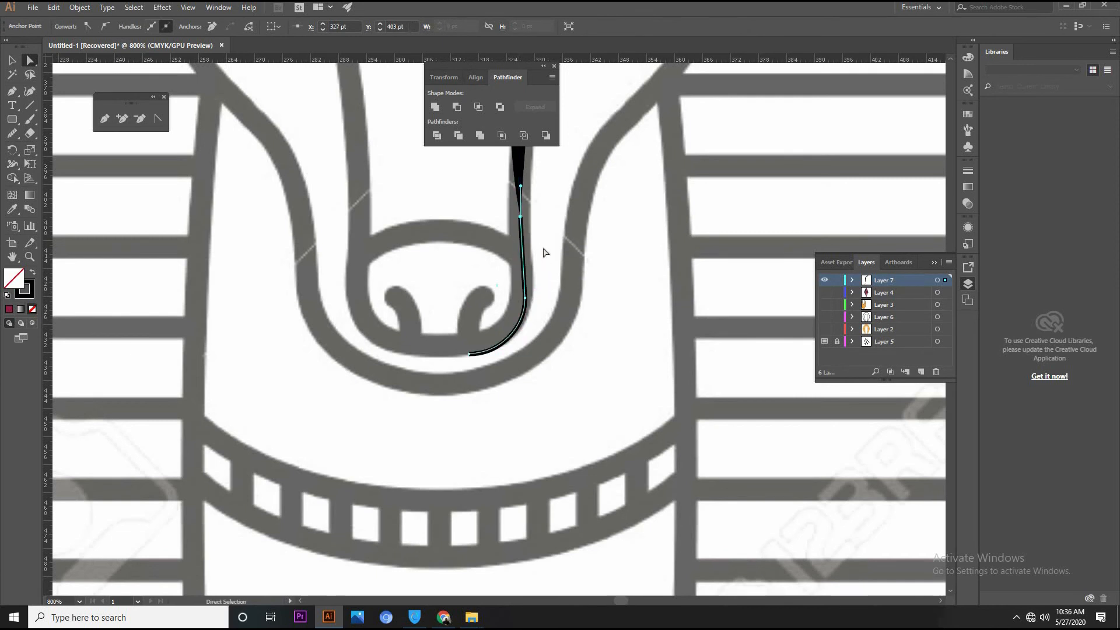
pyautogui.click(525, 221)
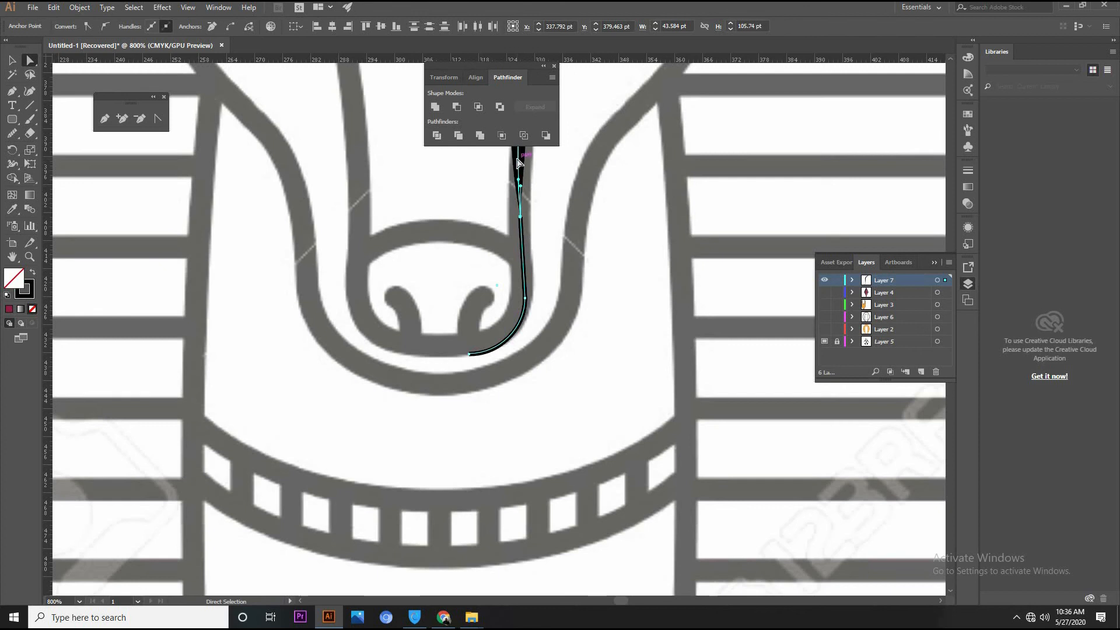
pyautogui.rightClick(521, 217)
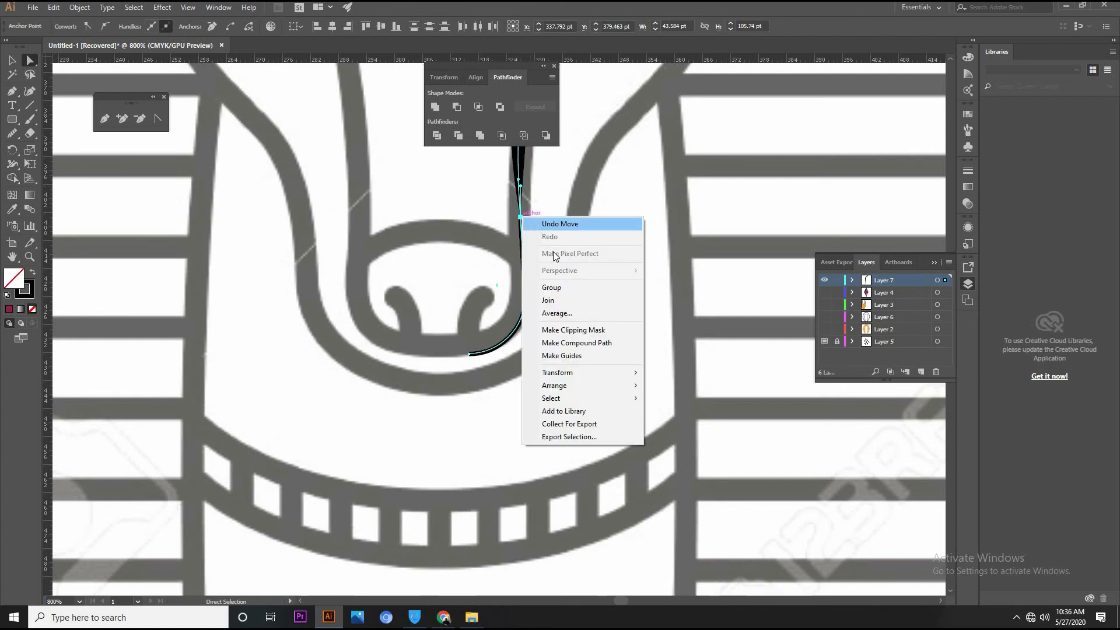
pyautogui.click(566, 303)
# Give the joined right facial line a 4 pt stroke with the lens-shaped width profile
pyautogui.hotkey('ctrl', '-')
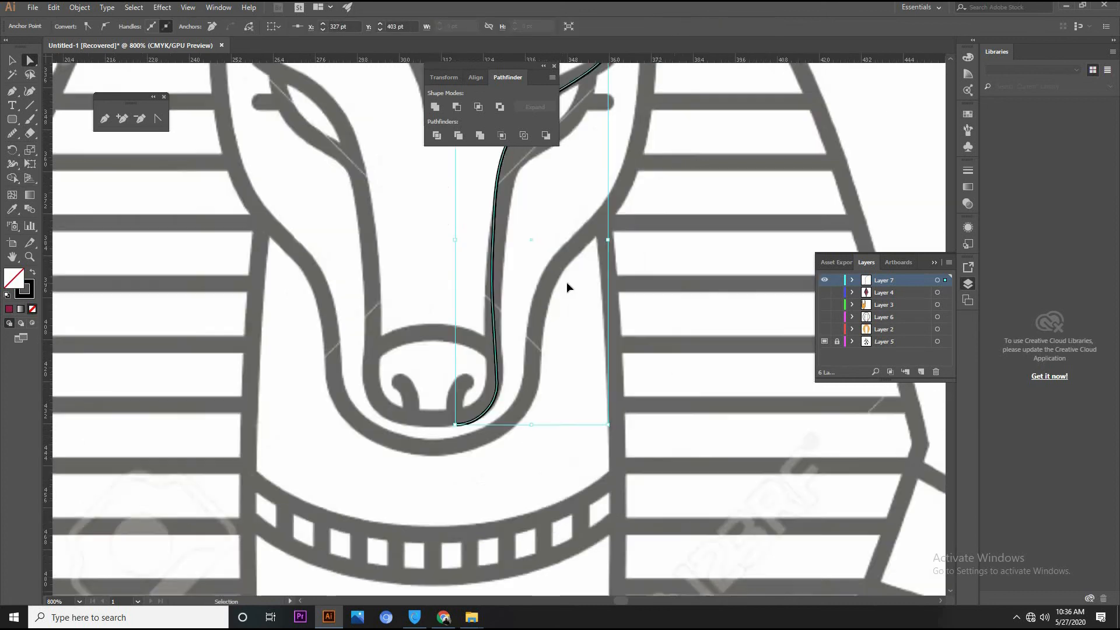
pyautogui.hotkey('ctrl', '-')
pyautogui.hotkey('ctrl', '-')
pyautogui.hotkey('ctrl', '-')
pyautogui.click(19, 60)
pyautogui.click(313, 228)
pyautogui.click(498, 261)
pyautogui.click(137, 26)
pyautogui.click(137, 26)
pyautogui.click(138, 26)
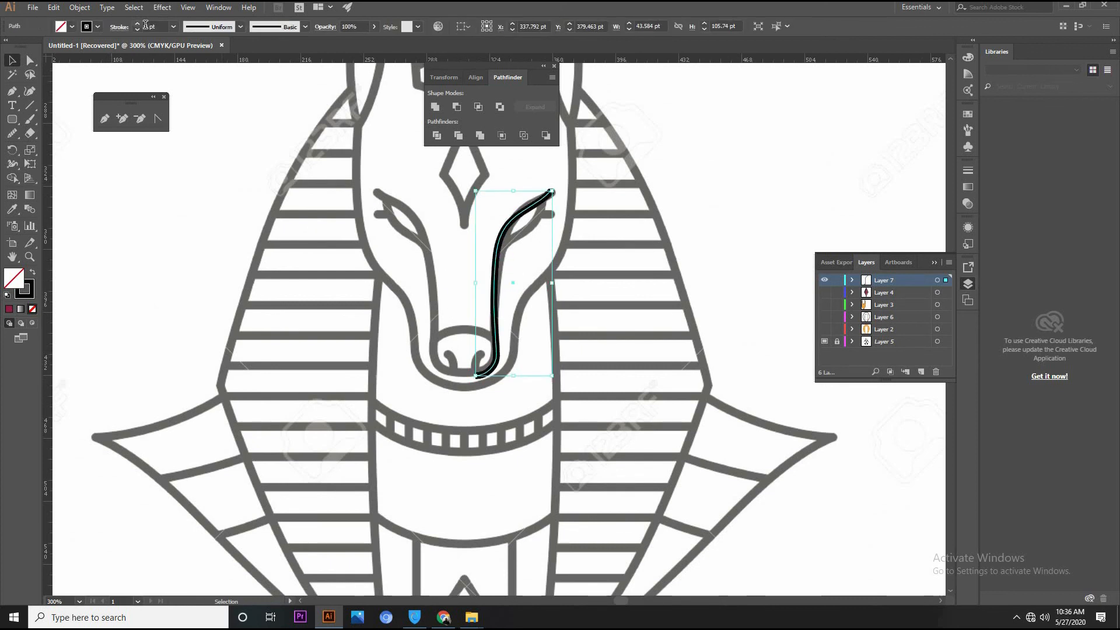
pyautogui.click(241, 28)
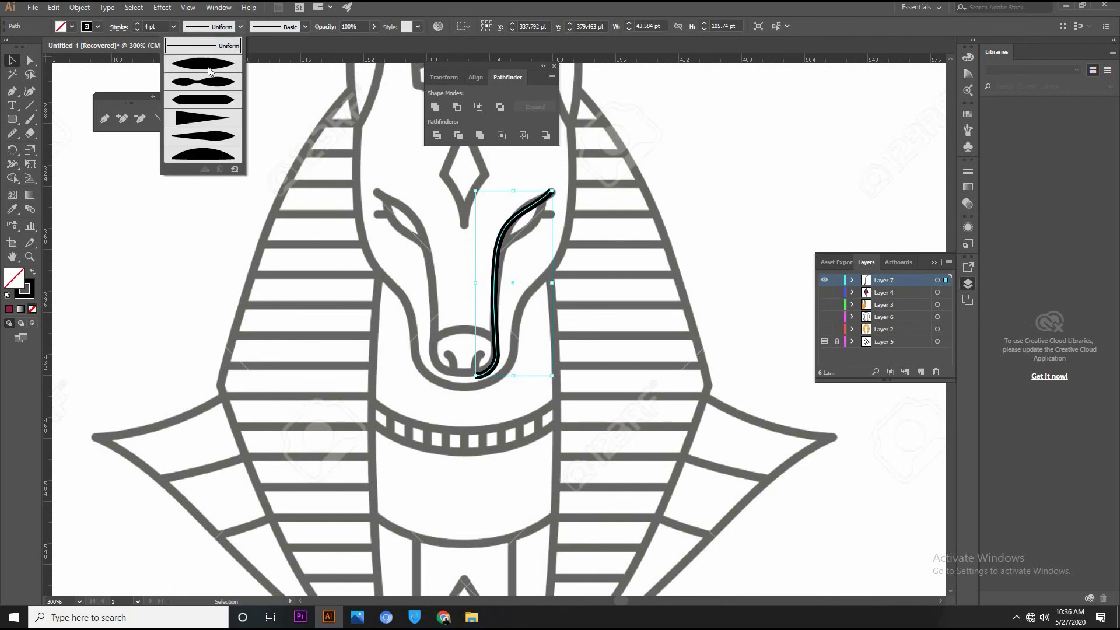
pyautogui.click(209, 72)
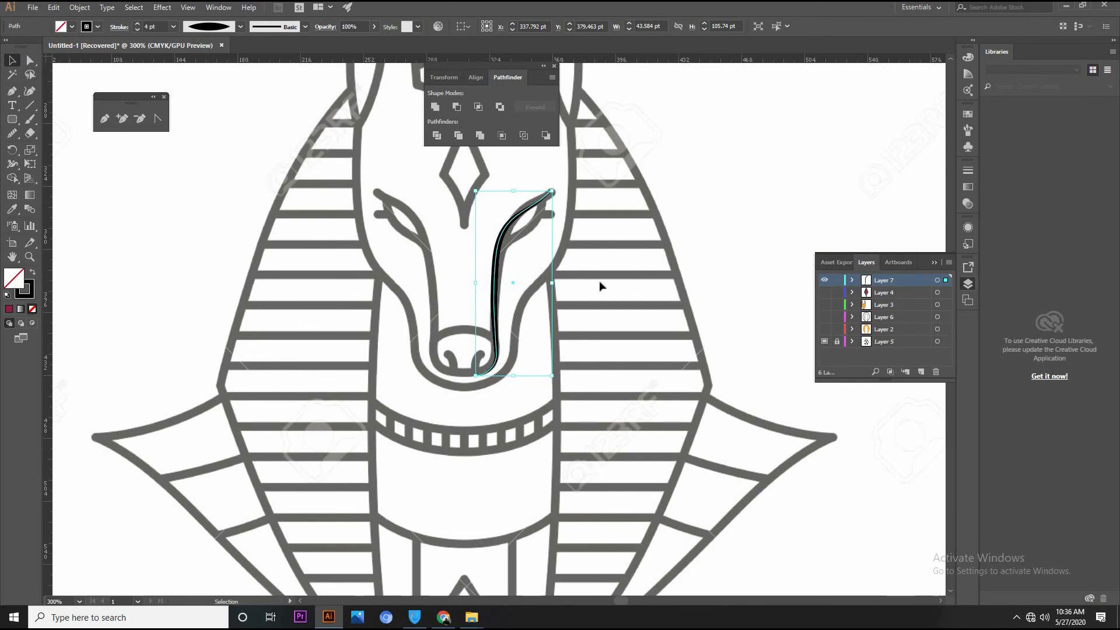
# Duplicate the right facial line, reflect the copy across the vertical axis and place it along the left facial line of the reference
pyautogui.moveTo(500, 271); pyautogui.dragTo(325, 269)
pyautogui.rightClick(327, 269)
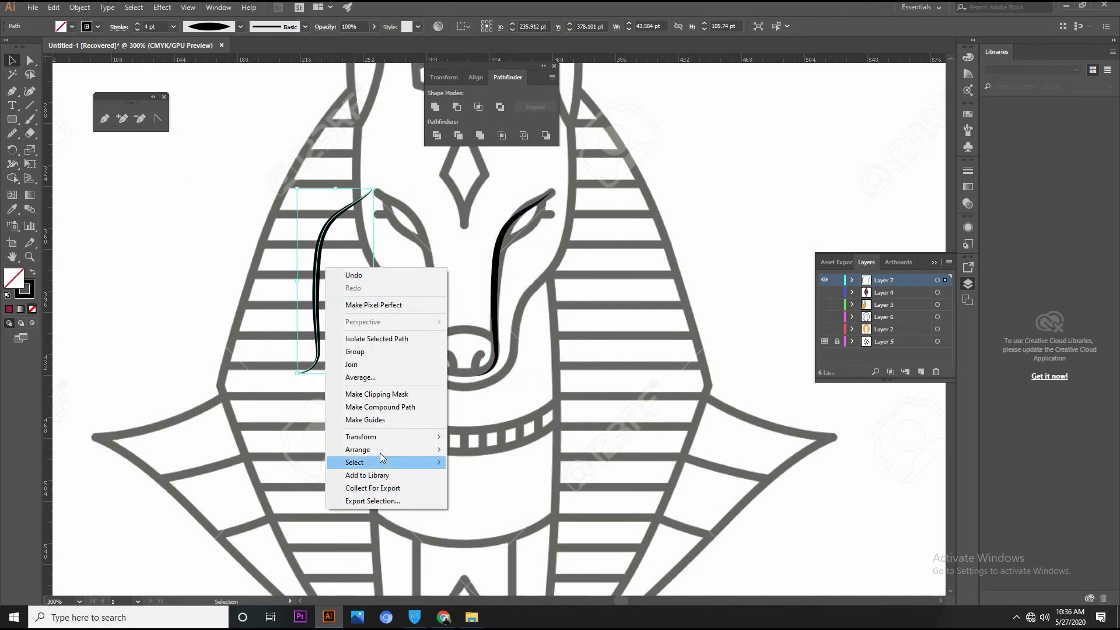
pyautogui.moveTo(455, 439)
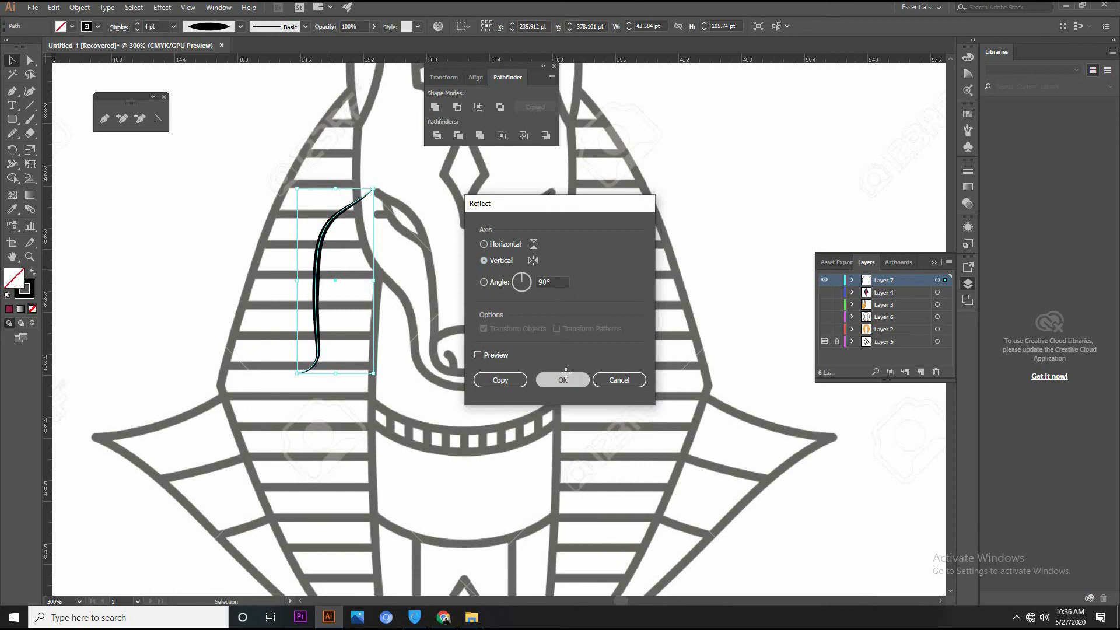
pyautogui.click(564, 378)
pyautogui.moveTo(361, 280); pyautogui.dragTo(435, 284)
pyautogui.click(520, 372)
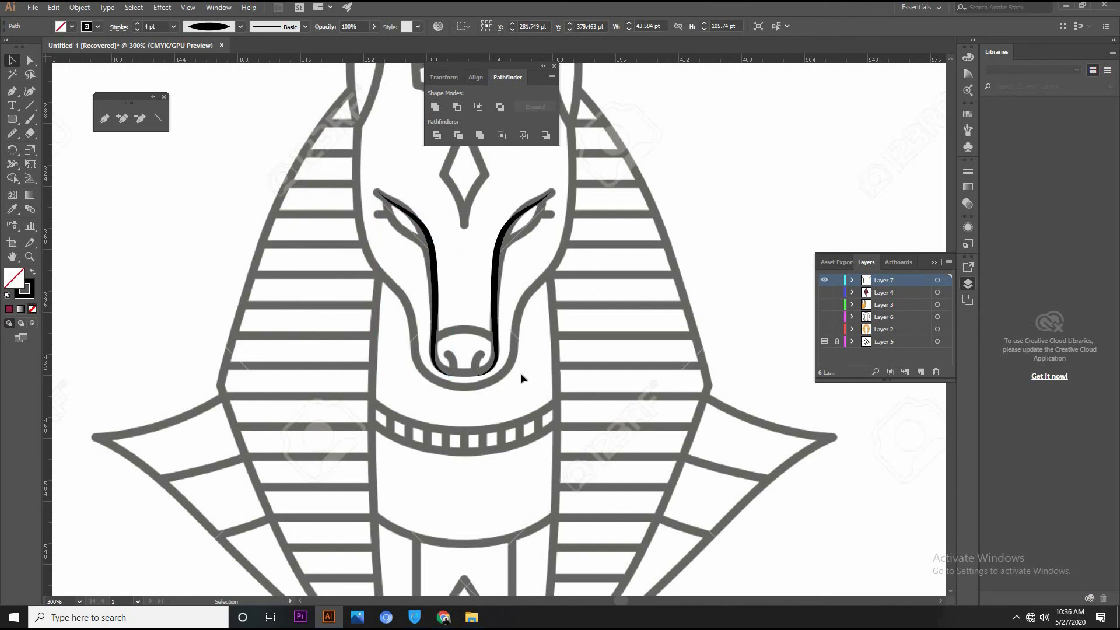
# Join the lower end points of the left and right facial lines beneath the nose into one path
pyautogui.click(454, 375)
pyautogui.click(30, 60)
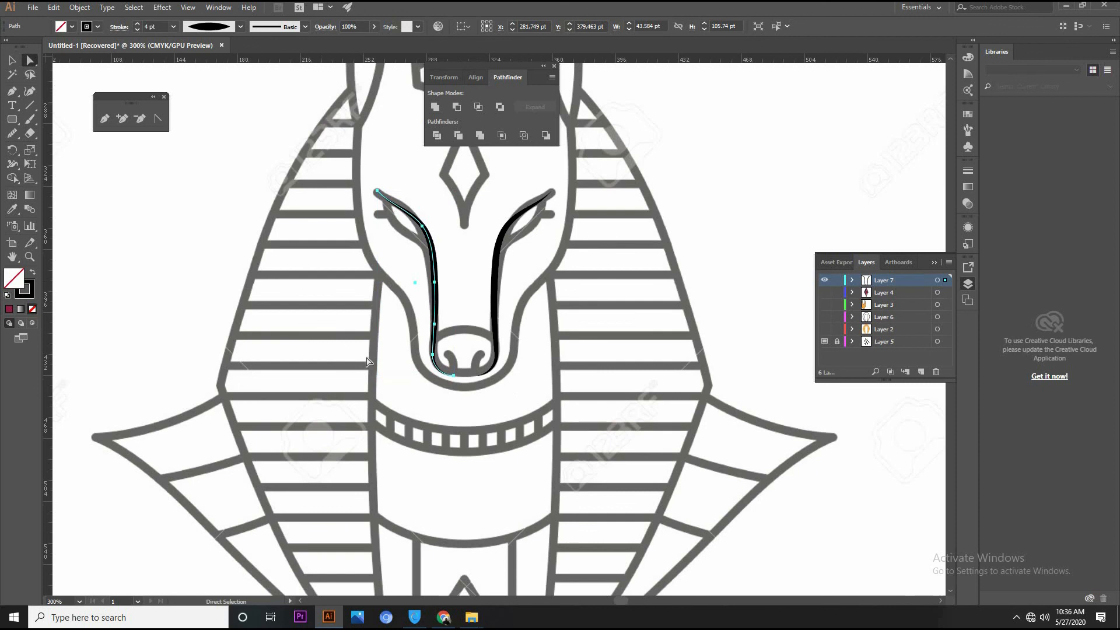
pyautogui.click(475, 379)
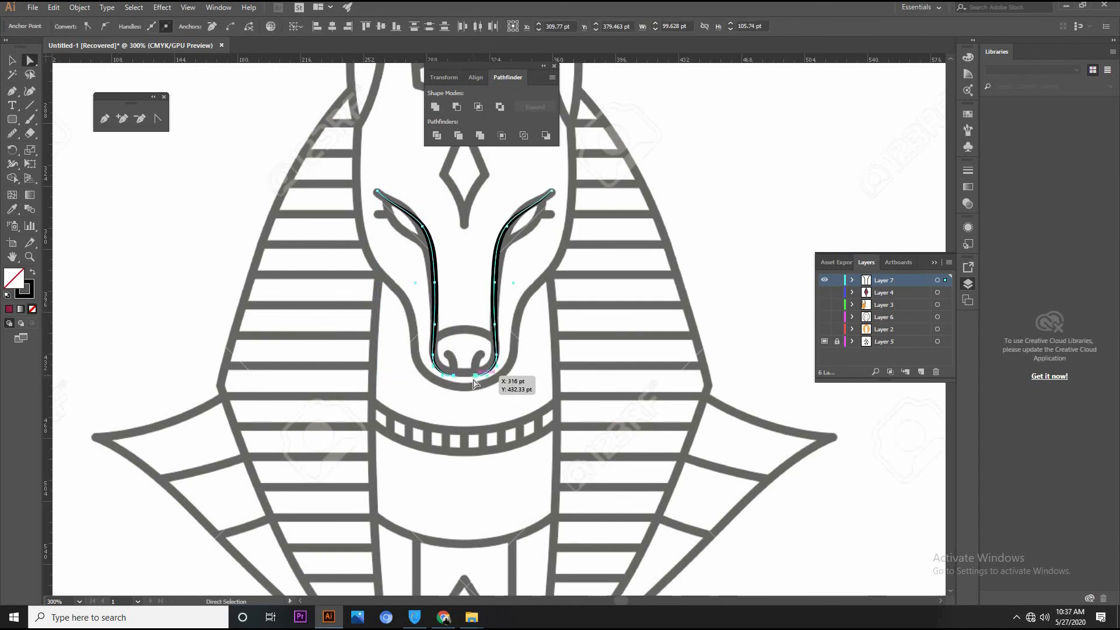
pyautogui.rightClick(473, 379)
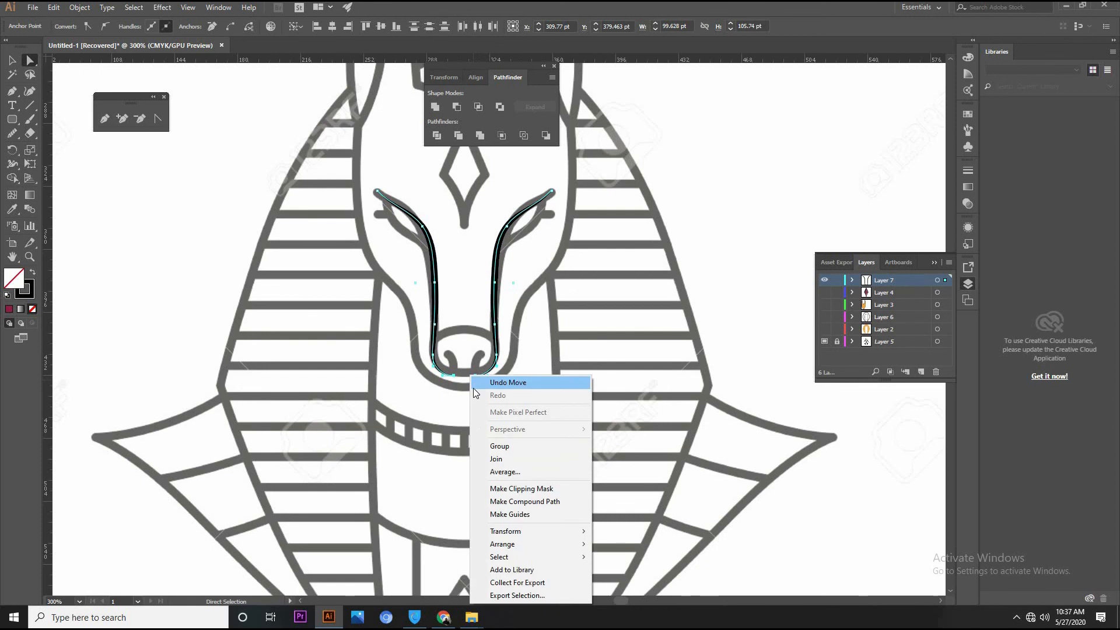
pyautogui.click(494, 459)
pyautogui.click(799, 197)
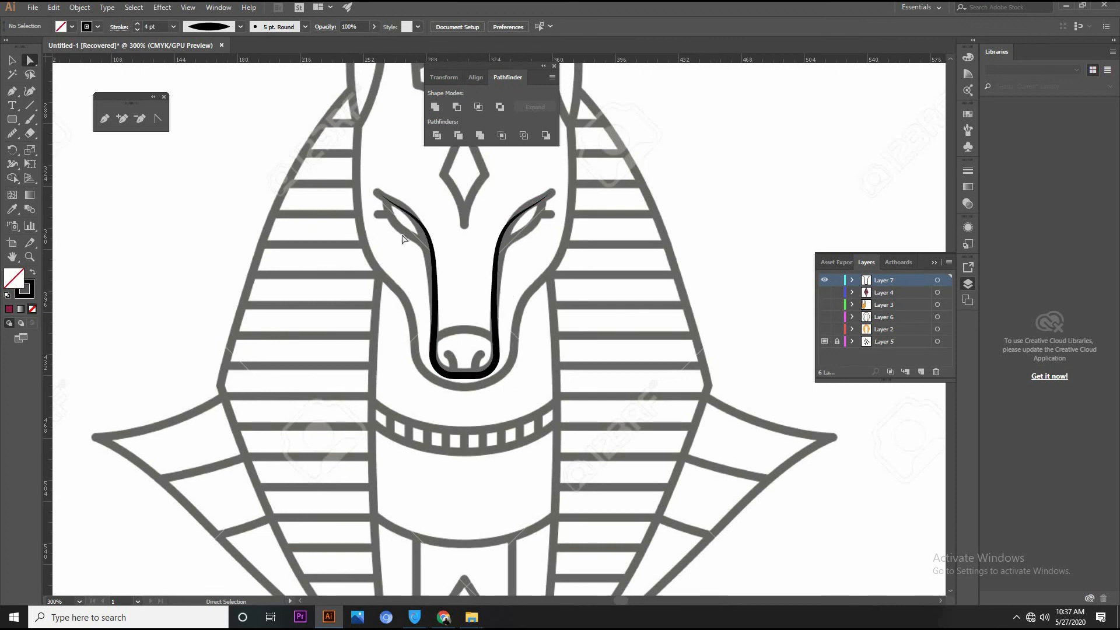
# Show Layer 3 and fill the joined facial path with the head's orange, sampled with the Eyedropper
pyautogui.click(433, 250)
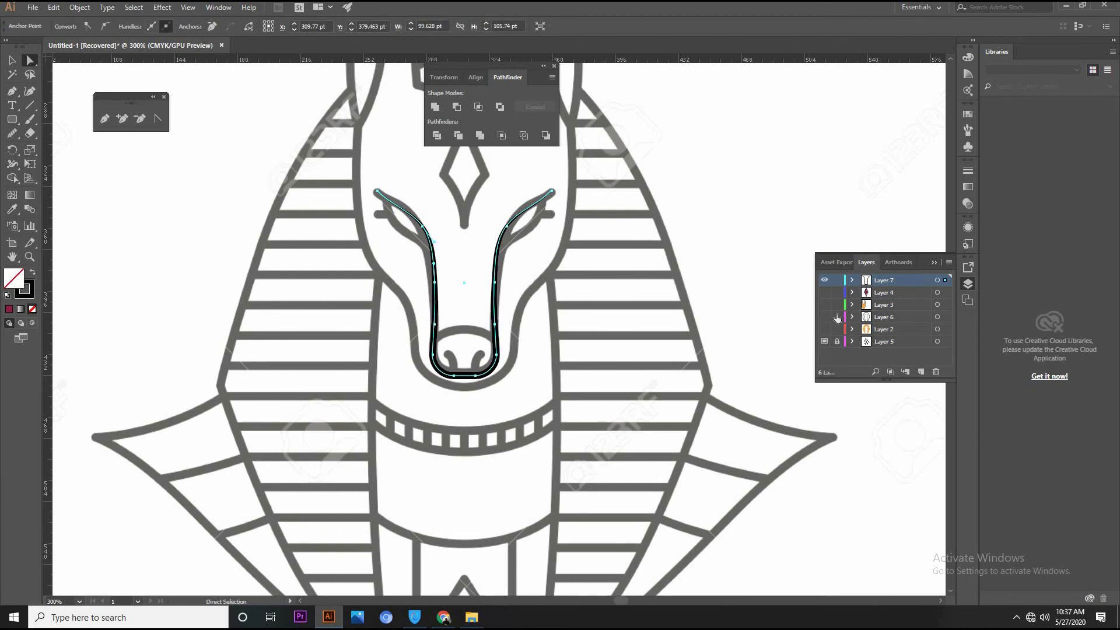
pyautogui.click(825, 305)
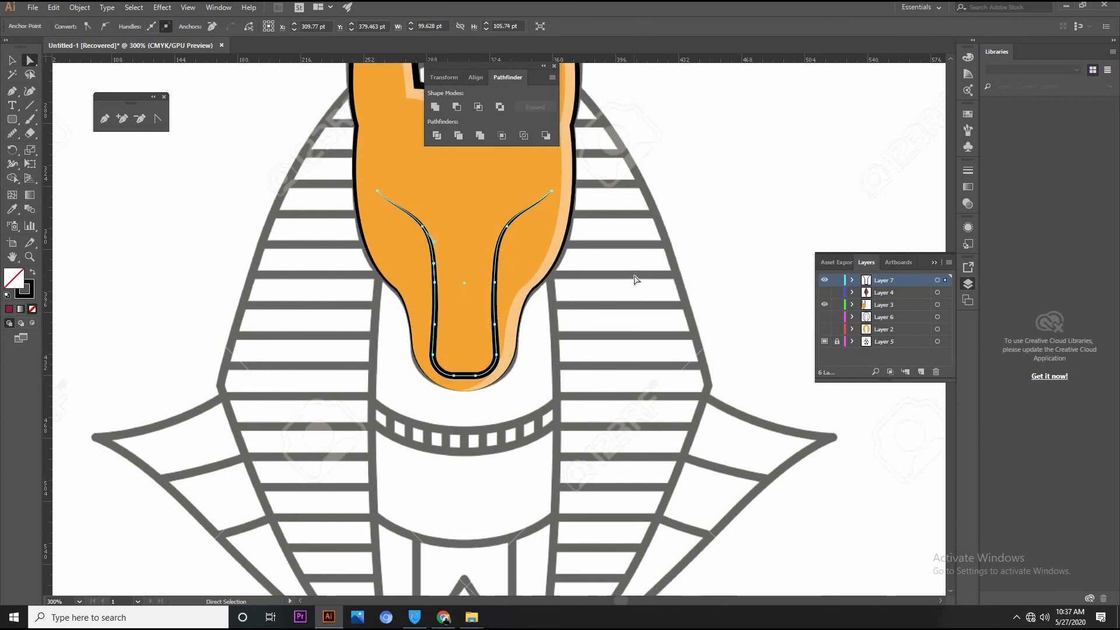
pyautogui.click(11, 208)
pyautogui.click(436, 193)
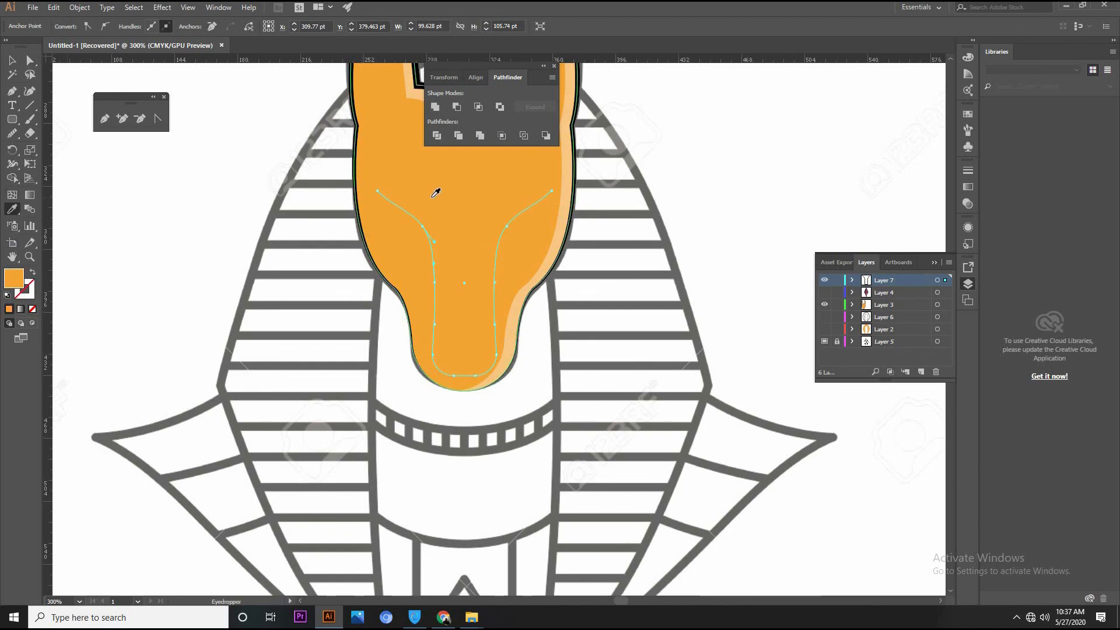
pyautogui.click(30, 294)
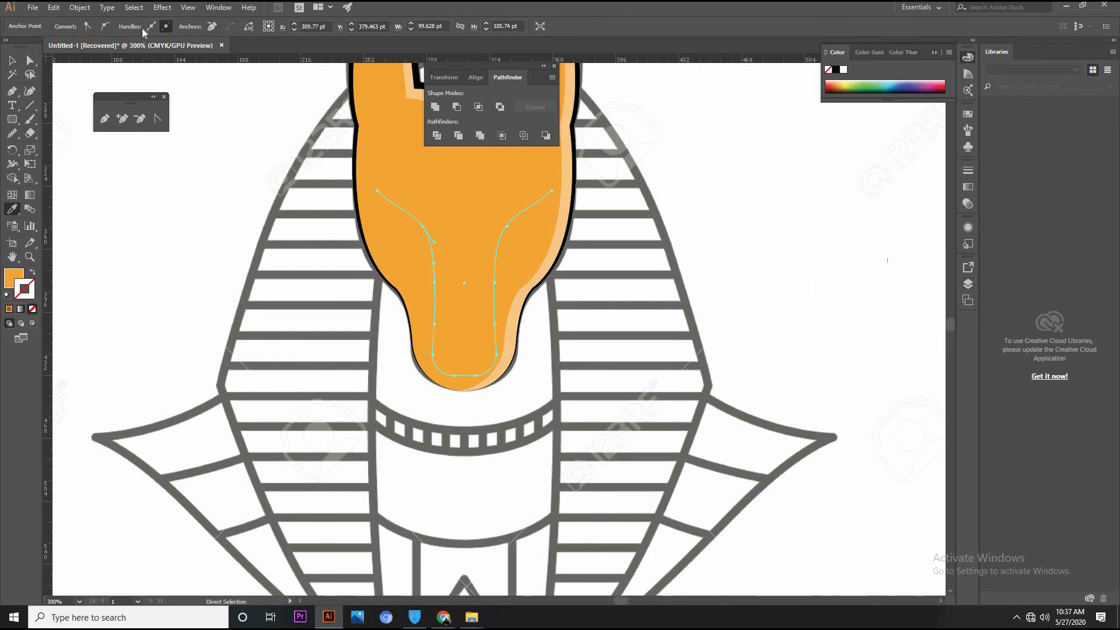
pyautogui.click(11, 60)
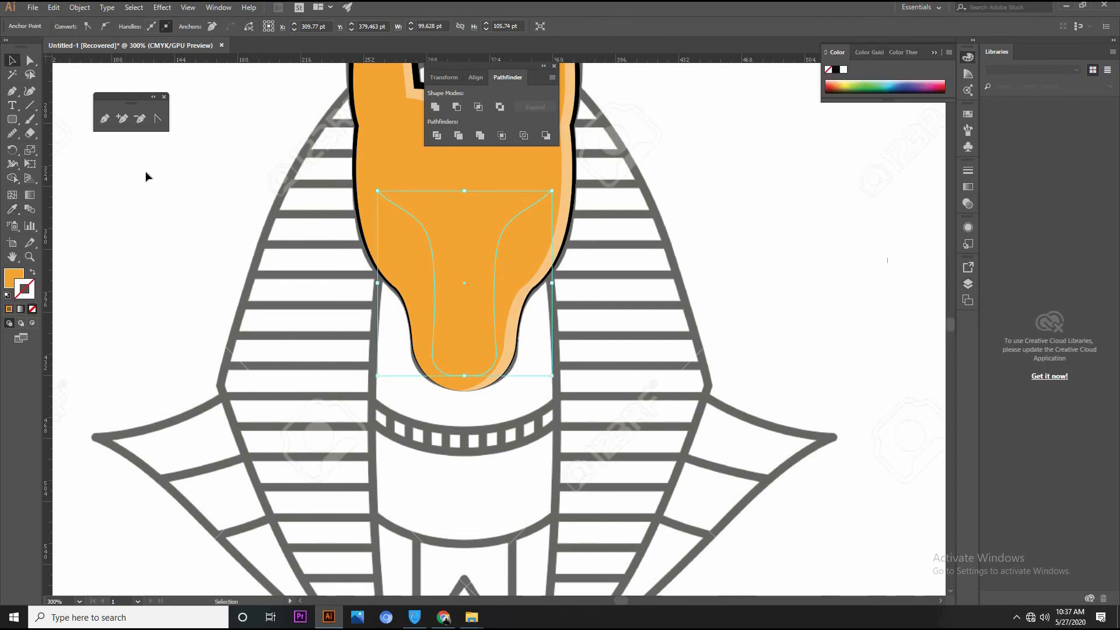
pyautogui.click(545, 317)
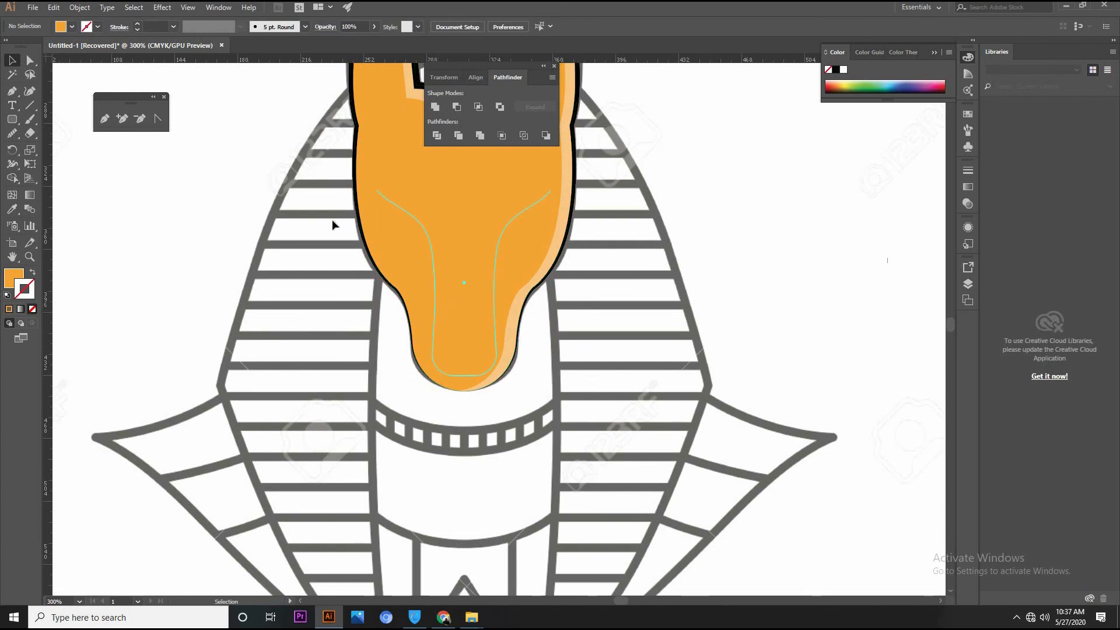
# Give the joined facial path a black 4 pt stroke with the lens-shaped width profile
pyautogui.click(140, 23)
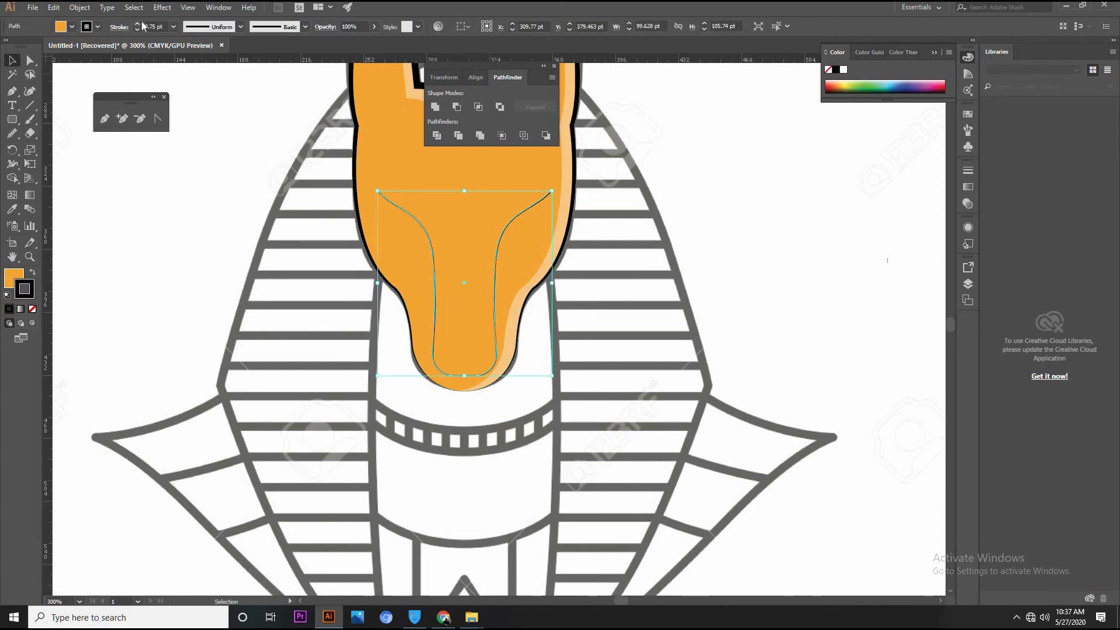
pyautogui.click(138, 22)
pyautogui.click(138, 22)
pyautogui.click(139, 22)
pyautogui.click(138, 22)
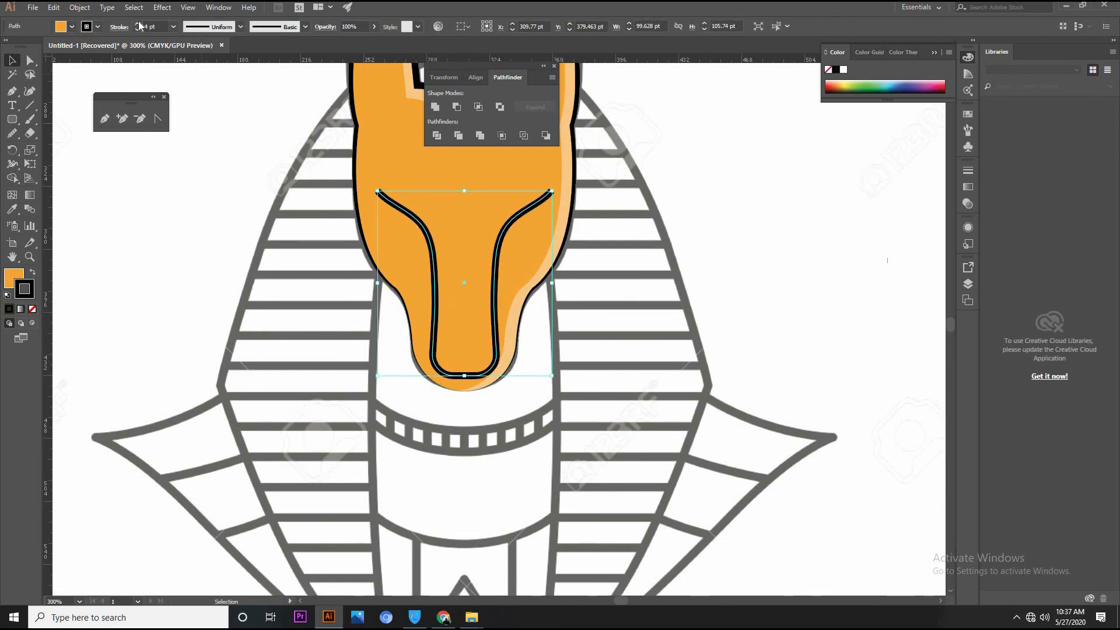
pyautogui.click(240, 26)
pyautogui.click(213, 87)
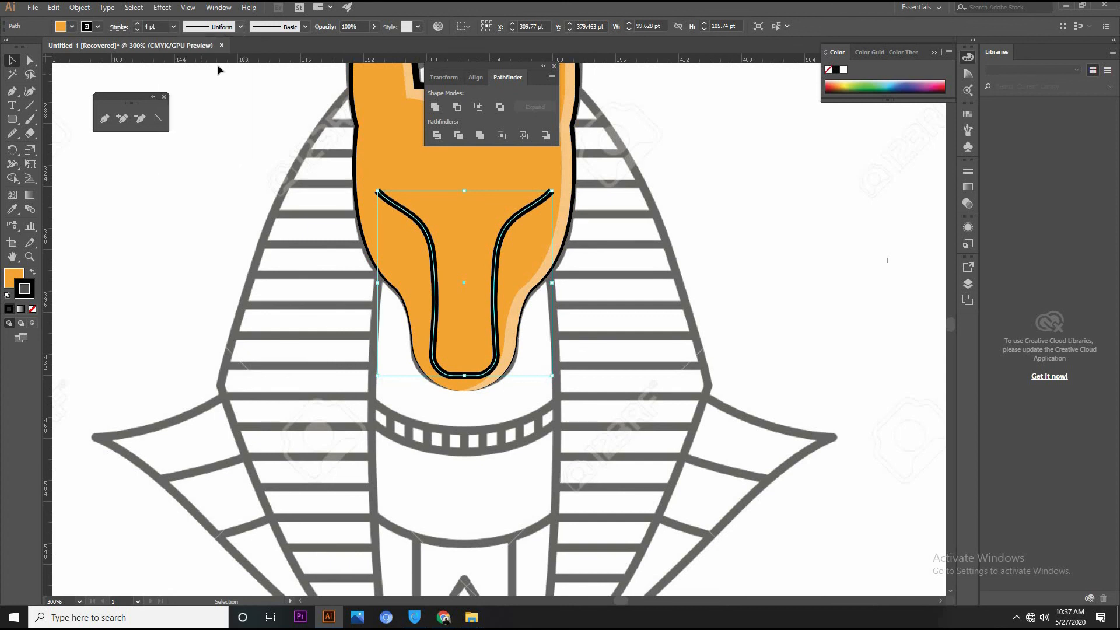
# Change the joined facial path's fill to the lighter orange F2B95F
pyautogui.click(8, 278)
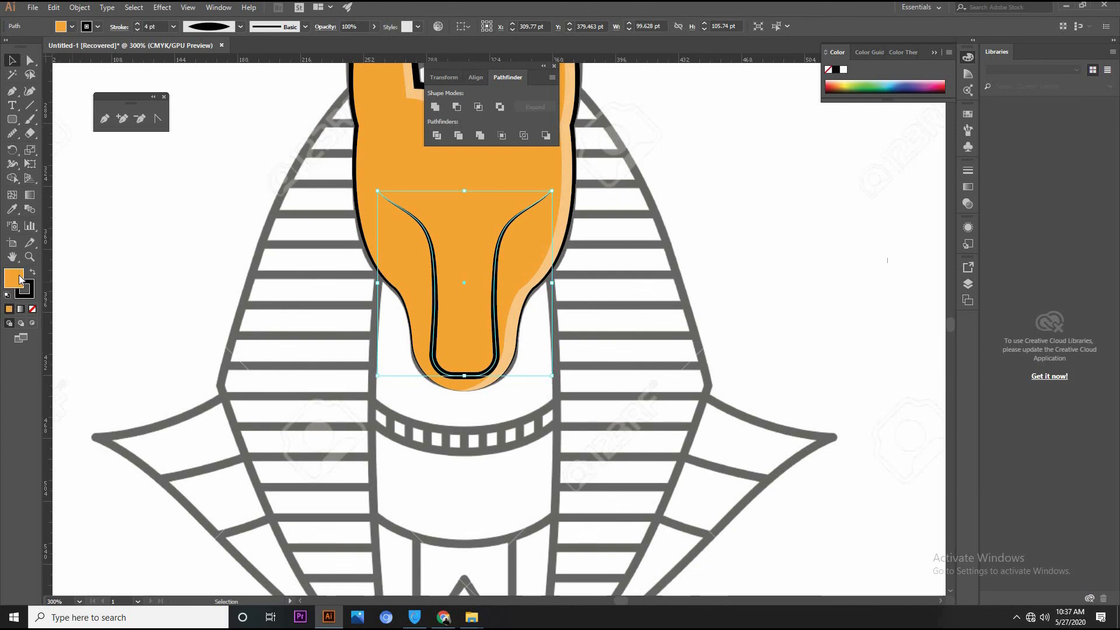
pyautogui.doubleClick(19, 279)
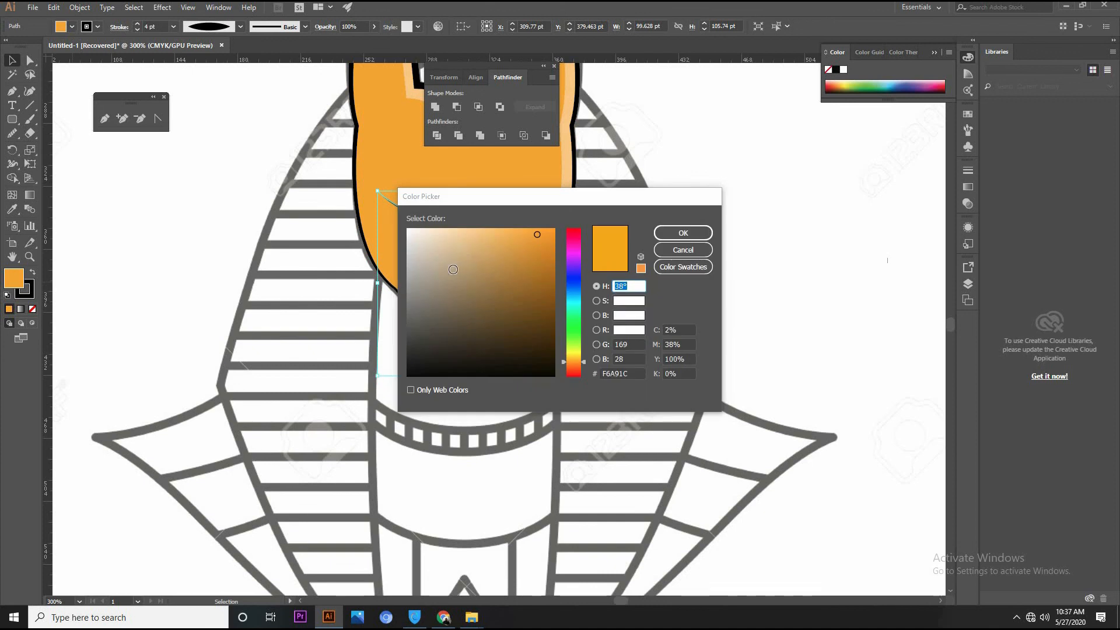
pyautogui.click(658, 233)
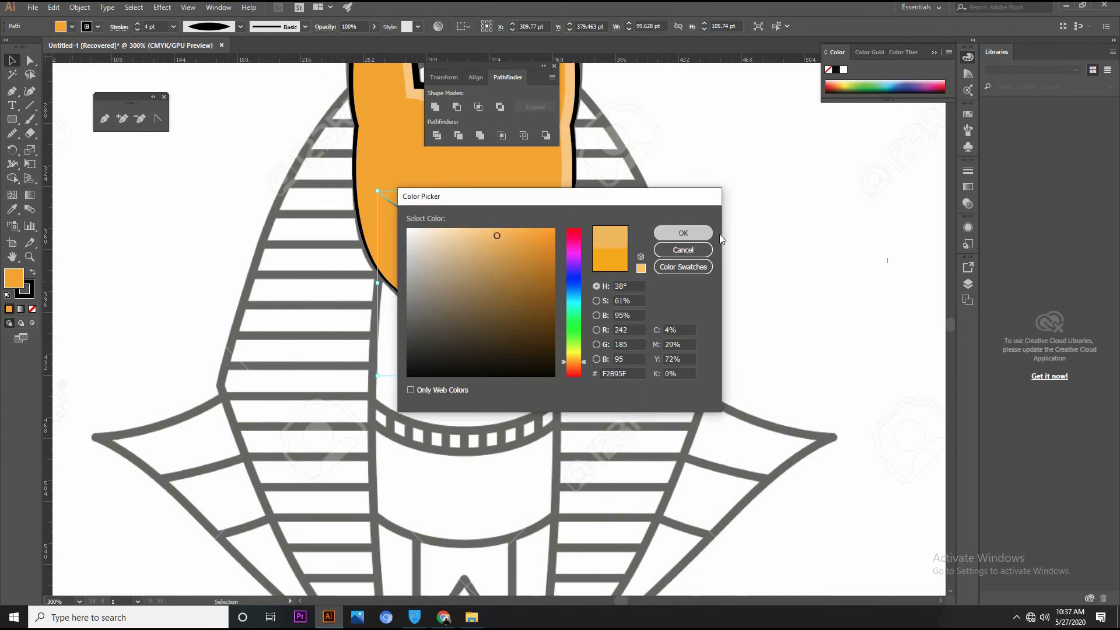